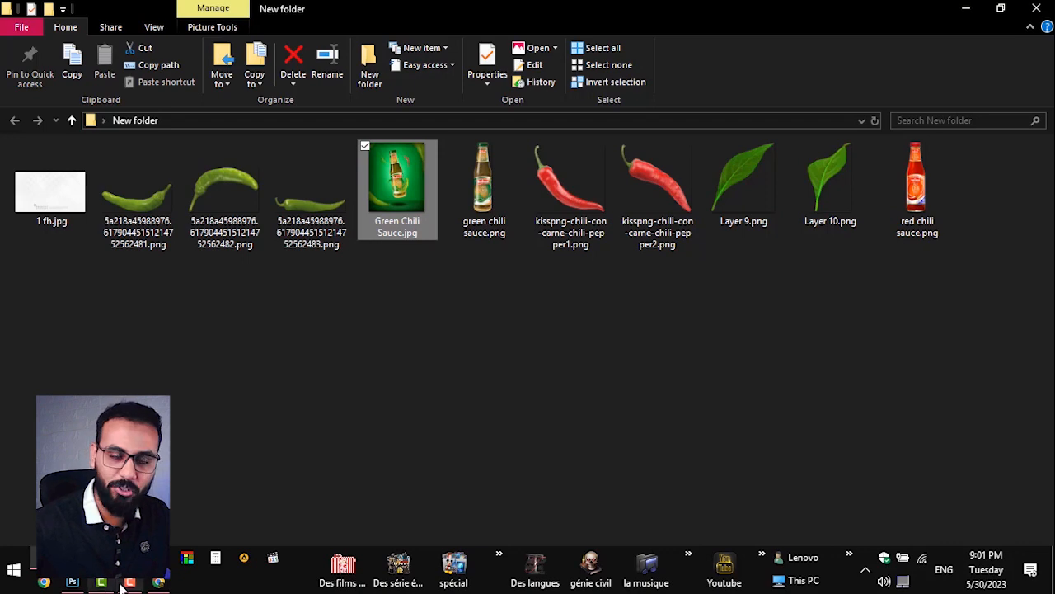
Step: Switch to Photoshop, create a 2000 × 2500 px document at 72 ppi, and unlock its background layer
{"action": "left_click", "coordinate": [73, 582]}
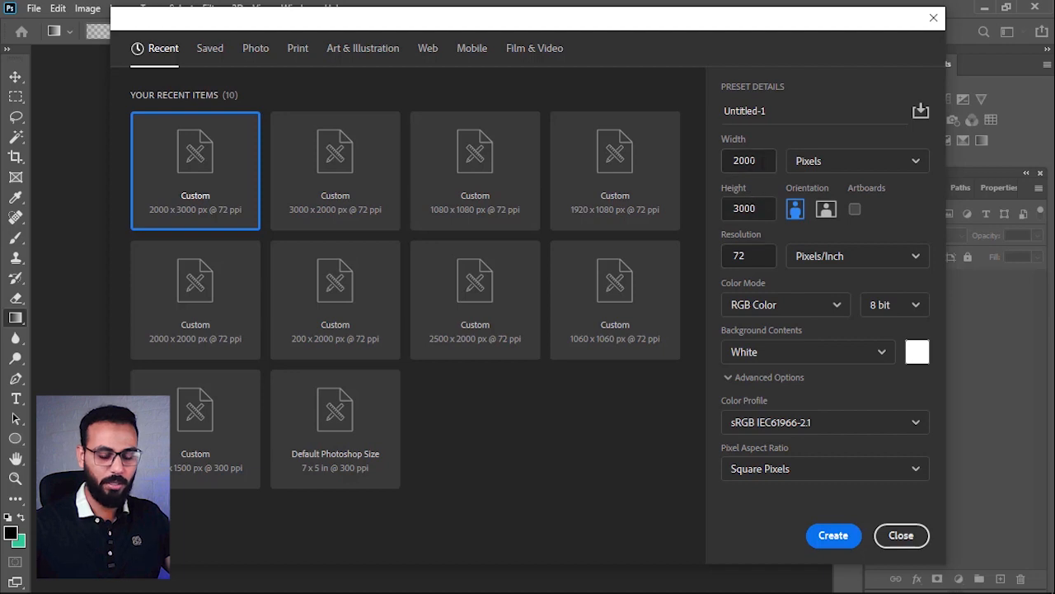
{"action": "double_click", "coordinate": [744, 208]}
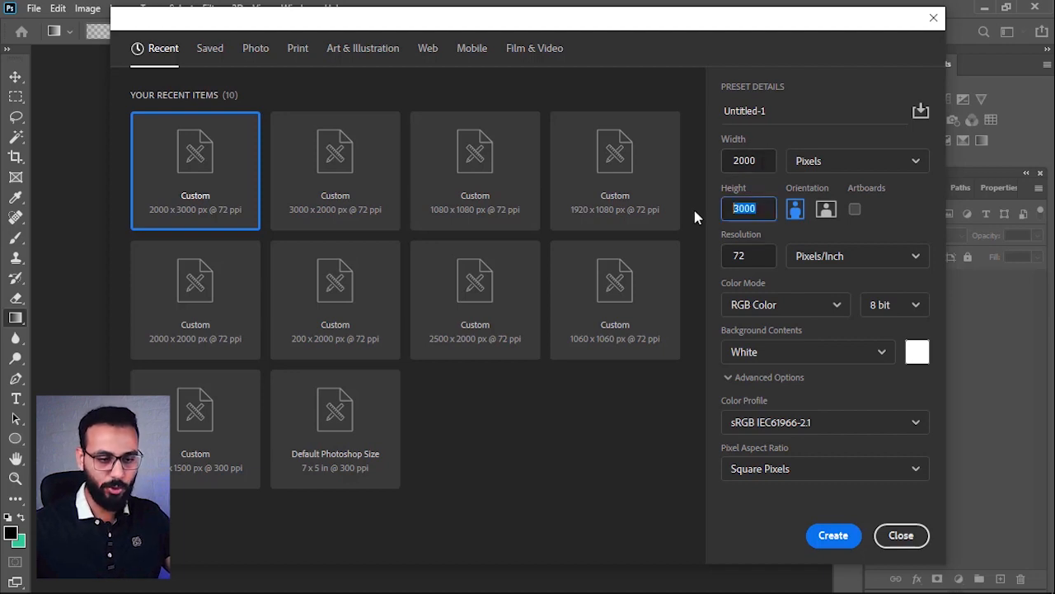
{"action": "type", "text": "2500"}
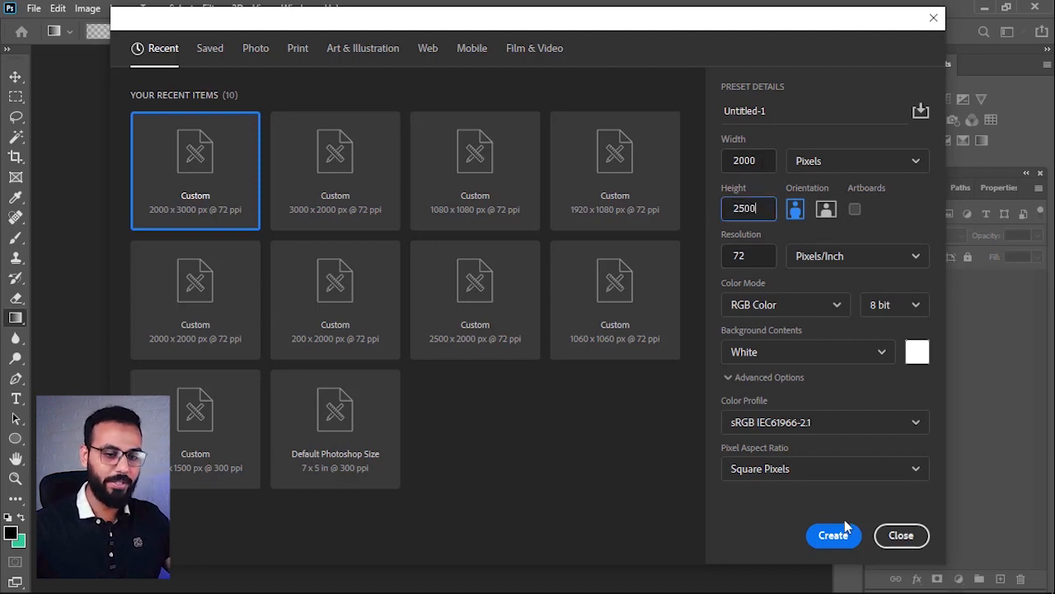
{"action": "left_click", "coordinate": [834, 536]}
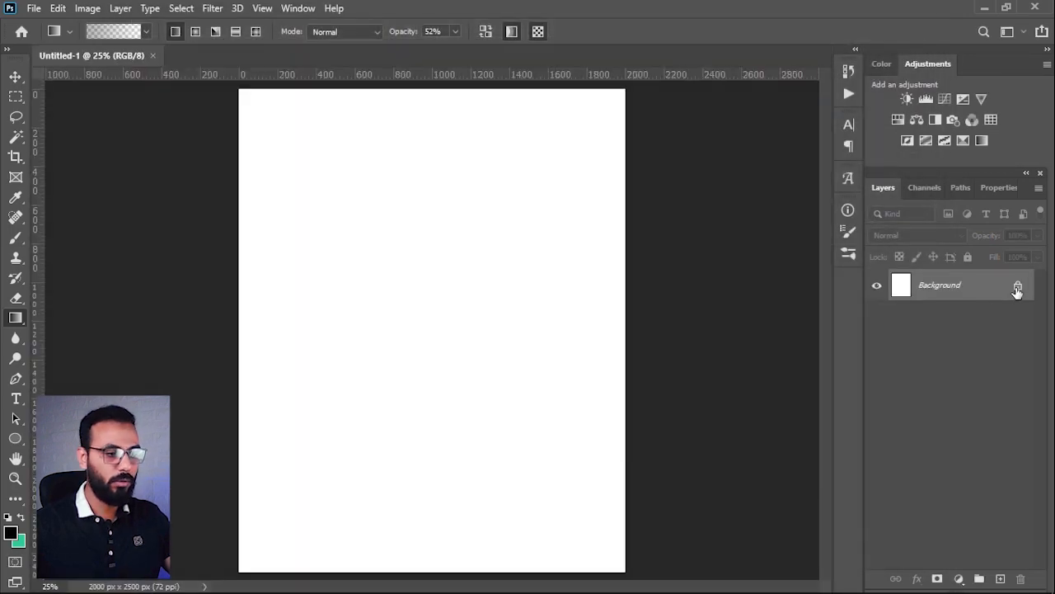
{"action": "left_click", "coordinate": [1017, 287]}
Step: Place green chili sauce.png from the image folder on the canvas, scaled to about 307% and rotated about -7.67°
{"action": "left_click", "coordinate": [985, 8]}
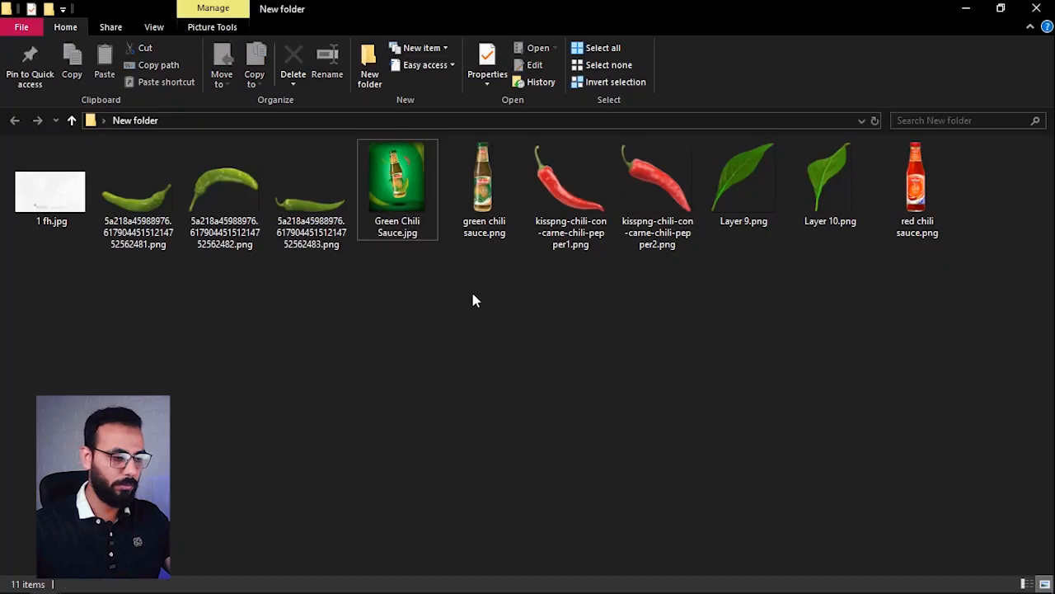
{"action": "left_click_drag", "start_coordinate": [484, 175], "coordinate": [419, 311]}
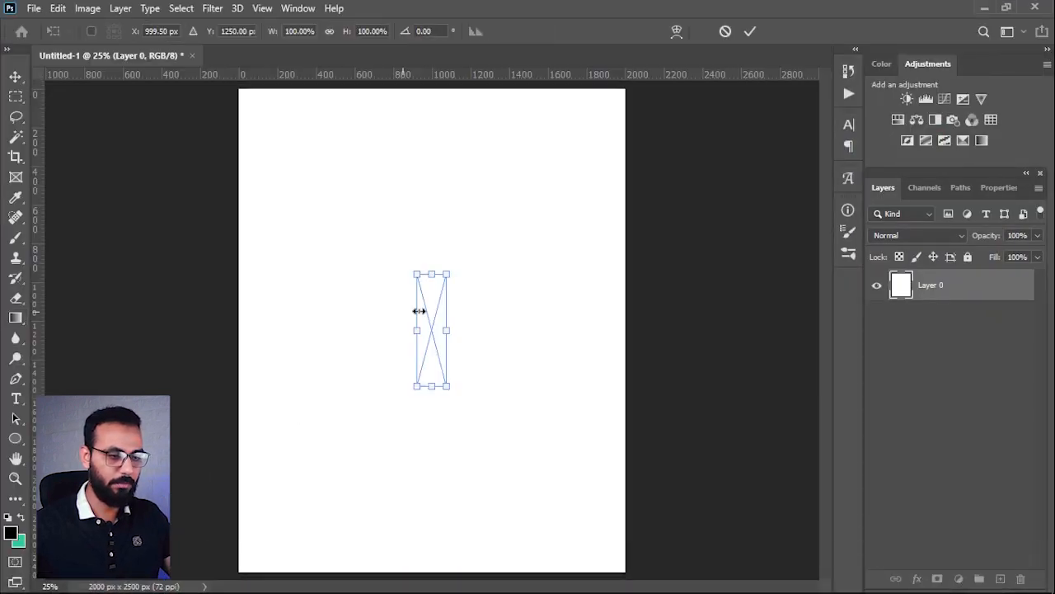
{"action": "left_click_drag", "start_coordinate": [452, 276], "coordinate": [478, 108]}
{"action": "left_click_drag", "start_coordinate": [445, 211], "coordinate": [444, 206]}
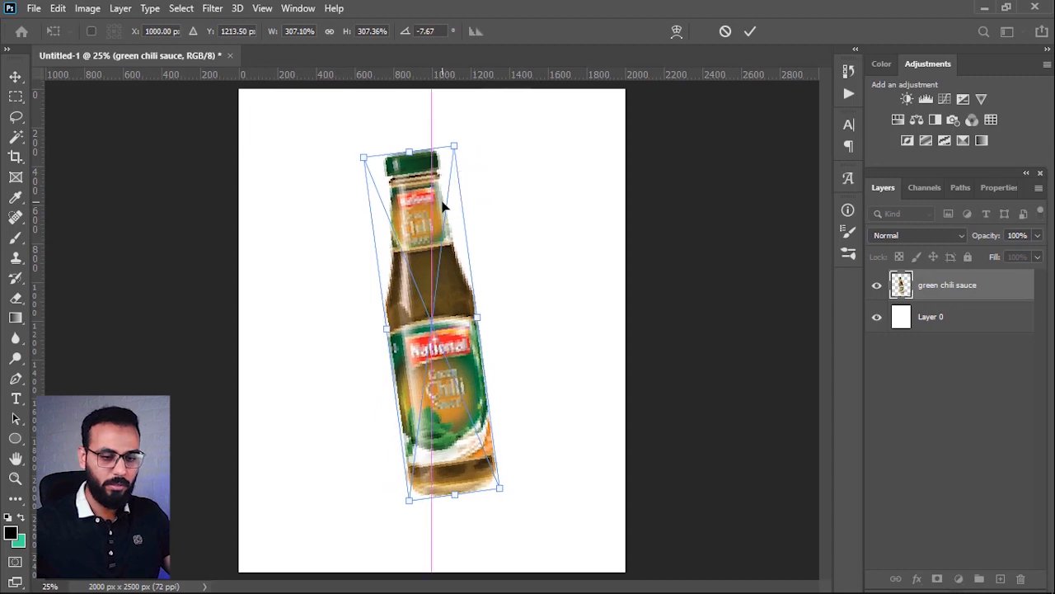
{"action": "key", "text": "Return"}
Step: Add a solid dark green (#007503) colour fill layer and put it beneath the bottle layer
{"action": "key", "text": "g"}
{"action": "left_click", "coordinate": [960, 578]}
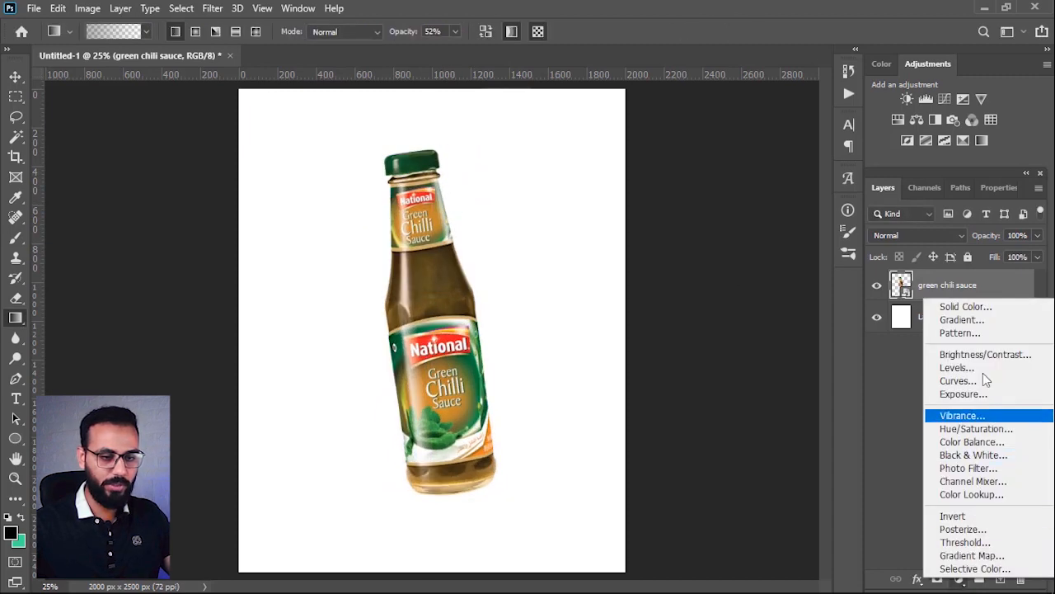
{"action": "left_click", "coordinate": [959, 303]}
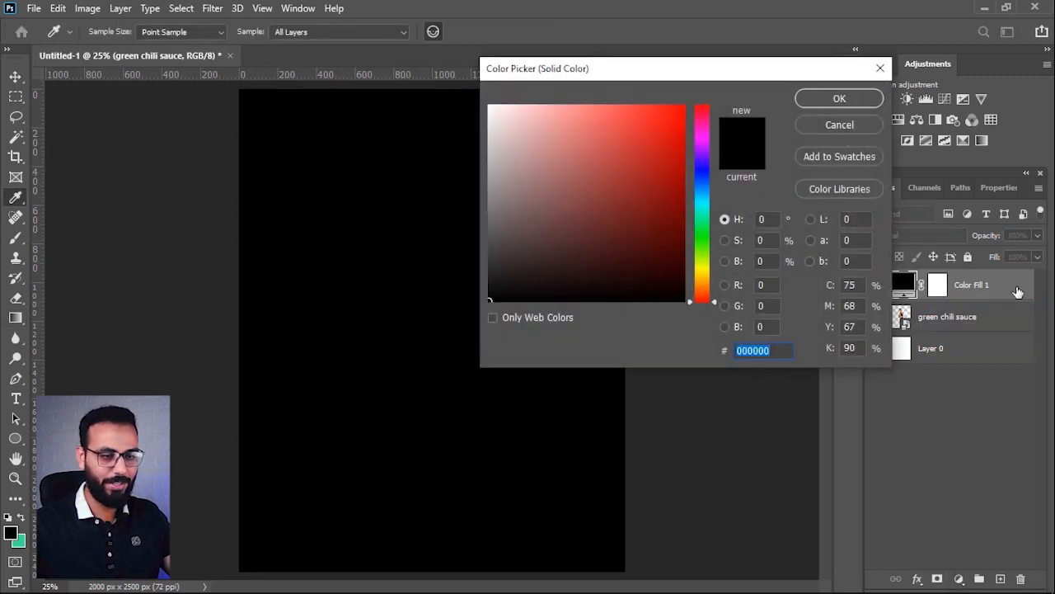
{"action": "left_click_drag", "start_coordinate": [707, 269], "coordinate": [684, 211]}
{"action": "left_click", "coordinate": [839, 99]}
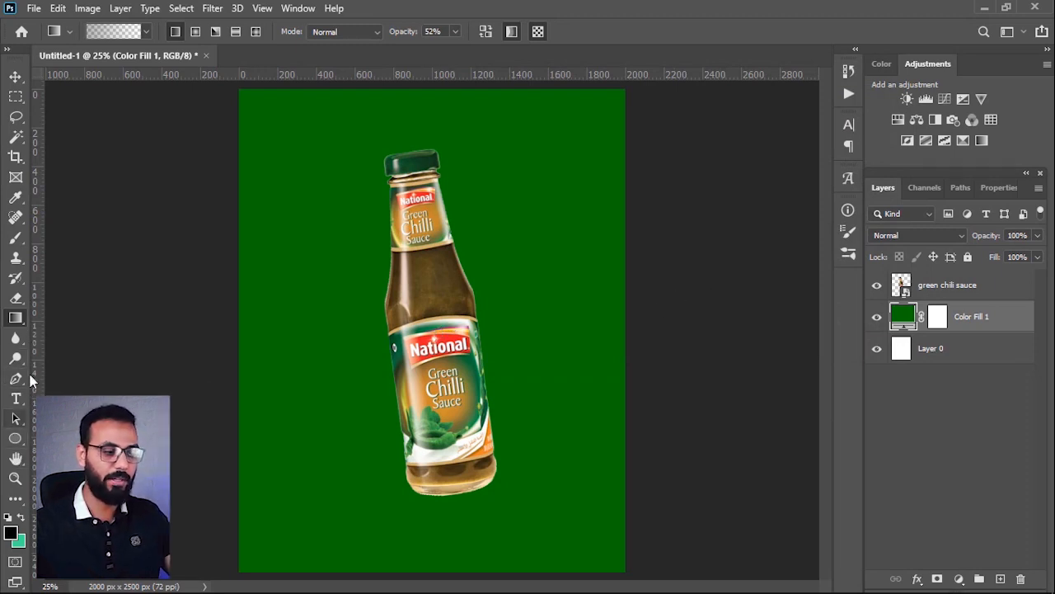
Step: Add a new layer above the green fill and select a full-width strip about 480 px tall along the canvas bottom
{"action": "left_click", "coordinate": [1000, 579]}
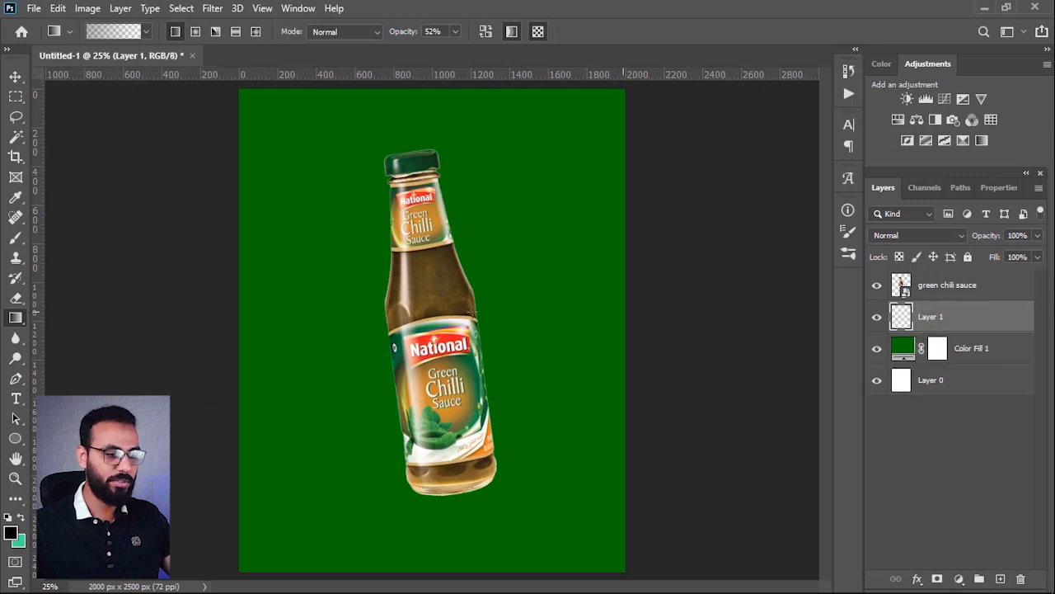
{"action": "left_click", "coordinate": [16, 96]}
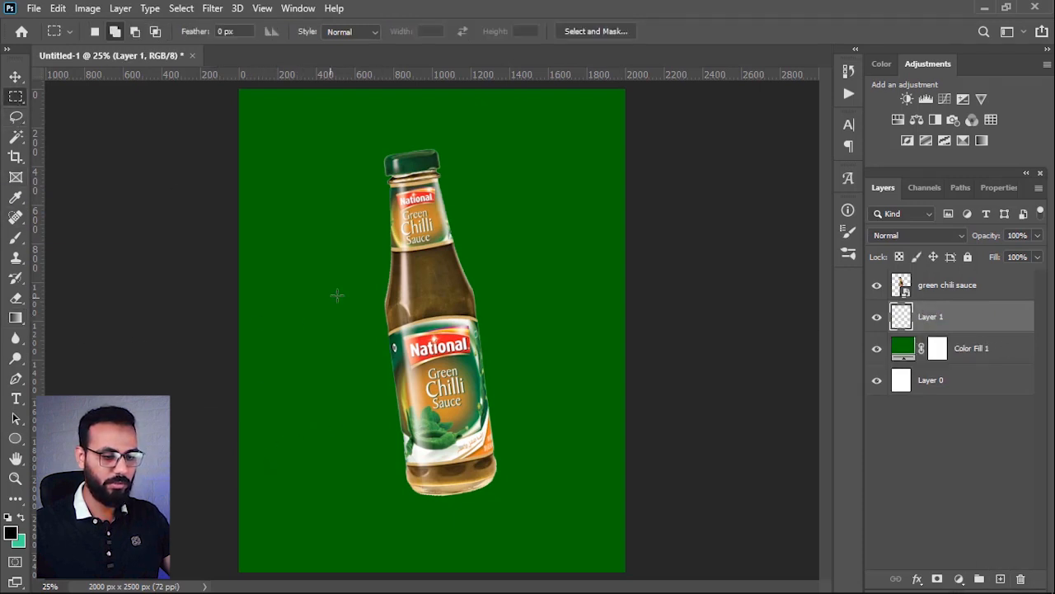
{"action": "left_click_drag", "start_coordinate": [239, 479], "coordinate": [656, 576]}
Step: Fill the selected strip with the darker green #006102 and clear the selection
{"action": "left_click", "coordinate": [12, 533]}
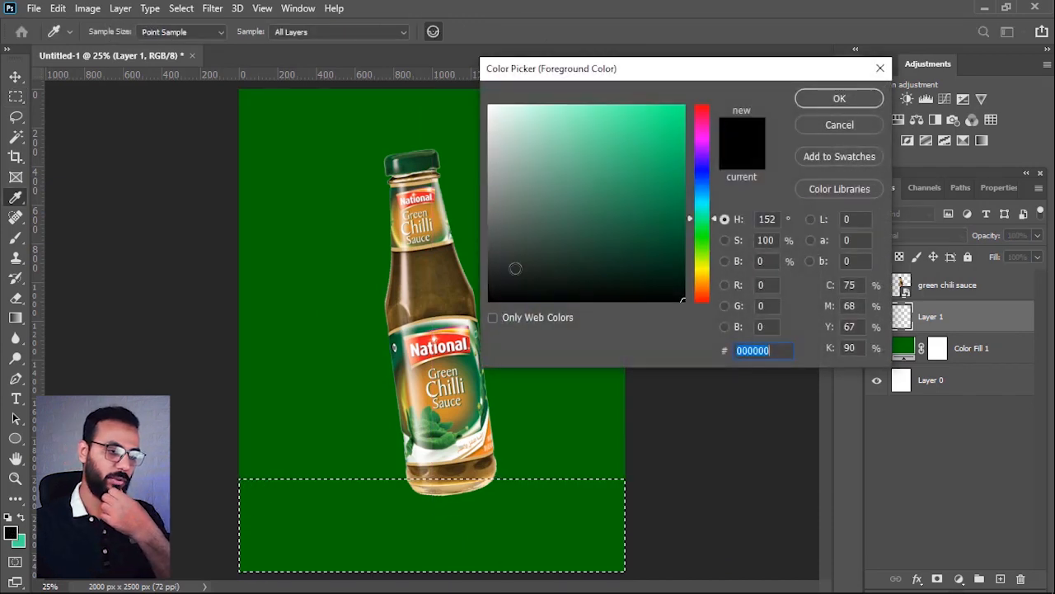
{"action": "left_click", "coordinate": [366, 382]}
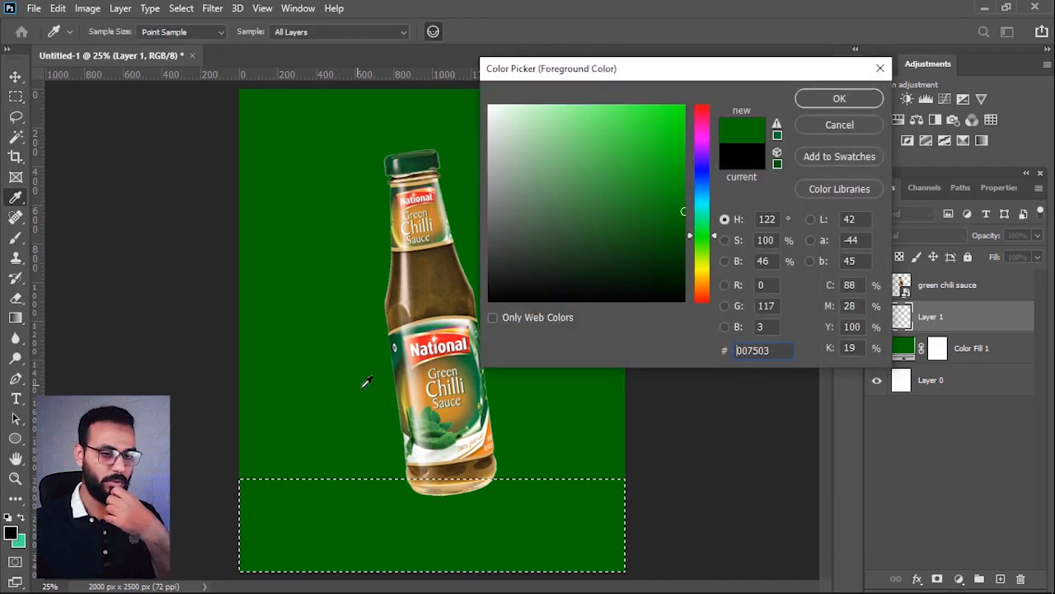
{"action": "mouse_move", "coordinate": [650, 227]}
{"action": "left_mouse_down"}
{"action": "mouse_move", "coordinate": [684, 217]}
{"action": "mouse_move", "coordinate": [688, 227]}
{"action": "left_mouse_up"}
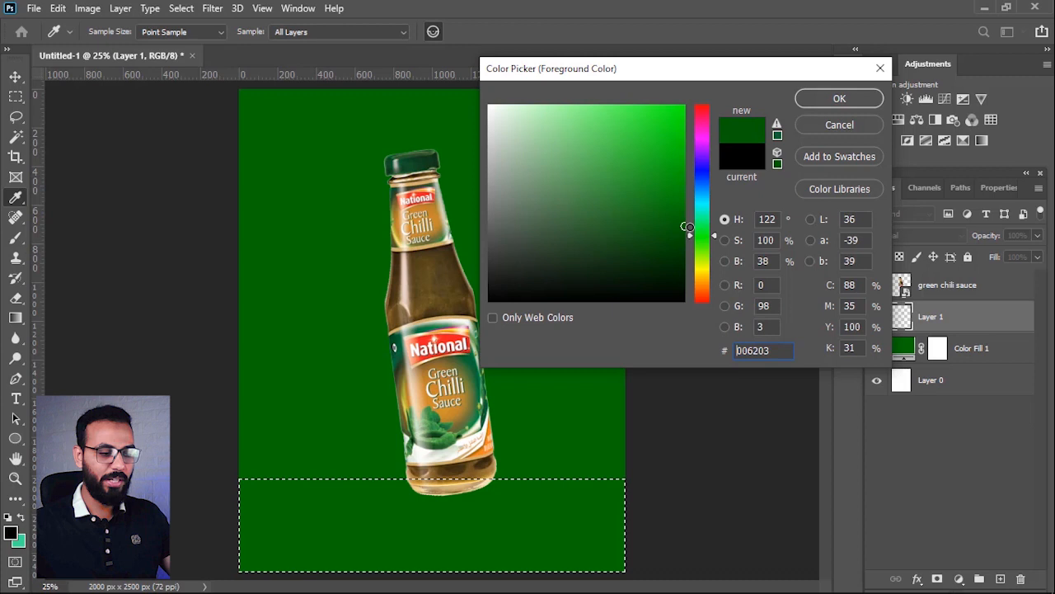
{"action": "left_click", "coordinate": [874, 98]}
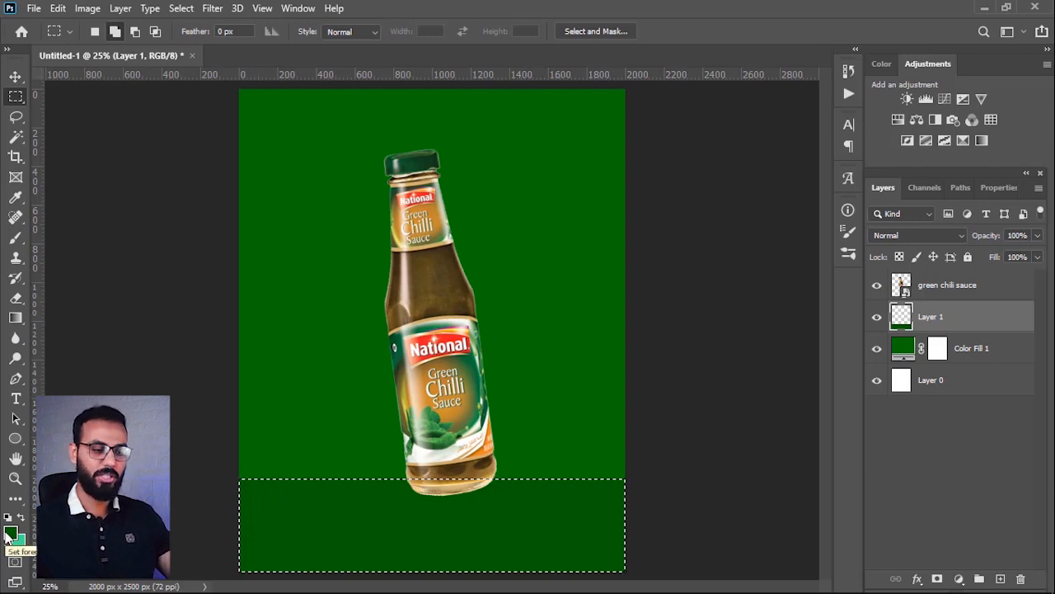
{"action": "key", "text": "ctrl+d"}
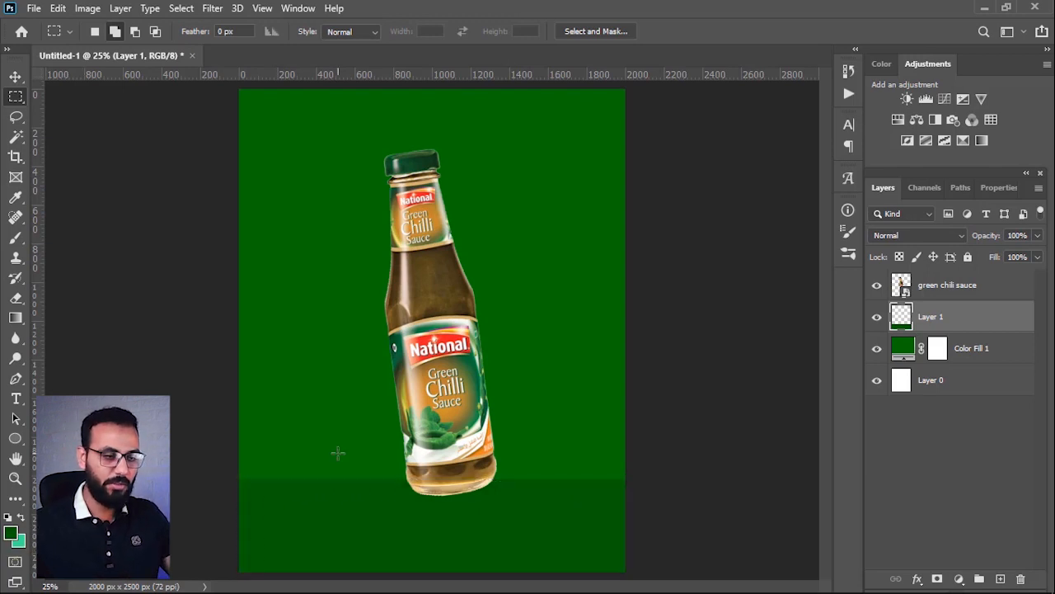
Step: Move the sauce bottle up above the darker strip and shift it slightly to the right
{"action": "left_click", "coordinate": [949, 290]}
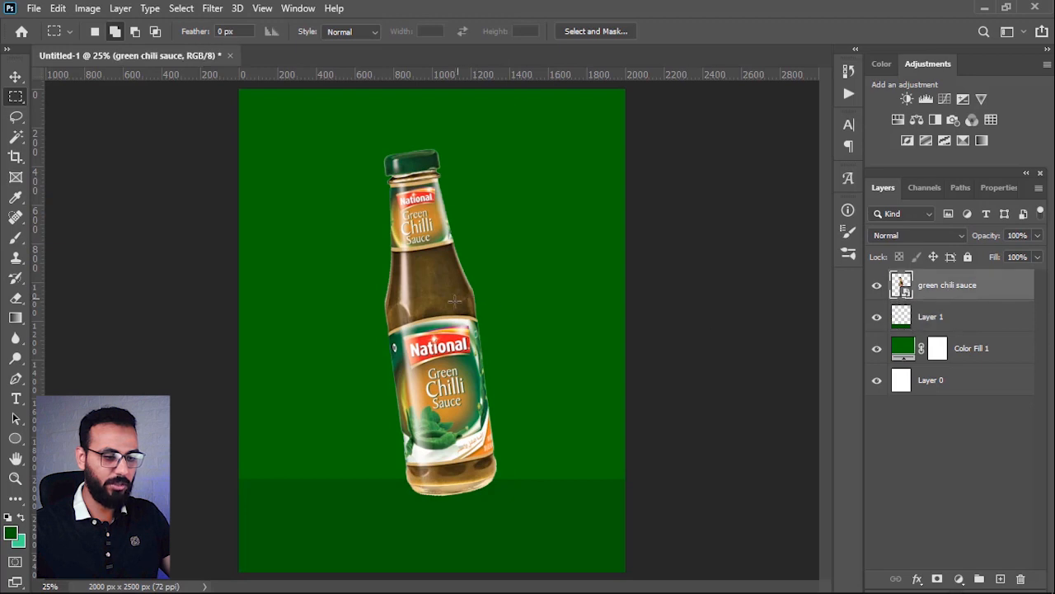
{"action": "key", "text": "v"}
{"action": "left_click_drag", "start_coordinate": [454, 301], "coordinate": [437, 266]}
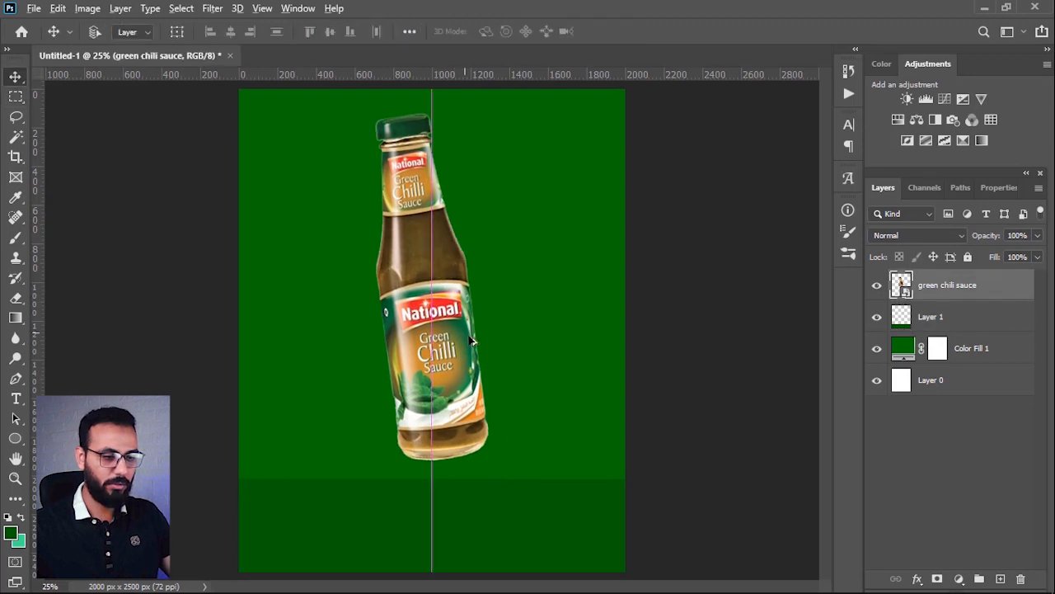
{"action": "scroll", "coordinate": [468, 371], "scroll_direction": "down", "scroll_amount": 1}
{"action": "scroll", "coordinate": [468, 371], "scroll_direction": "up", "scroll_amount": 1}
{"action": "left_click_drag", "start_coordinate": [436, 365], "coordinate": [445, 364]}
Step: Add a new empty layer directly above the green colour fill layer
{"action": "left_click", "coordinate": [960, 350]}
{"action": "left_click", "coordinate": [957, 316]}
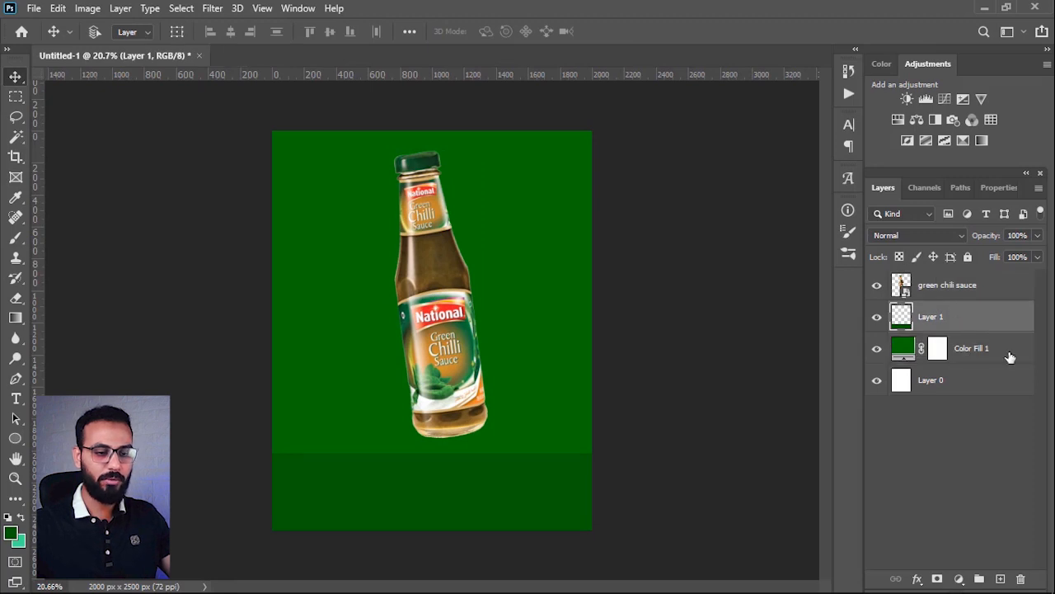
{"action": "left_click", "coordinate": [981, 355]}
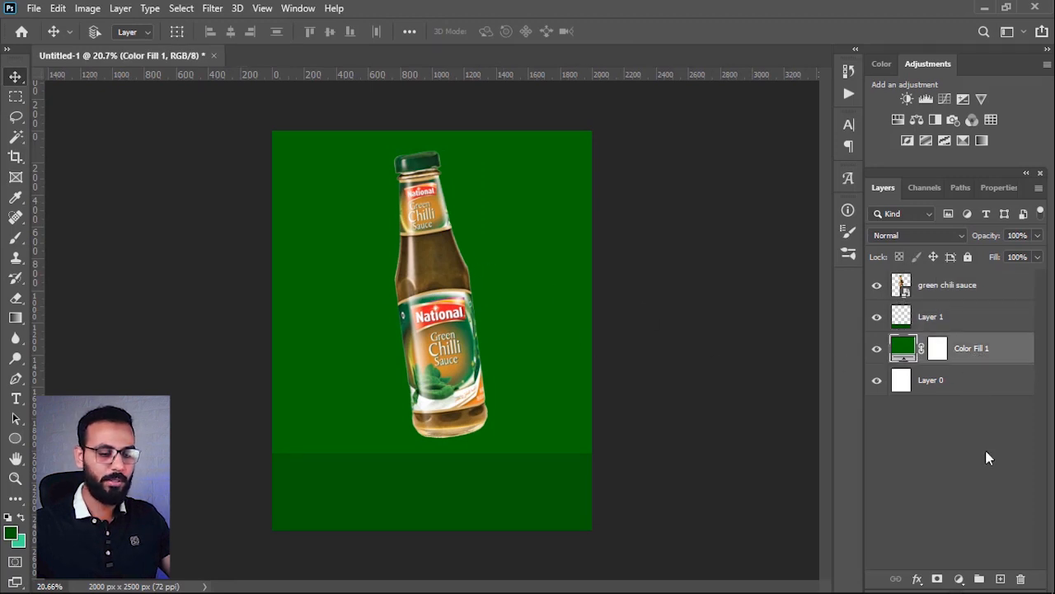
{"action": "left_click", "coordinate": [999, 580]}
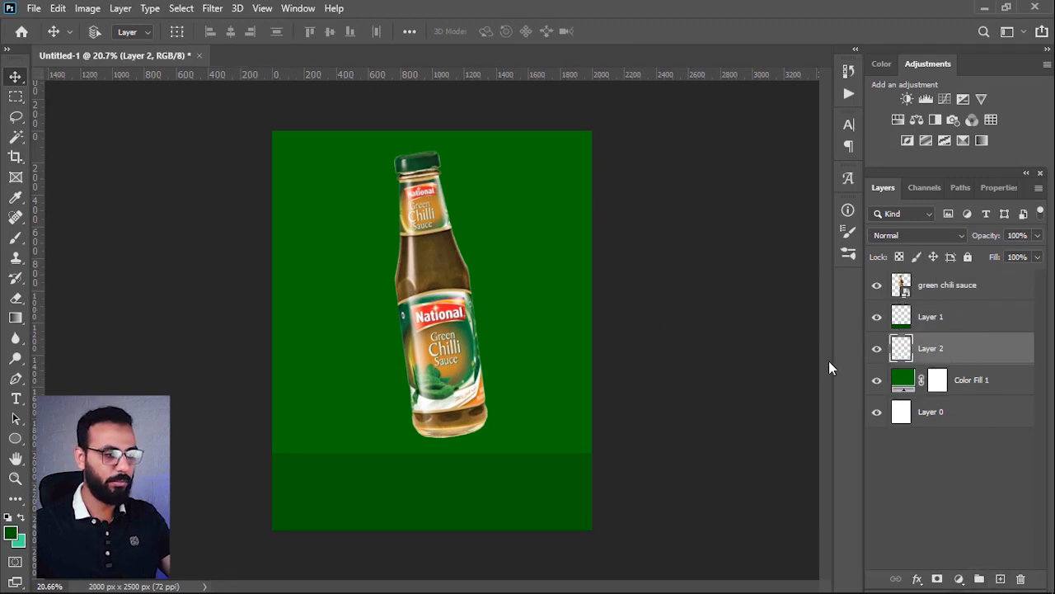
Step: Set the foreground colour to the bright green #00d205, based on the sampled background green
{"action": "key", "text": "i"}
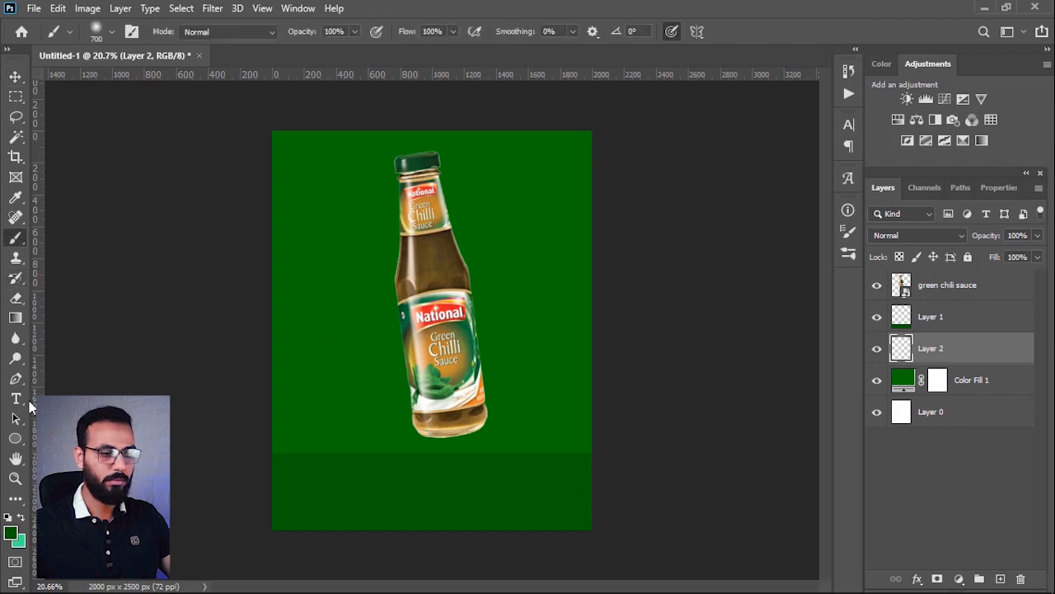
{"action": "left_click", "coordinate": [11, 533]}
{"action": "left_click", "coordinate": [345, 298]}
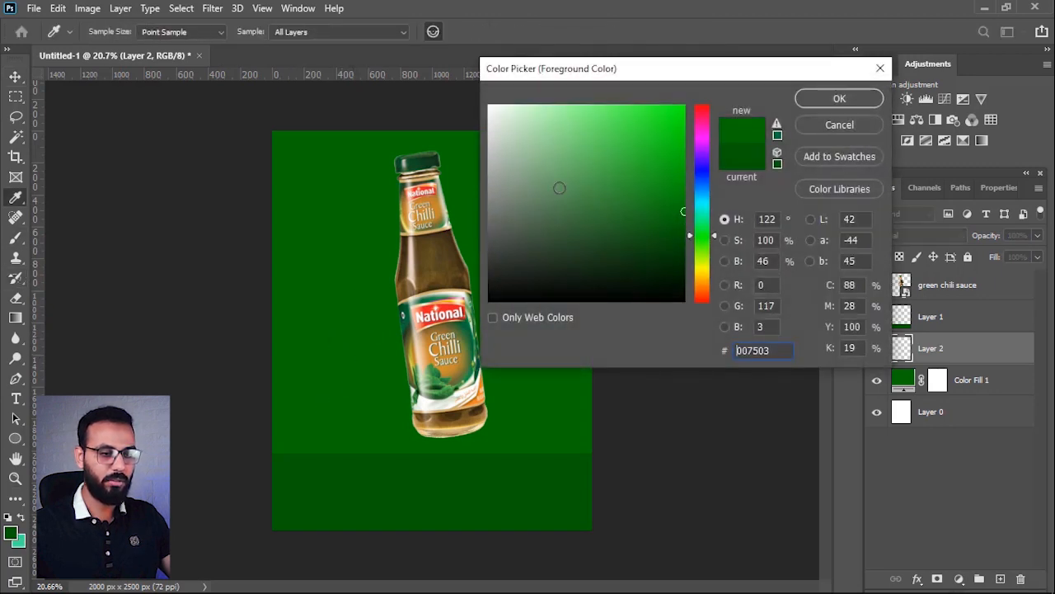
{"action": "left_click_drag", "start_coordinate": [673, 160], "coordinate": [688, 138]}
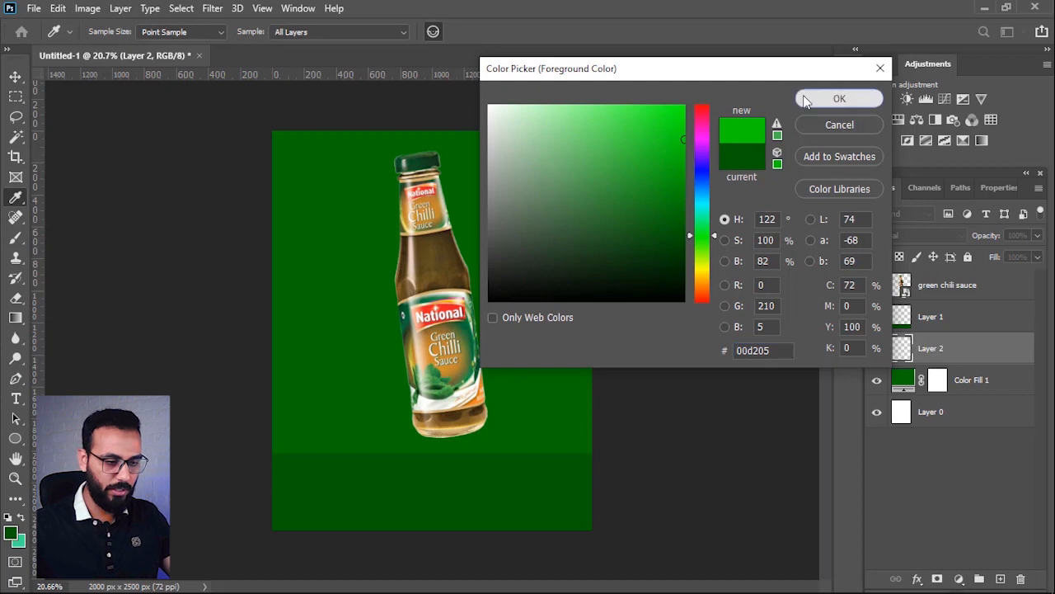
{"action": "left_click", "coordinate": [809, 99]}
Step: Shape the Soft Round brush into a narrow ellipse at 88° and enlarge it to 2000 px
{"action": "key", "text": "b"}
{"action": "right_click", "coordinate": [470, 258]}
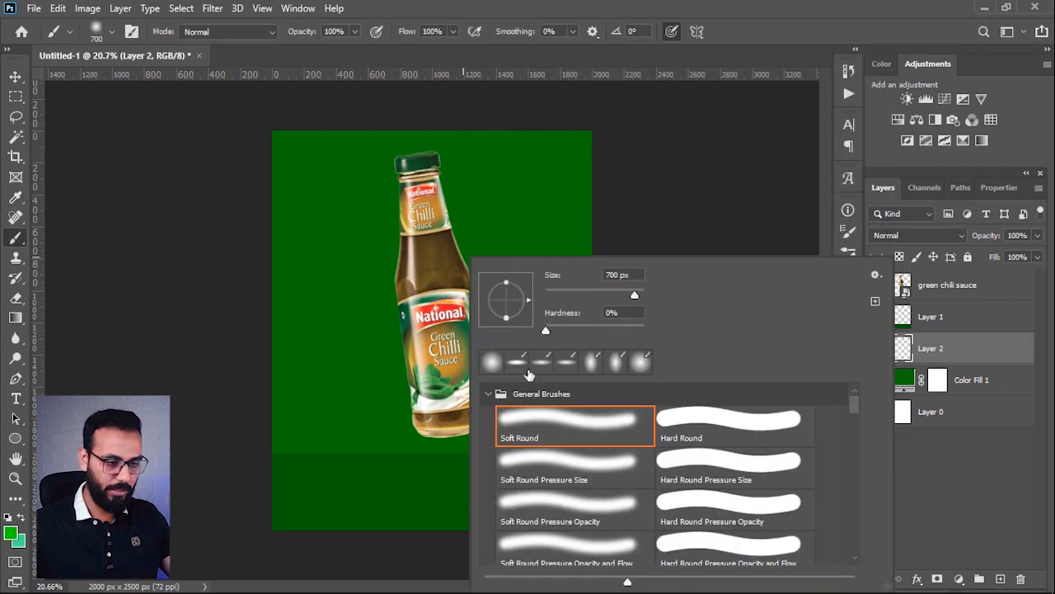
{"action": "mouse_move", "coordinate": [529, 300]}
{"action": "left_mouse_down"}
{"action": "mouse_move", "coordinate": [509, 280]}
{"action": "mouse_move", "coordinate": [514, 303]}
{"action": "mouse_move", "coordinate": [508, 278]}
{"action": "left_mouse_up"}
{"action": "left_click", "coordinate": [543, 6]}
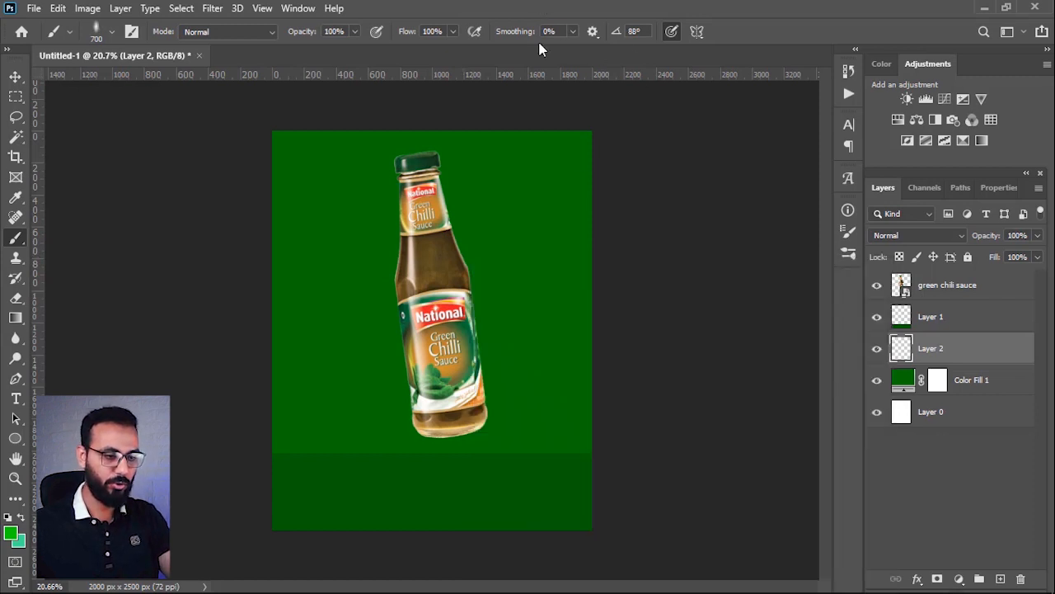
{"action": "key", "text": "bracketright"}
{"action": "key", "text": "bracketright"}
{"action": "key", "text": "bracketright"}
{"action": "key", "text": "bracketright"}
{"action": "key", "text": "bracketright"}
{"action": "key", "text": "bracketright"}
{"action": "key", "text": "bracketright"}
{"action": "key", "text": "bracketright"}
{"action": "key", "text": "bracketright"}
{"action": "key", "text": "bracketright"}
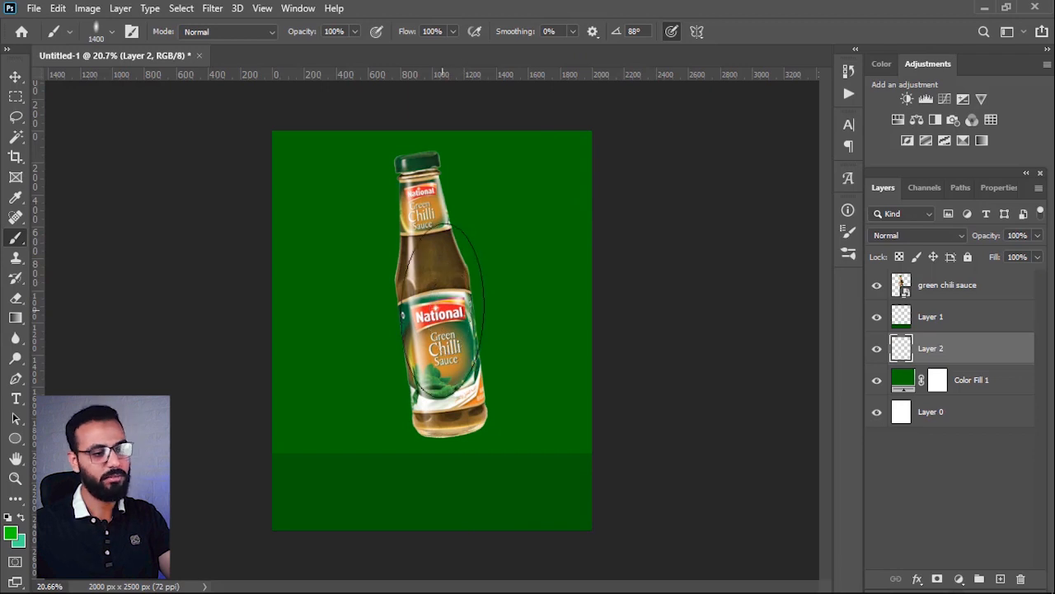
{"action": "key", "text": "bracketleft"}
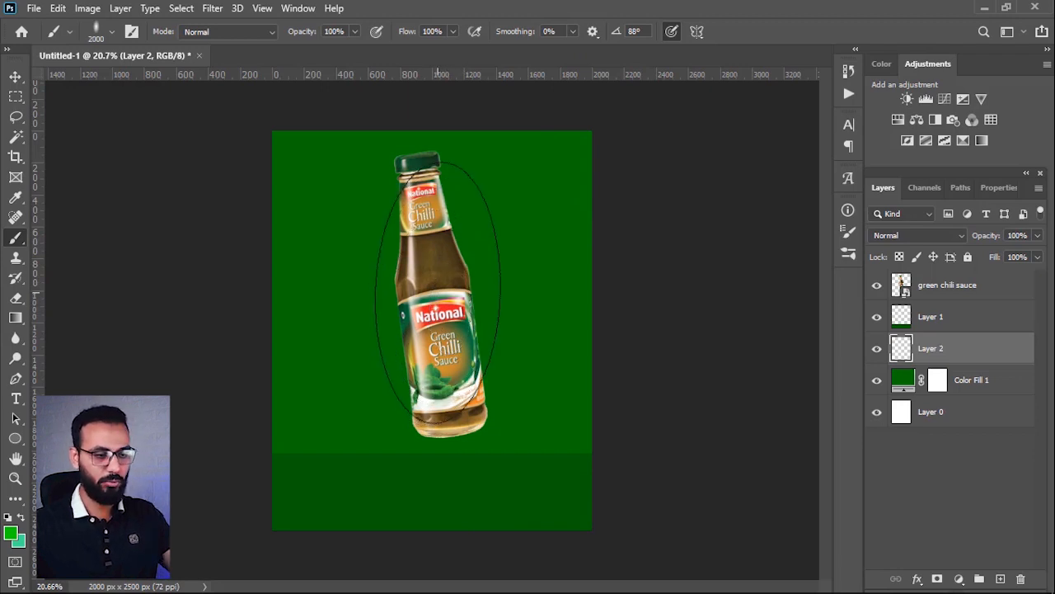
Step: Try a bright green dab behind the bottle with the 88° elliptical brush and undo it
{"action": "right_click", "coordinate": [438, 293]}
{"action": "left_click", "coordinate": [571, 10]}
{"action": "left_click", "coordinate": [427, 308]}
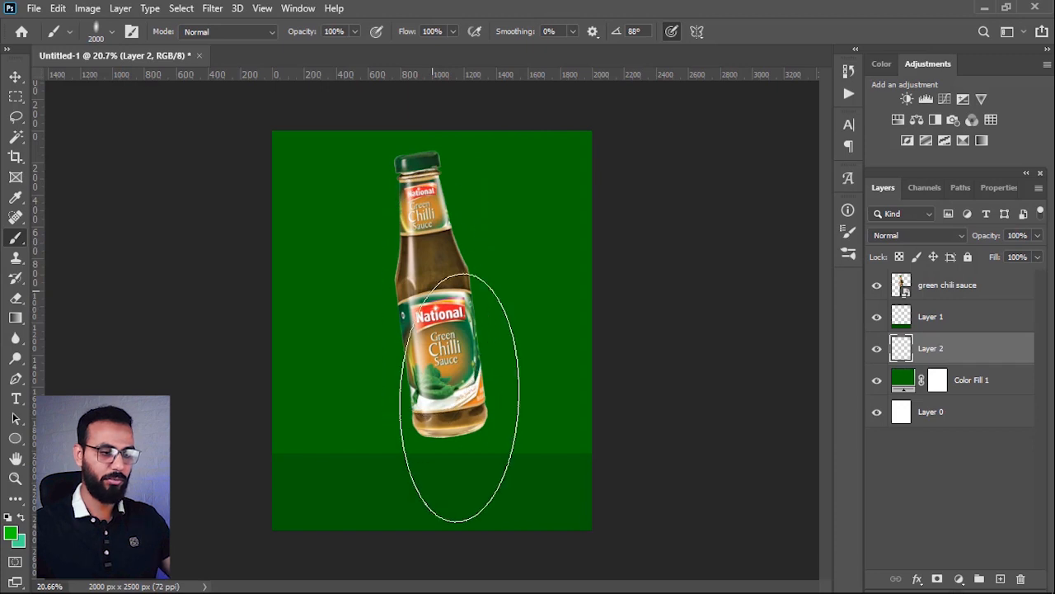
{"action": "key", "text": "ctrl+z"}
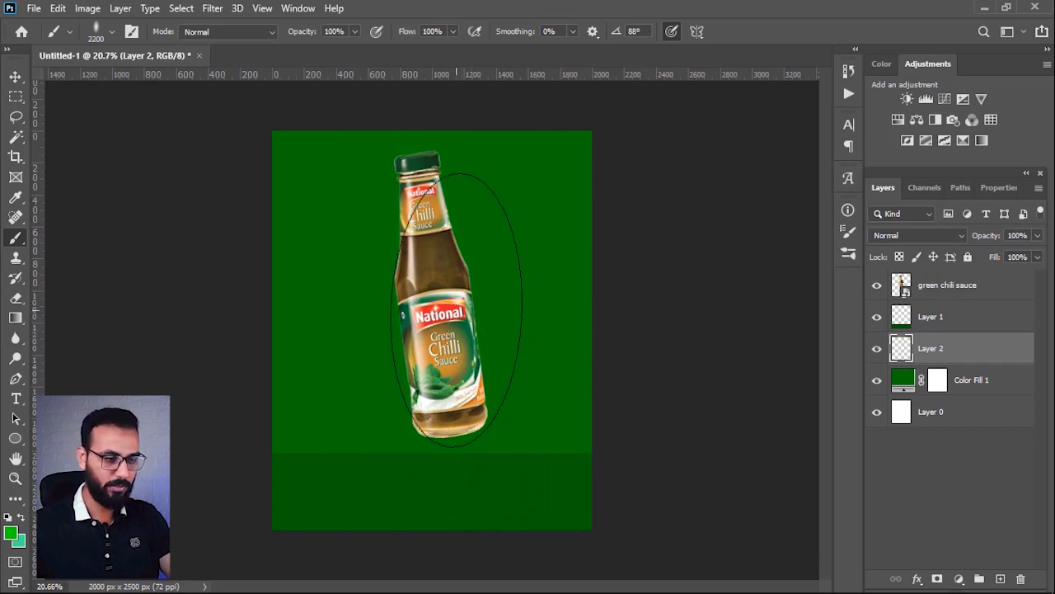
Step: Rotate the elliptical brush tip to 97° to match the bottle's tilt
{"action": "right_click", "coordinate": [470, 330]}
{"action": "left_click_drag", "start_coordinate": [497, 277], "coordinate": [495, 275]}
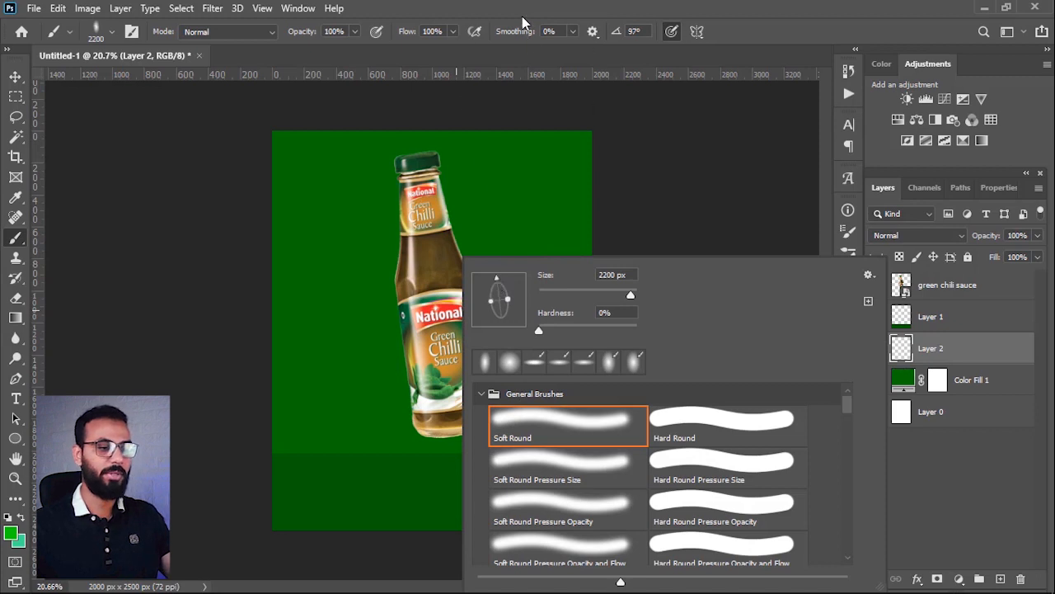
{"action": "left_click", "coordinate": [522, 20]}
Step: Try a soft bright green glow behind the bottle with the 2200 px brush at 97° and undo it
{"action": "left_click", "coordinate": [504, 459]}
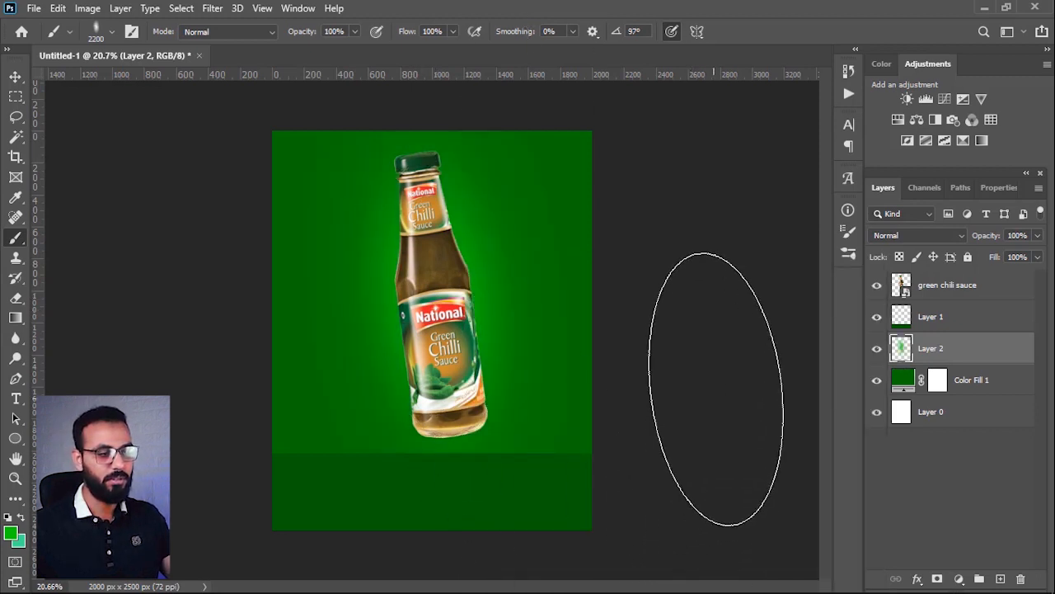
{"action": "scroll", "coordinate": [709, 363], "scroll_direction": "down", "scroll_amount": 2}
{"action": "scroll", "coordinate": [509, 420], "scroll_direction": "up", "scroll_amount": 1}
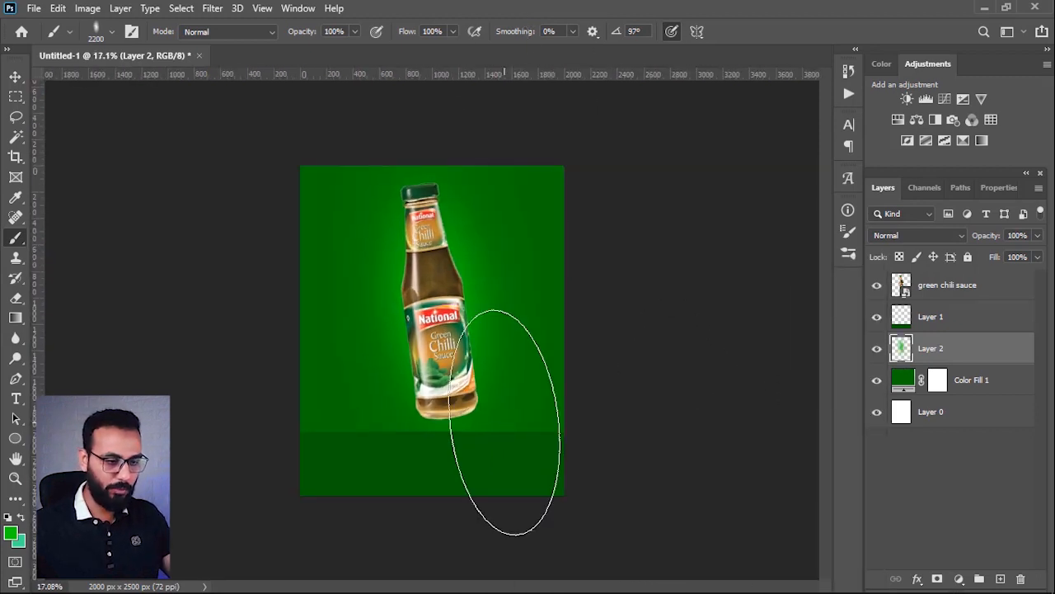
{"action": "key", "text": "ctrl+z"}
Step: Enable airbrush-style build-up for the brush, try a bright green glow behind the bottle and undo the dab
{"action": "right_click", "coordinate": [505, 330]}
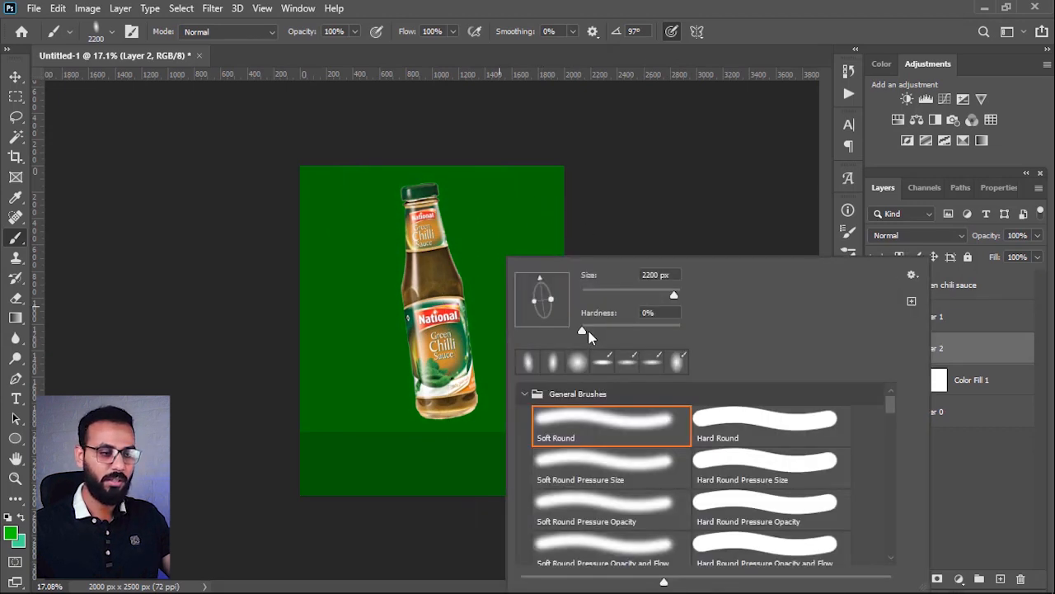
{"action": "left_click", "coordinate": [475, 30]}
{"action": "left_click", "coordinate": [437, 322]}
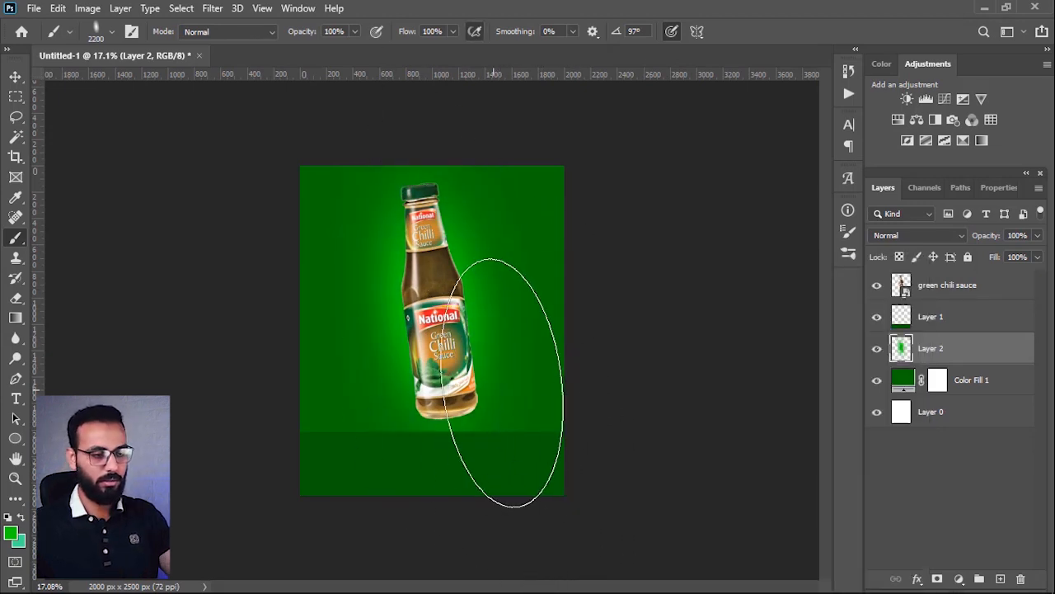
{"action": "key", "text": "ctrl+z"}
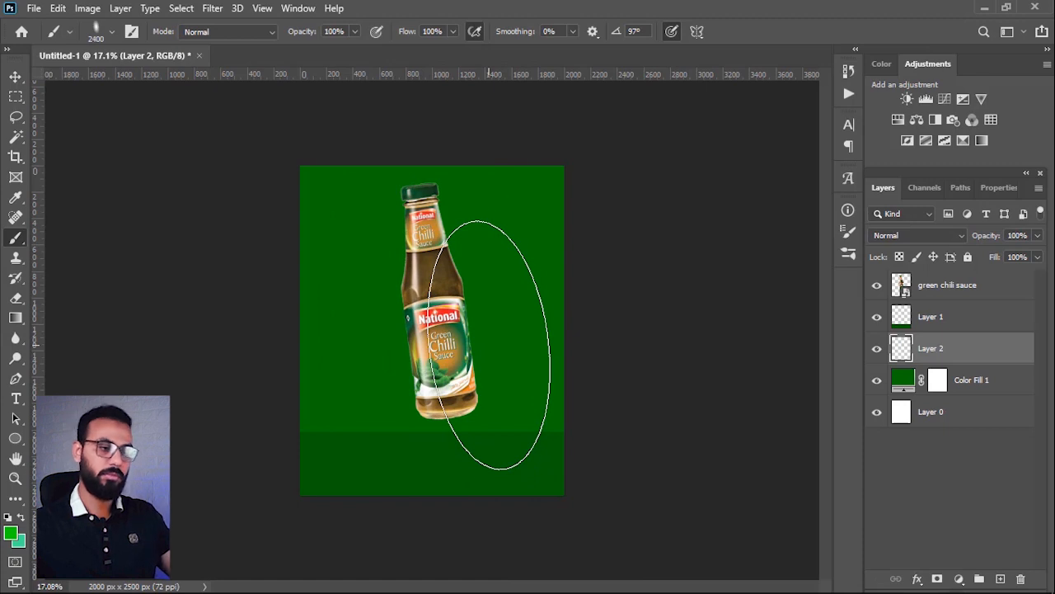
Step: Paint a soft bright green glow behind the bottle on Layer 2 with the brush sized to 2300 px
{"action": "key", "text": "bracketleft"}
{"action": "left_click", "coordinate": [438, 280]}
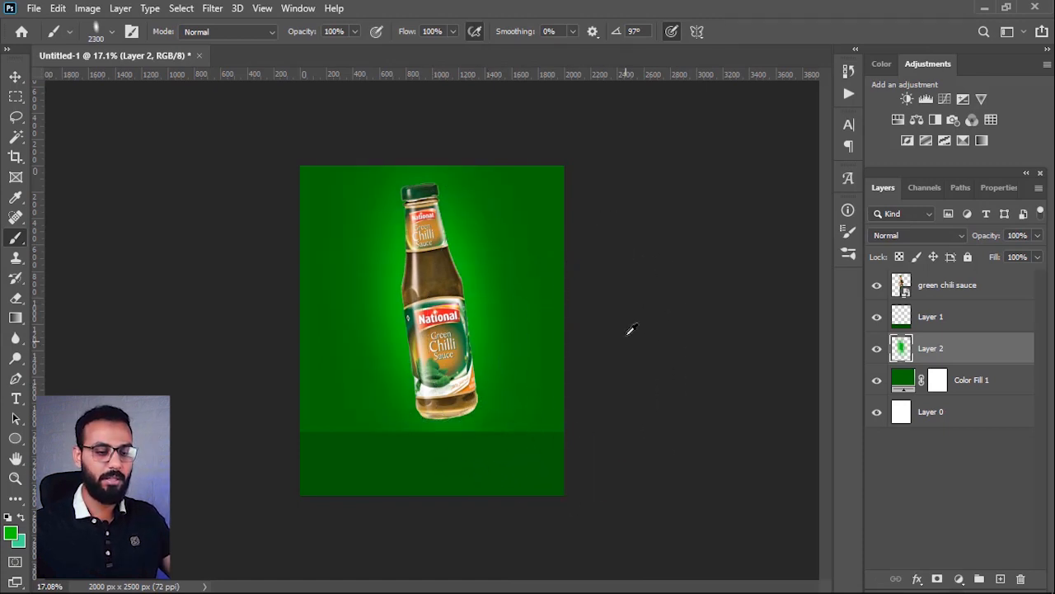
{"action": "scroll", "coordinate": [627, 335], "scroll_direction": "down", "scroll_amount": 4}
{"action": "scroll", "coordinate": [481, 379], "scroll_direction": "up", "scroll_amount": 2}
Step: Add a new layer above the glow layer and set the foreground colour to 3bff40
{"action": "left_click", "coordinate": [1000, 579]}
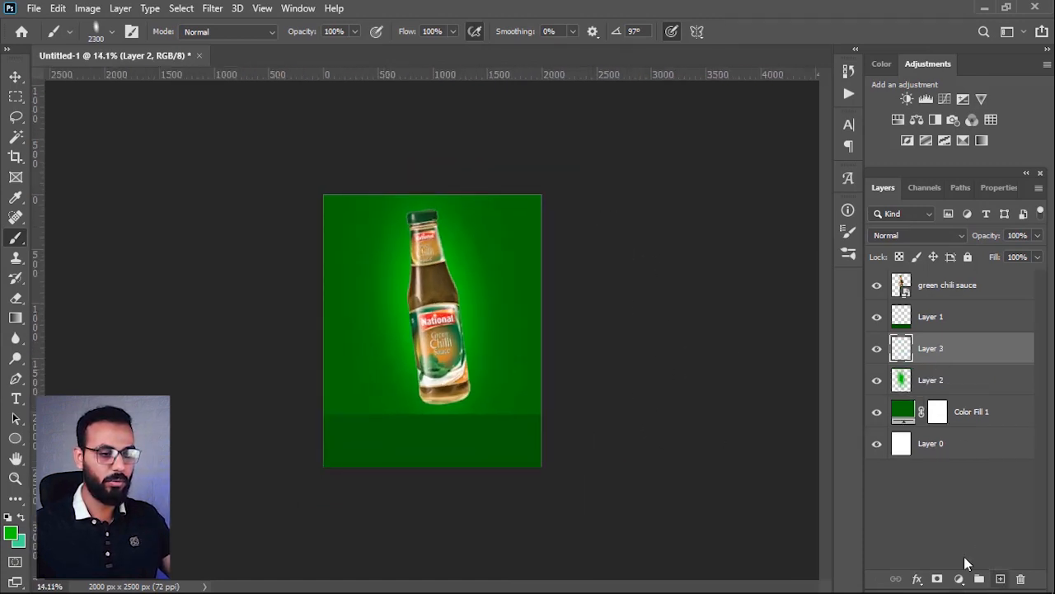
{"action": "left_click", "coordinate": [11, 533]}
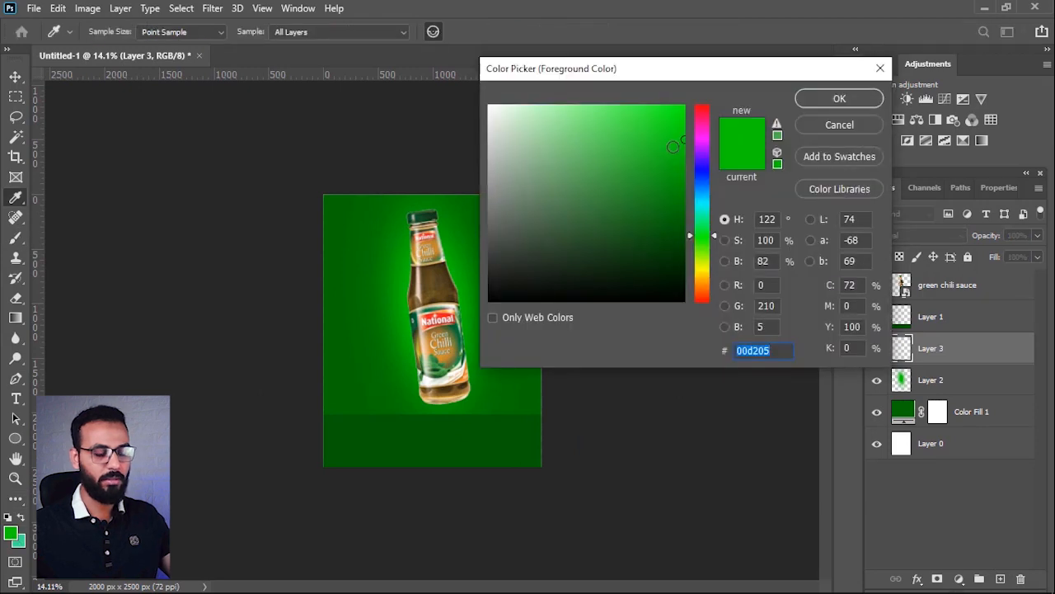
{"action": "type", "text": "3bff40"}
{"action": "left_click", "coordinate": [838, 99]}
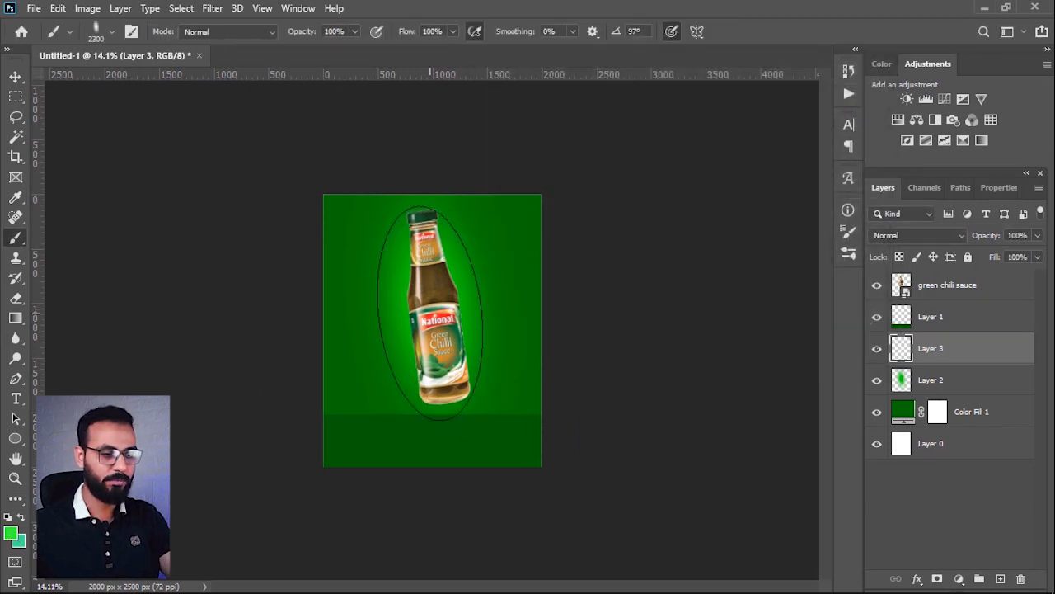
Step: Shrink the brush to 1600 px and paint a lighter green glow behind the bottle on the new layer
{"action": "key", "text": "bracketleft"}
{"action": "key", "text": "bracketleft"}
{"action": "key", "text": "bracketleft"}
{"action": "key", "text": "bracketleft"}
{"action": "key", "text": "bracketleft"}
{"action": "key", "text": "bracketleft"}
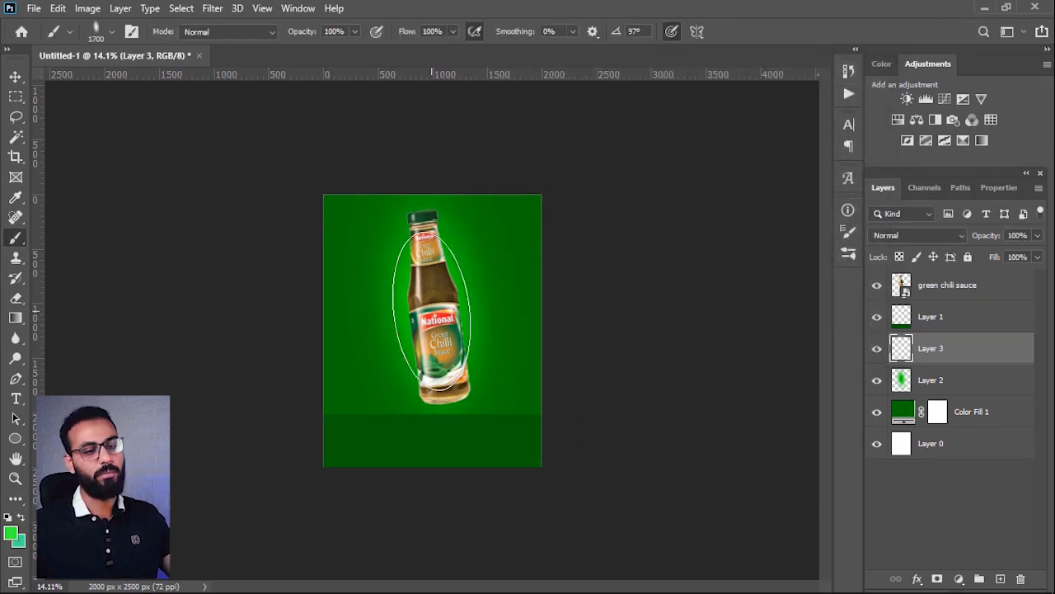
{"action": "left_click", "coordinate": [431, 307]}
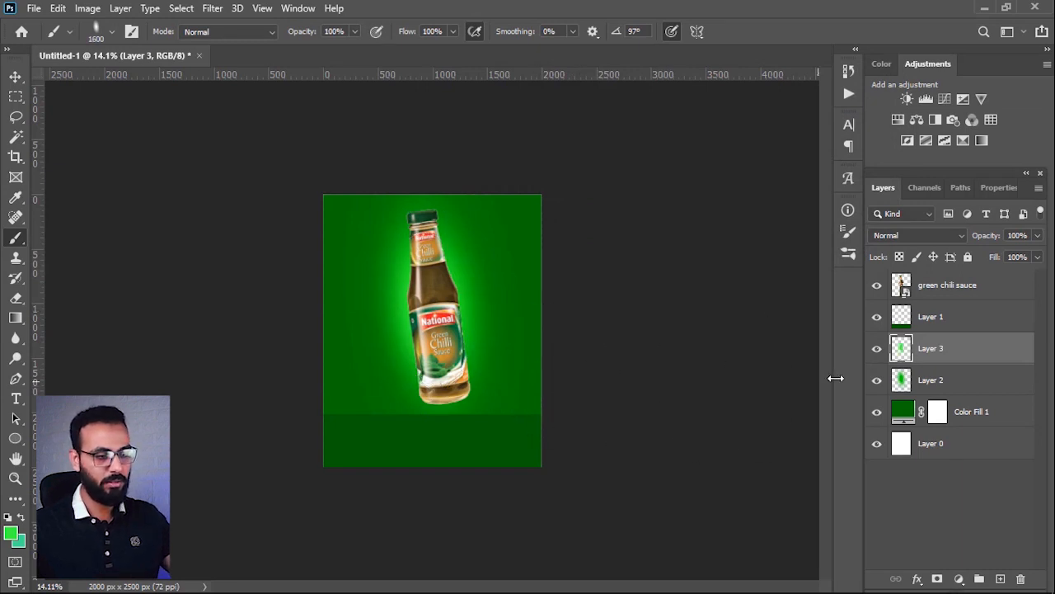
Step: Enlarge both glow layers together with Free Transform to about 175.9% width and 138.8% height around the bottle
{"action": "left_click", "coordinate": [947, 381], "text": "ctrl"}
{"action": "key", "text": "ctrl+t"}
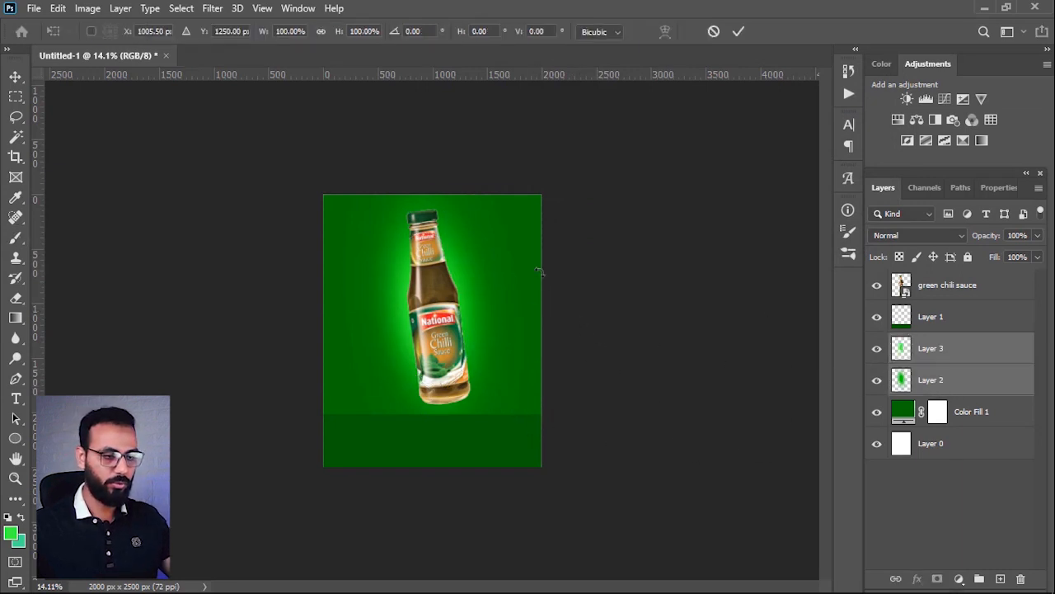
{"action": "left_click_drag", "start_coordinate": [528, 194], "coordinate": [547, 172]}
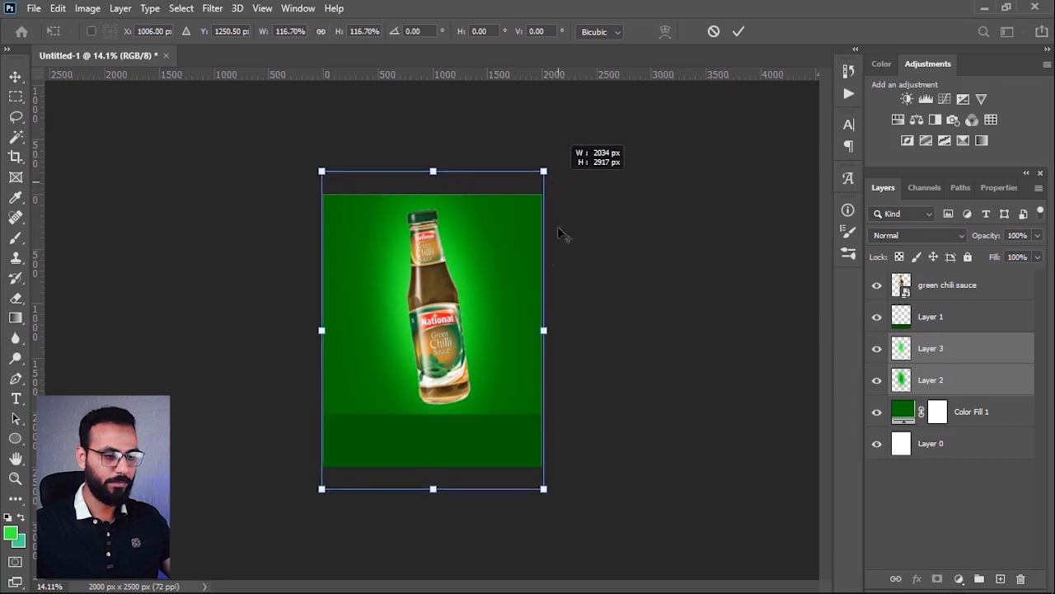
{"action": "left_click_drag", "start_coordinate": [547, 329], "coordinate": [575, 332]}
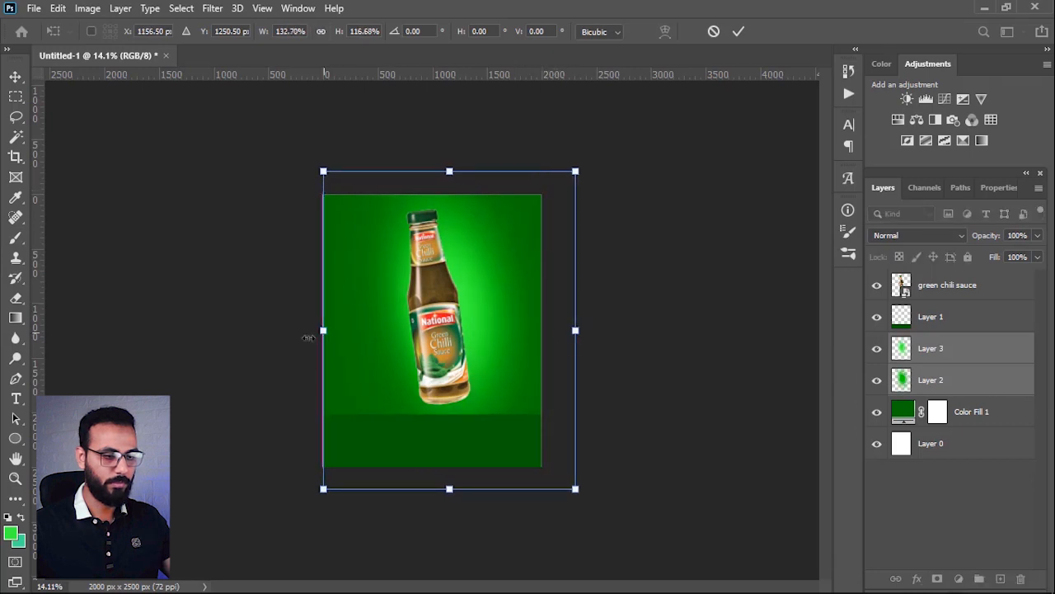
{"action": "left_click_drag", "start_coordinate": [322, 331], "coordinate": [290, 331]}
{"action": "mouse_move", "coordinate": [595, 320]}
{"action": "left_mouse_down"}
{"action": "mouse_move", "coordinate": [582, 330]}
{"action": "mouse_move", "coordinate": [610, 329]}
{"action": "left_mouse_up"}
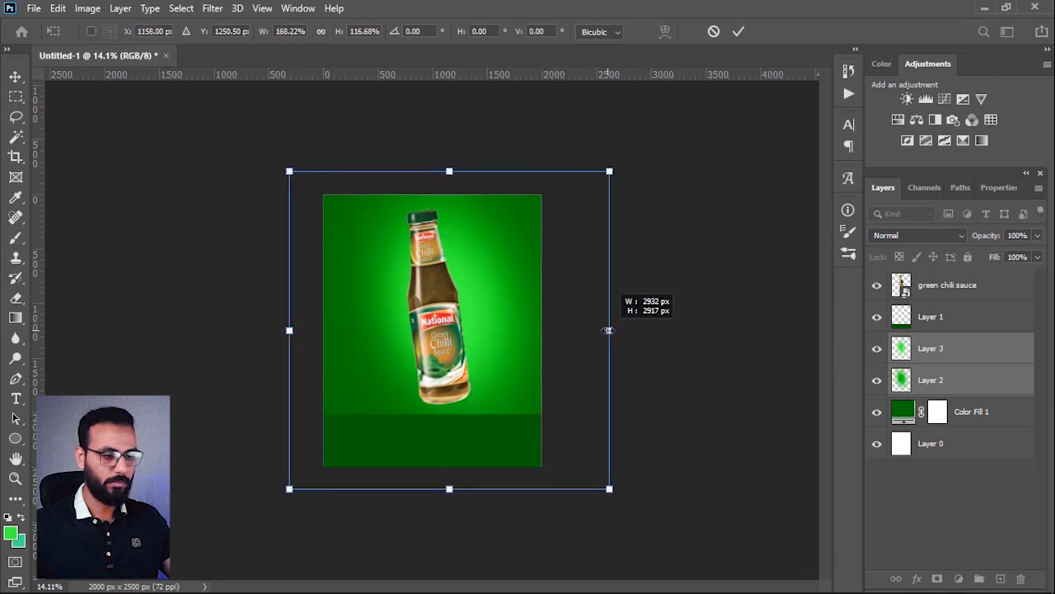
{"action": "left_click_drag", "start_coordinate": [289, 330], "coordinate": [274, 331]}
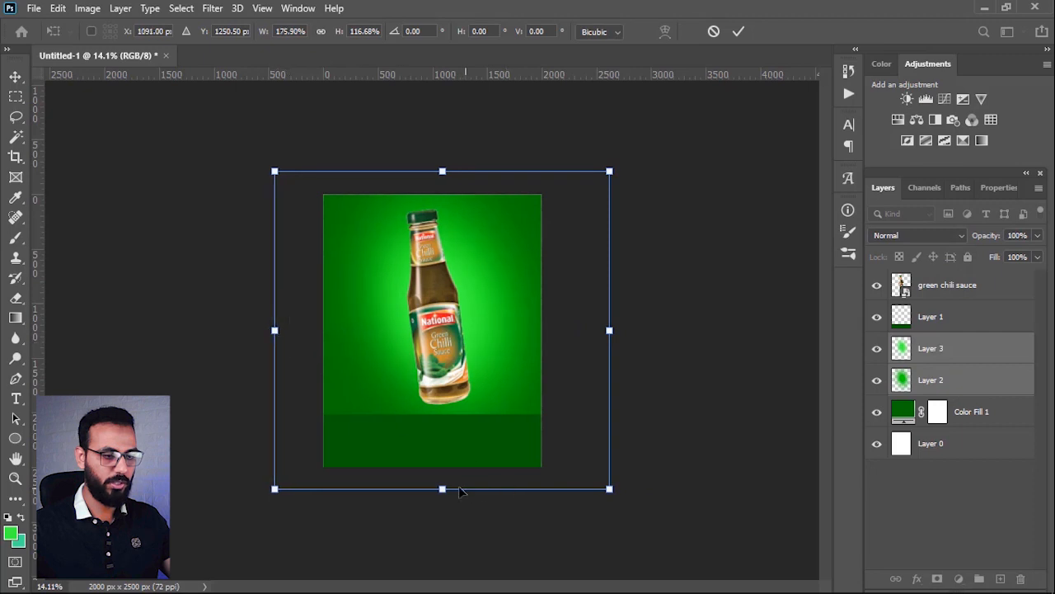
{"action": "left_click_drag", "start_coordinate": [443, 489], "coordinate": [442, 531]}
{"action": "left_click_drag", "start_coordinate": [442, 171], "coordinate": [442, 151]}
{"action": "key", "text": "Return"}
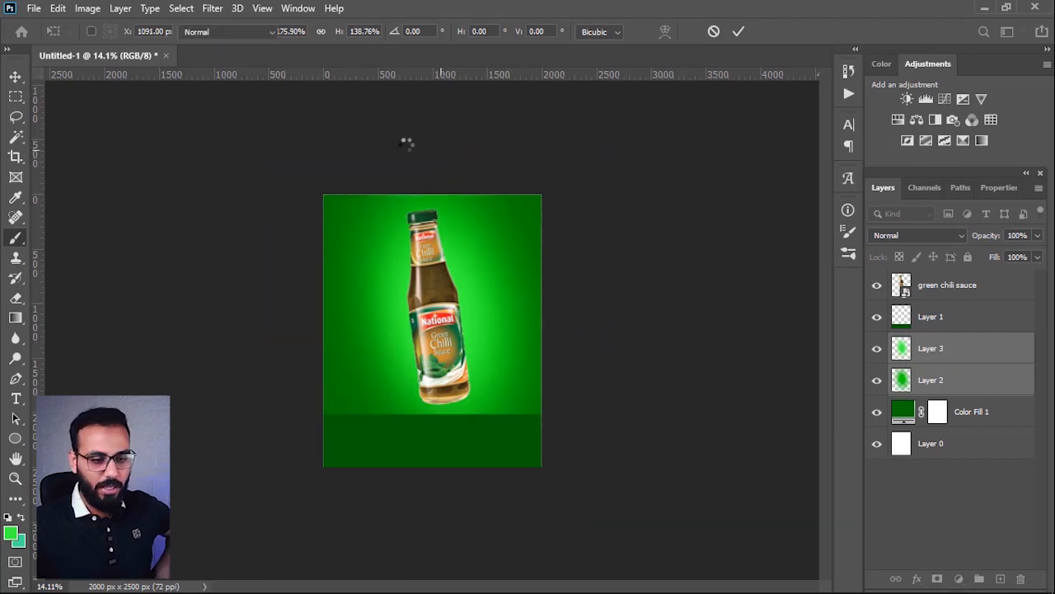
Step: Toggle the visibility of the dark green strip on Layer 1 to compare the background with and without it
{"action": "scroll", "coordinate": [372, 410], "scroll_direction": "down", "scroll_amount": 1}
{"action": "scroll", "coordinate": [379, 462], "scroll_direction": "up", "scroll_amount": 2}
{"action": "left_click", "coordinate": [951, 414]}
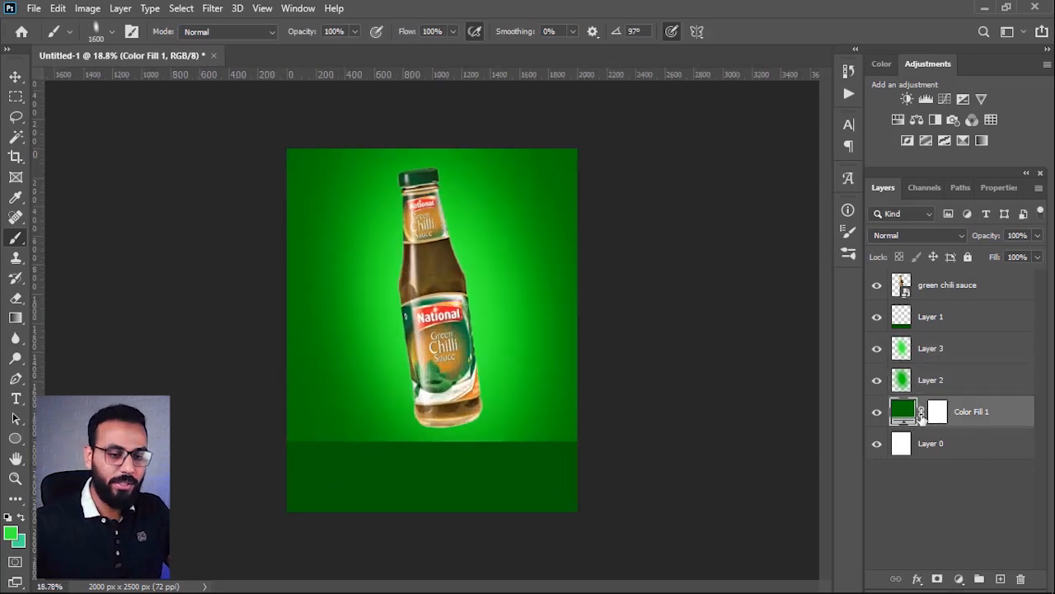
{"action": "left_click", "coordinate": [935, 381]}
{"action": "left_click", "coordinate": [932, 324]}
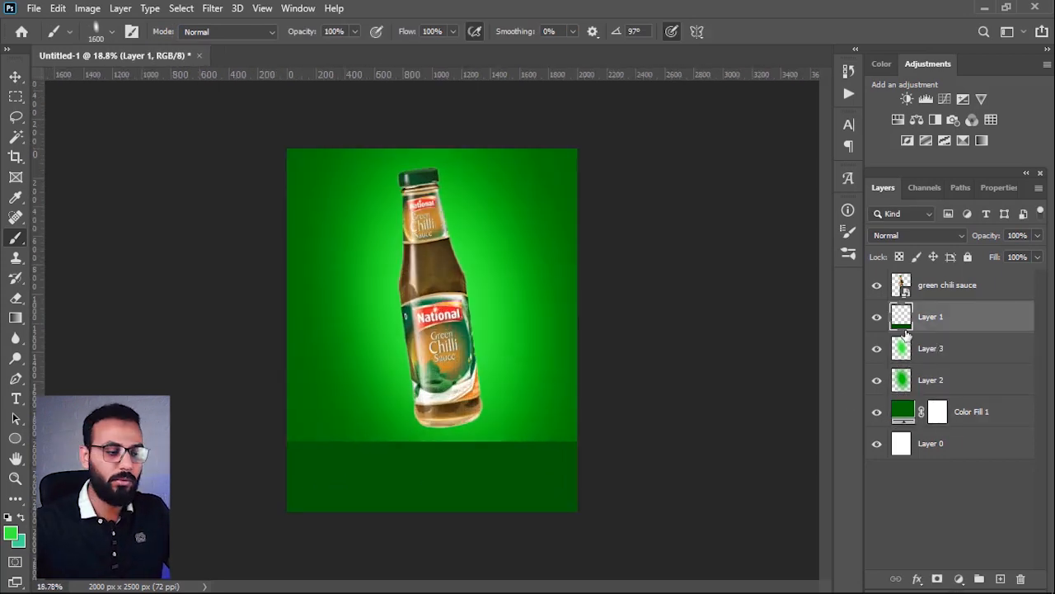
{"action": "left_click", "coordinate": [877, 318]}
{"action": "left_click", "coordinate": [877, 318]}
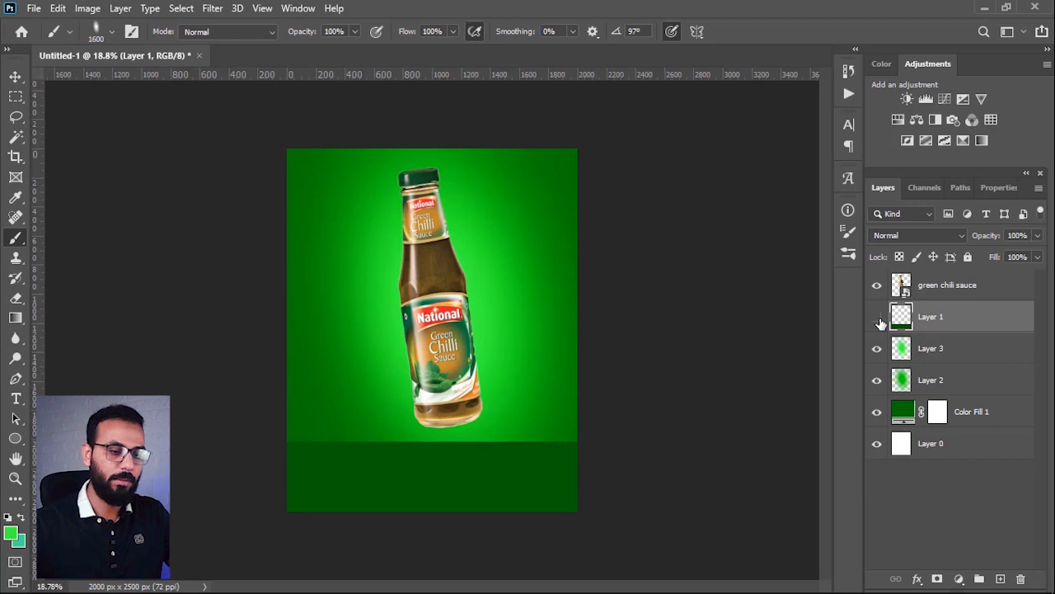
{"action": "left_click", "coordinate": [877, 318]}
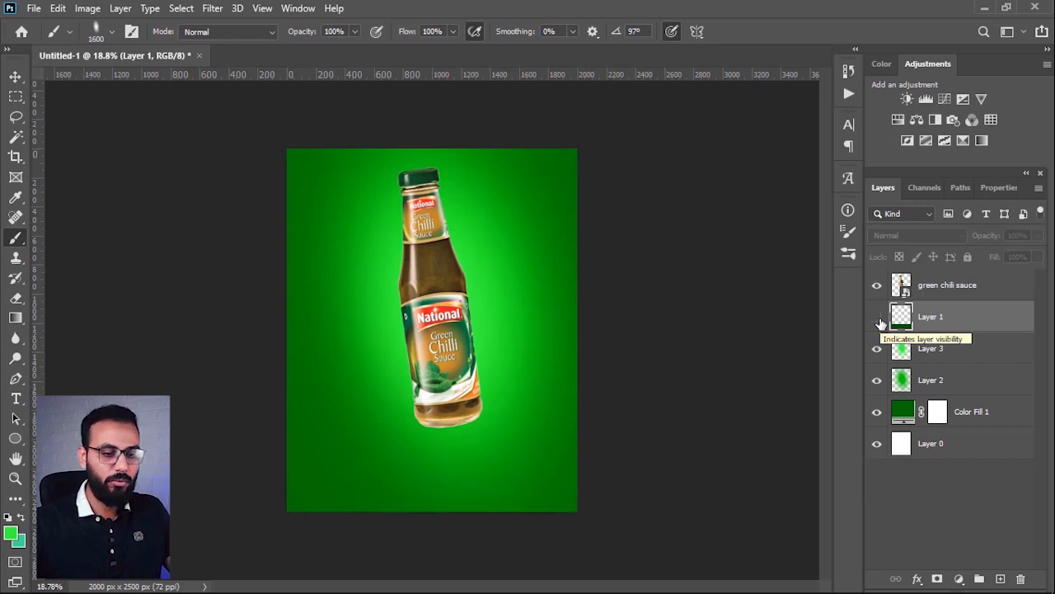
{"action": "left_click", "coordinate": [877, 319]}
Step: Add a new layer directly above the dark green strip and clip it to Layer 1
{"action": "left_click", "coordinate": [1000, 579]}
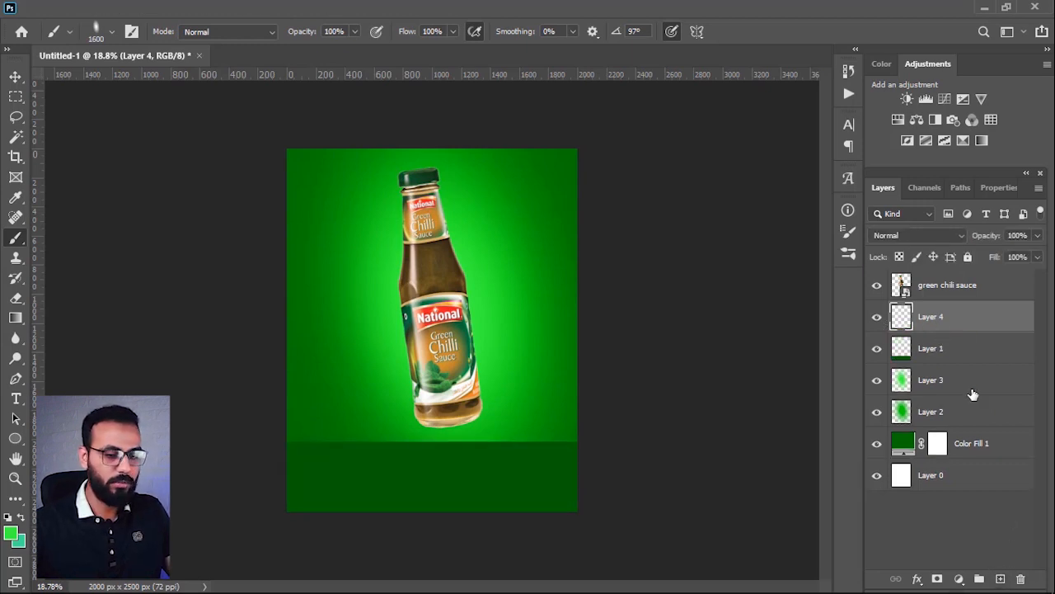
{"action": "left_click_drag", "start_coordinate": [948, 332], "coordinate": [959, 328]}
{"action": "left_click", "coordinate": [956, 331], "text": "alt"}
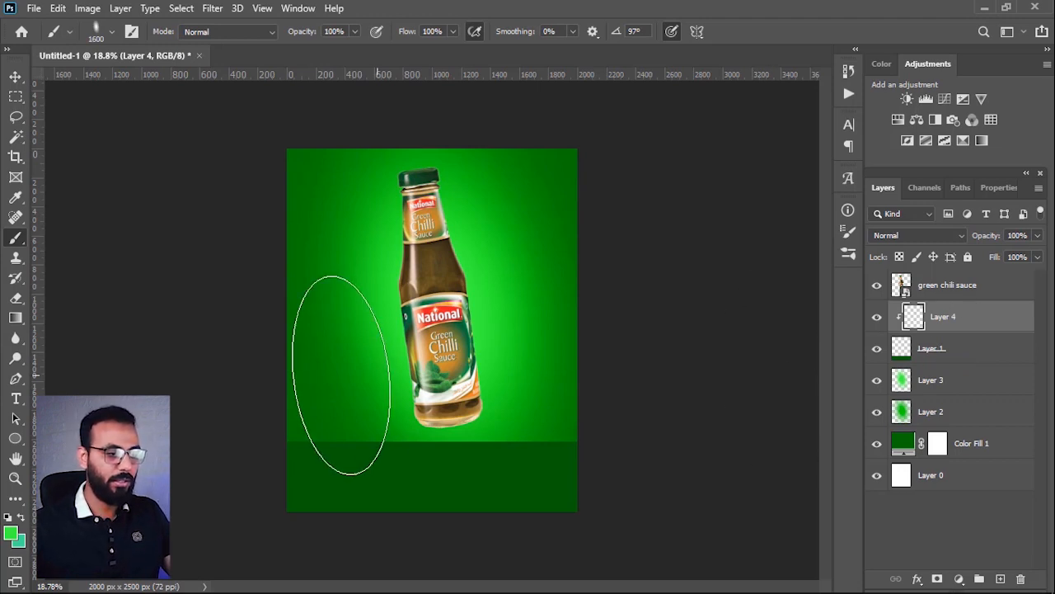
Step: Try a very dark green gradient at 52% opacity rising from the strip's lower edge and undo it
{"action": "left_click", "coordinate": [15, 318]}
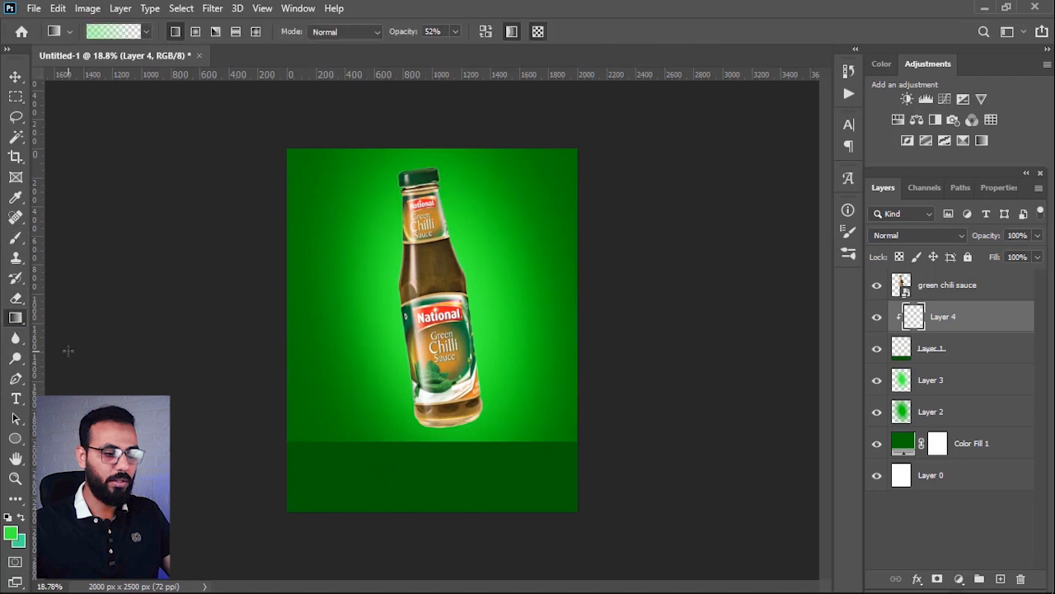
{"action": "left_click", "coordinate": [9, 536]}
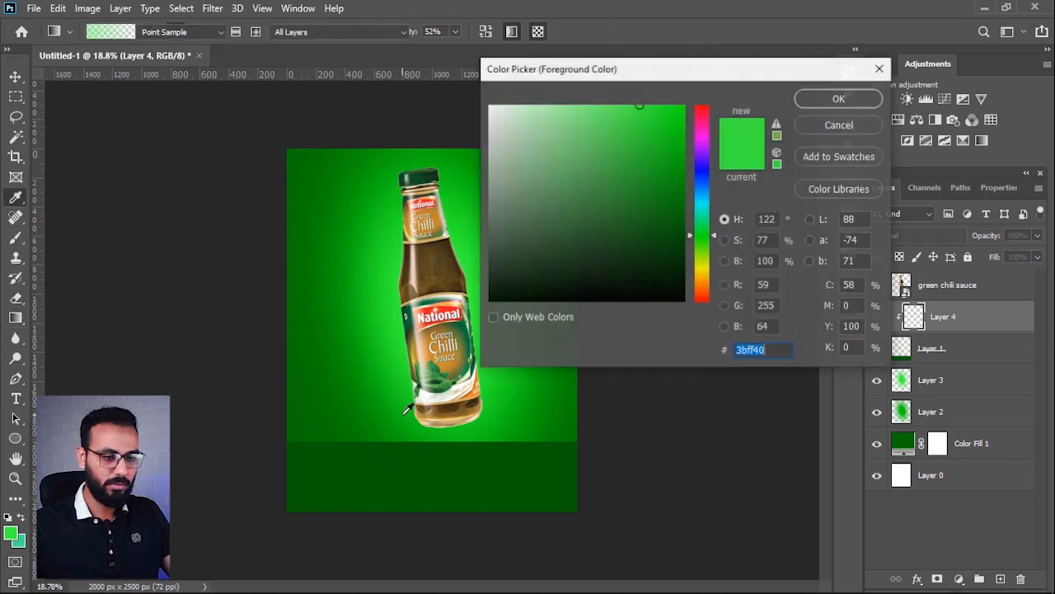
{"action": "left_click", "coordinate": [421, 488]}
{"action": "left_click_drag", "start_coordinate": [681, 246], "coordinate": [687, 279]}
{"action": "left_click", "coordinate": [835, 101]}
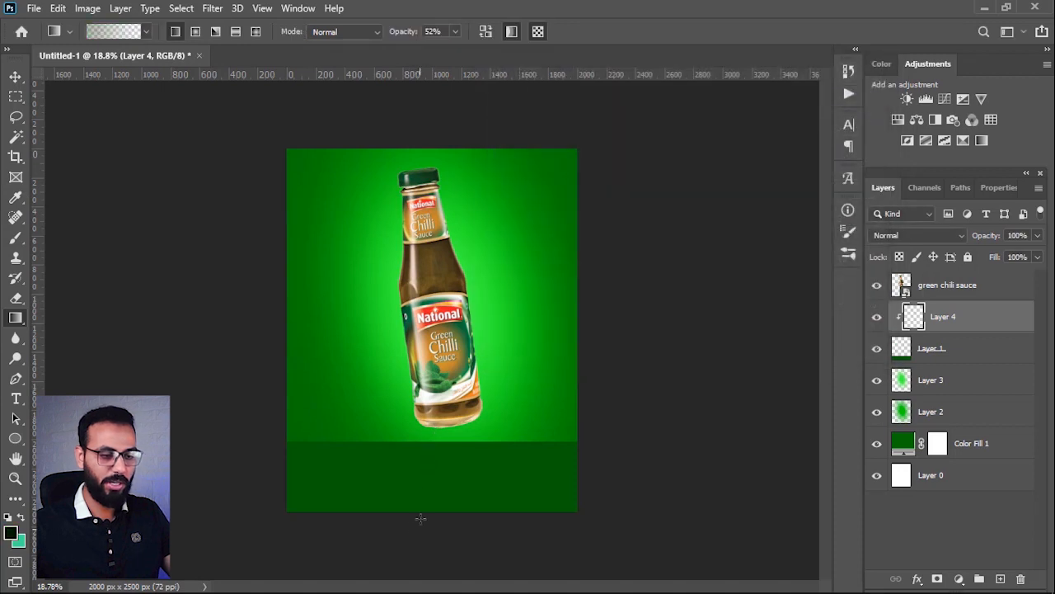
{"action": "left_click_drag", "start_coordinate": [420, 518], "coordinate": [419, 467]}
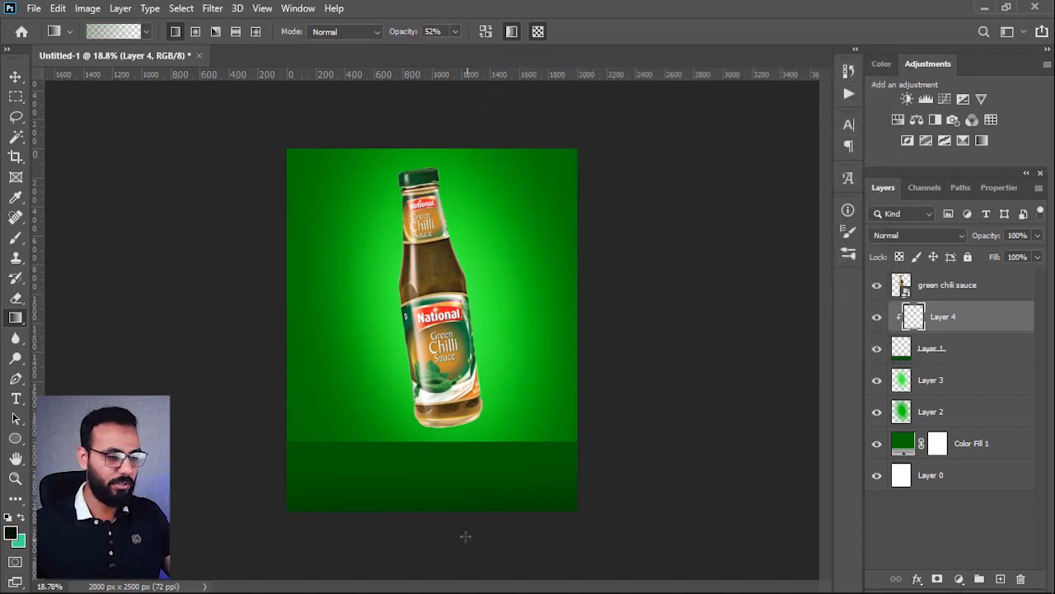
{"action": "key", "text": "ctrl+z"}
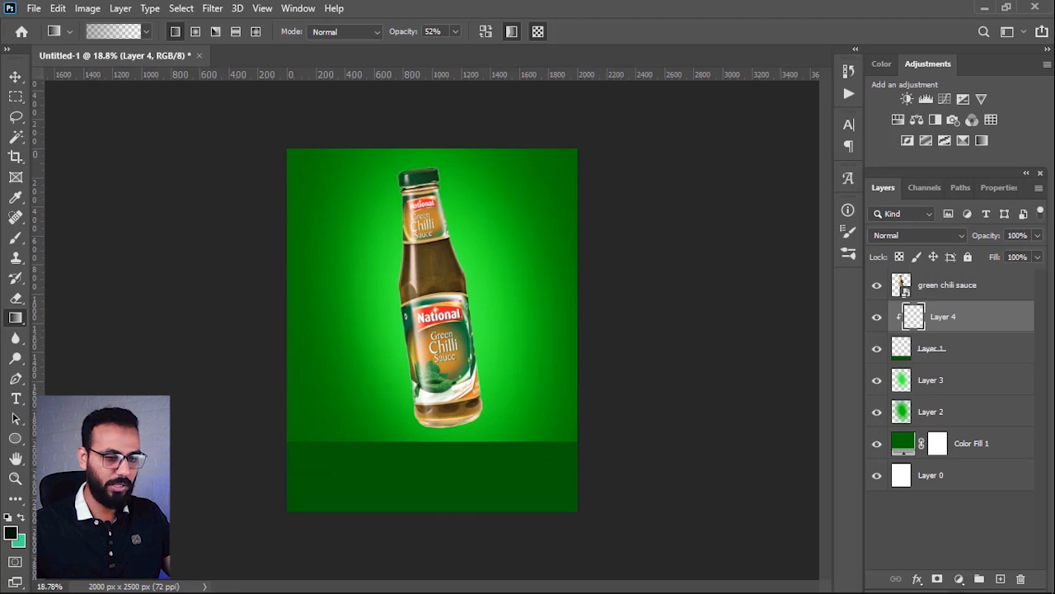
Step: Darken the foreground colour to near-black for the strip's gradient
{"action": "left_click", "coordinate": [11, 532]}
{"action": "left_click_drag", "start_coordinate": [674, 273], "coordinate": [683, 295]}
{"action": "left_click", "coordinate": [858, 100]}
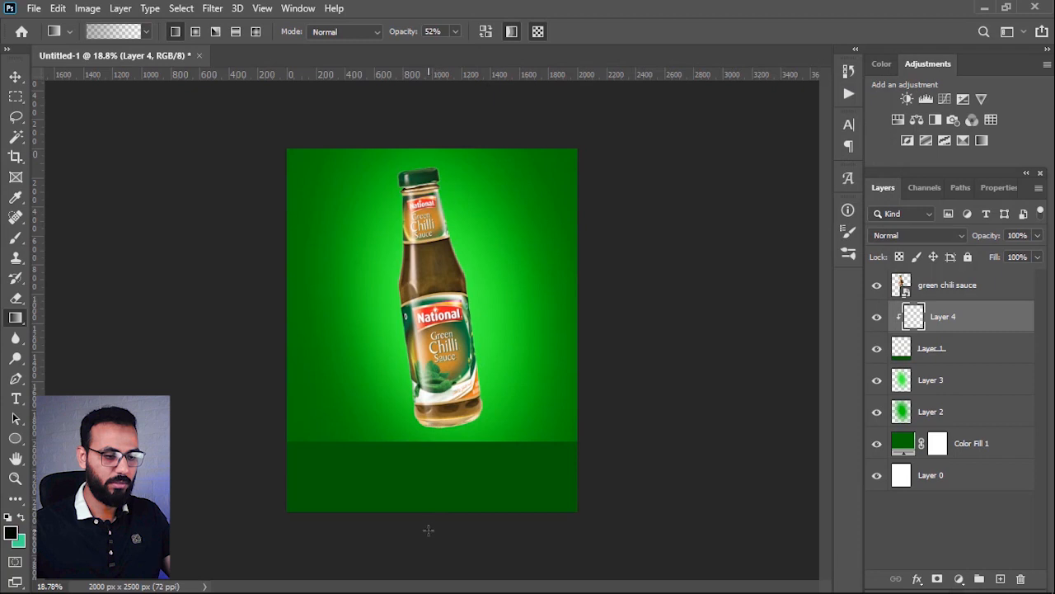
Step: Undo a trial gradient at 52% opacity and shade the strip's lower edge with a near-black gradient at 73% opacity
{"action": "left_click_drag", "start_coordinate": [426, 473], "coordinate": [427, 478]}
{"action": "key", "text": "ctrl+z"}
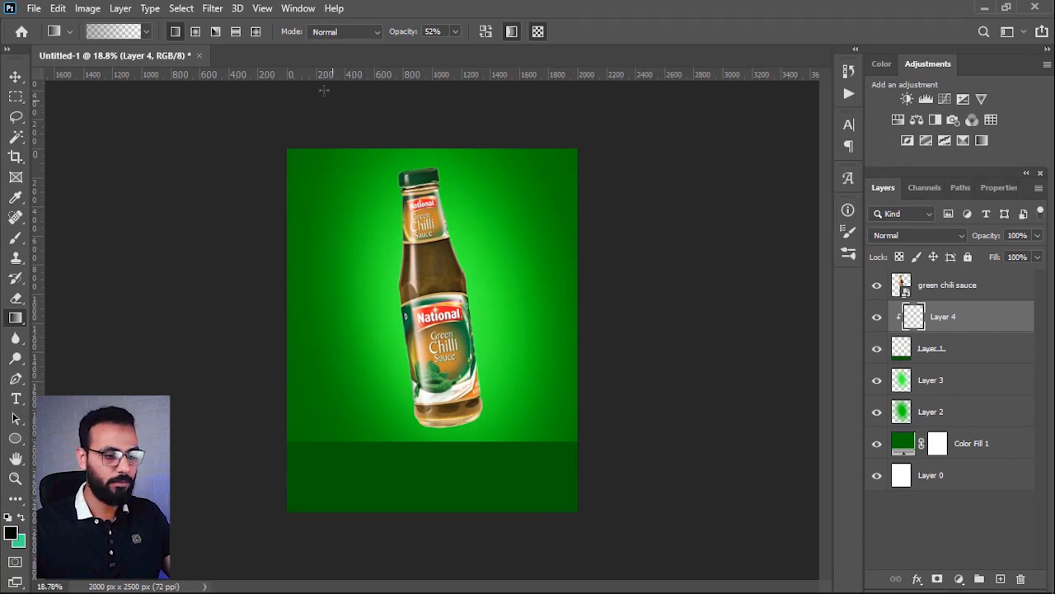
{"action": "left_click_drag", "start_coordinate": [394, 31], "coordinate": [412, 32]}
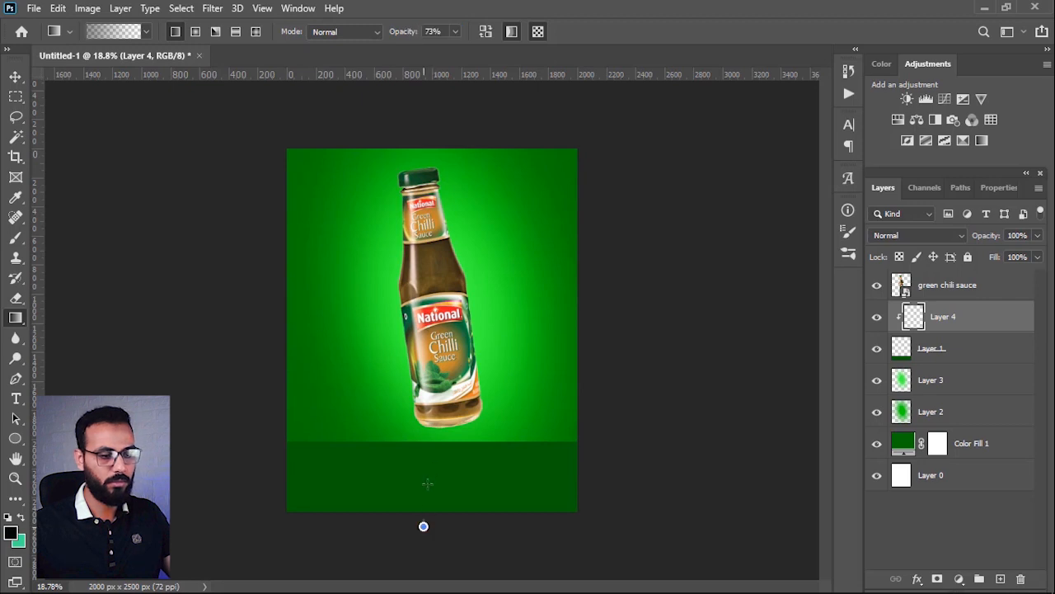
{"action": "mouse_move", "coordinate": [427, 484]}
{"action": "left_mouse_down"}
{"action": "mouse_move", "coordinate": [424, 467]}
{"action": "mouse_move", "coordinate": [433, 494]}
{"action": "left_mouse_up"}
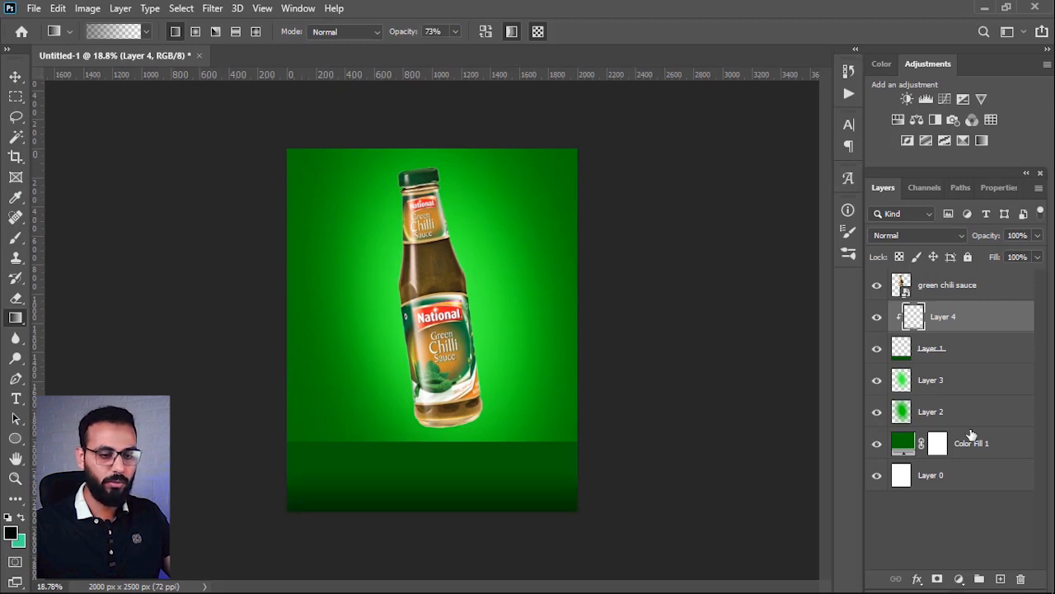
Step: Add another layer clipped to the strip and set the Gradient tool's foreground colour to bright green 00ff05
{"action": "left_click", "coordinate": [1000, 579]}
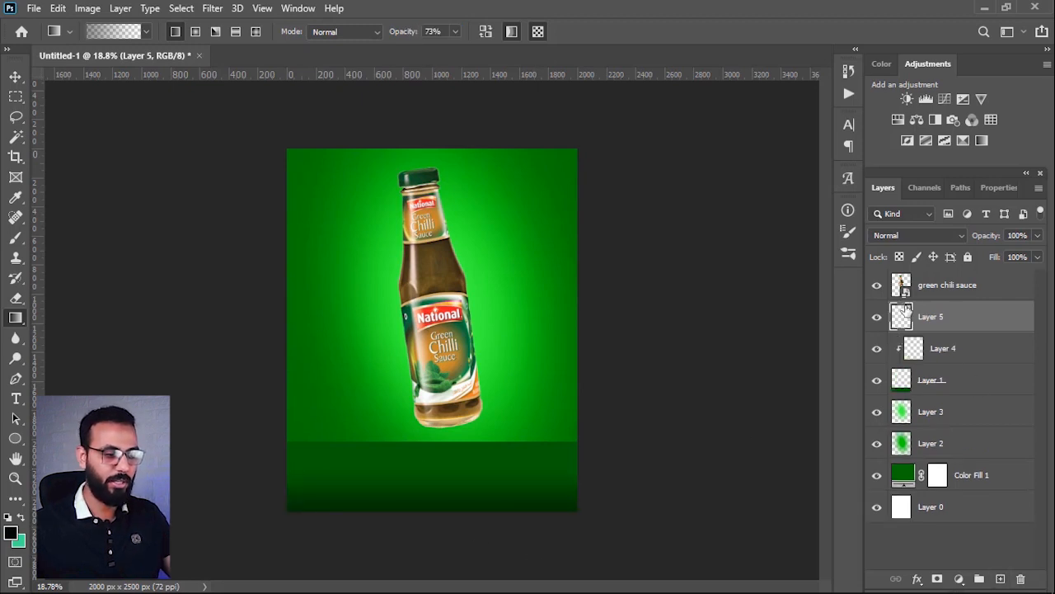
{"action": "left_click", "coordinate": [946, 329], "text": "alt"}
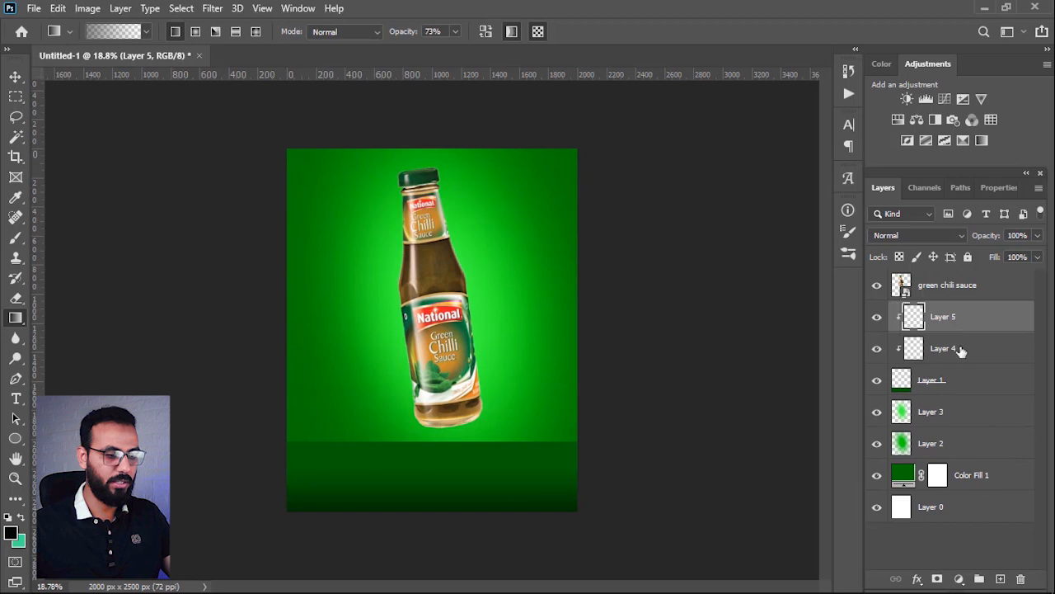
{"action": "left_click", "coordinate": [12, 532]}
{"action": "left_click", "coordinate": [347, 456]}
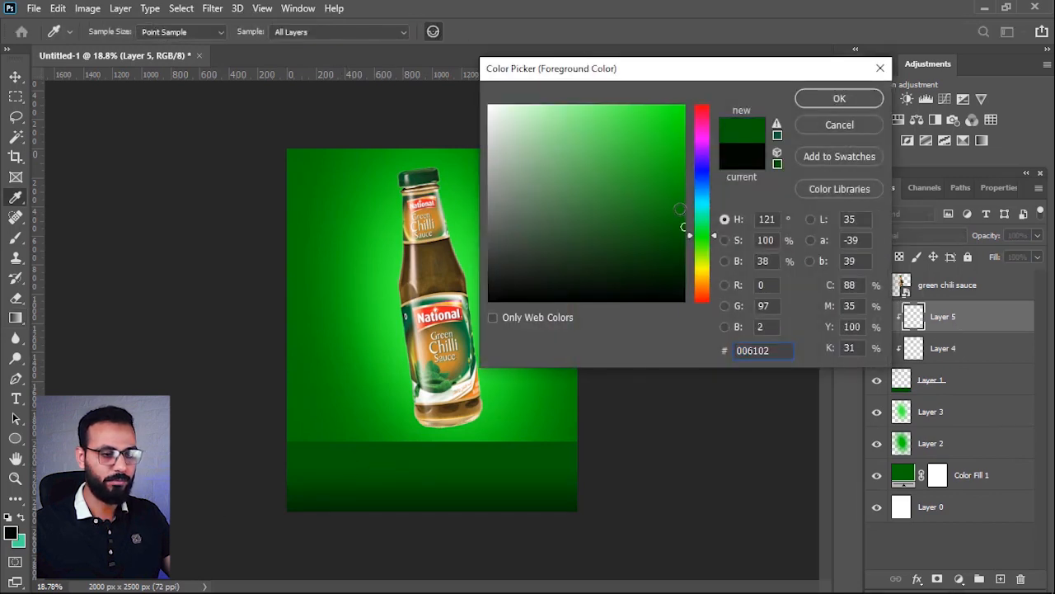
{"action": "left_click_drag", "start_coordinate": [679, 208], "coordinate": [684, 105]}
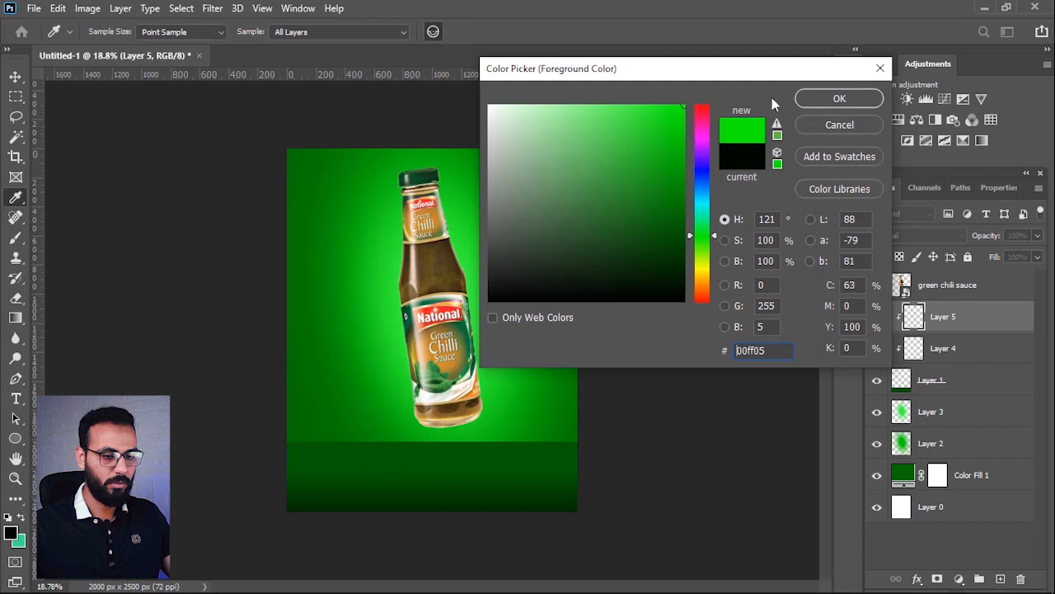
{"action": "key", "text": "Return"}
{"action": "key", "text": "g"}
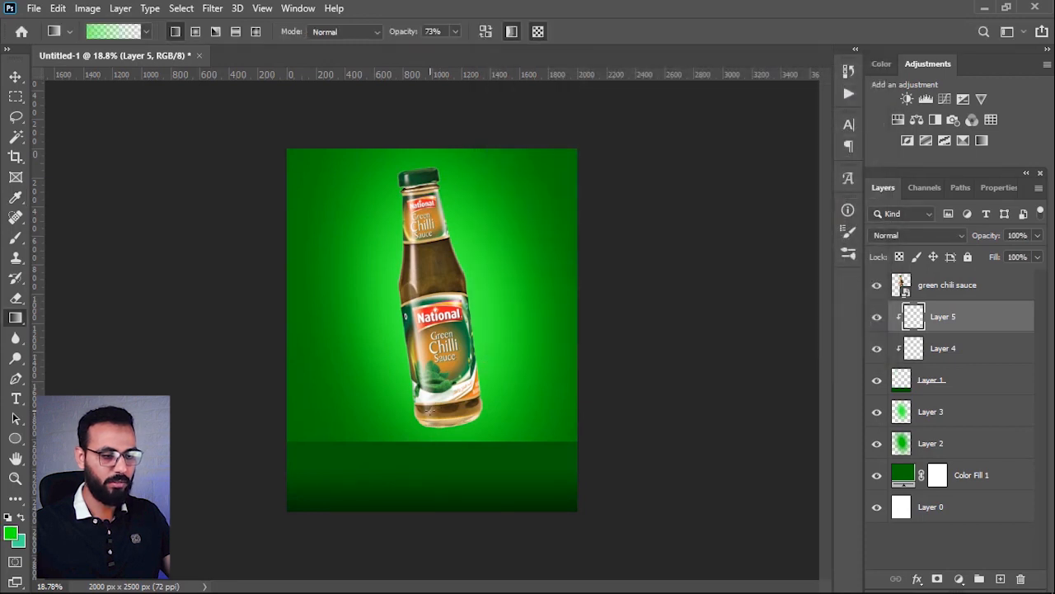
Step: Undo a trial gradient and light the strip's upper edge with a bright green gradient at 73% opacity
{"action": "left_click_drag", "start_coordinate": [426, 478], "coordinate": [462, 572]}
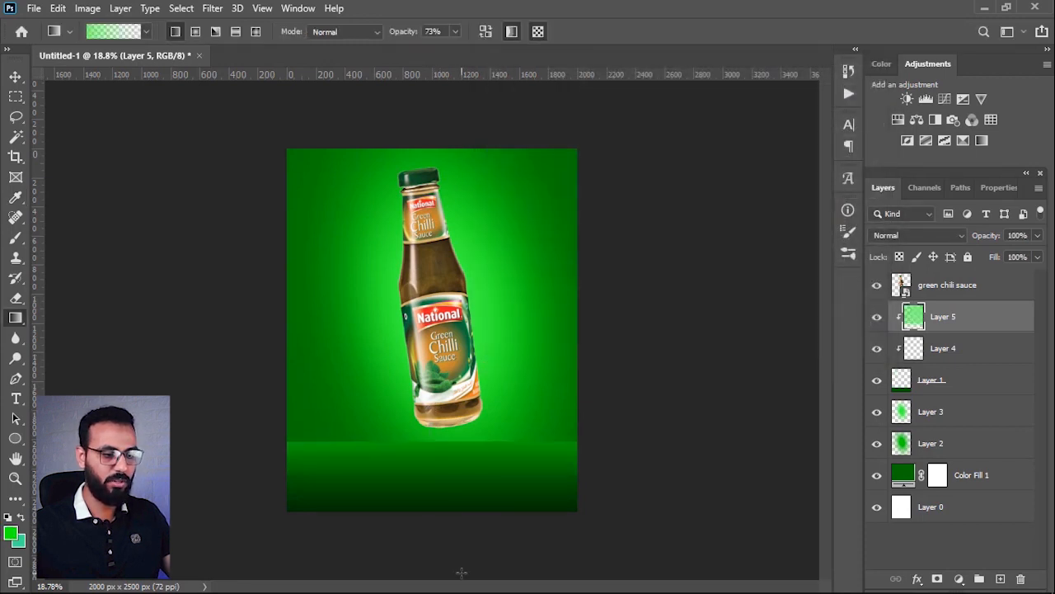
{"action": "key", "text": "ctrl+z"}
{"action": "left_click_drag", "start_coordinate": [435, 451], "coordinate": [580, 478]}
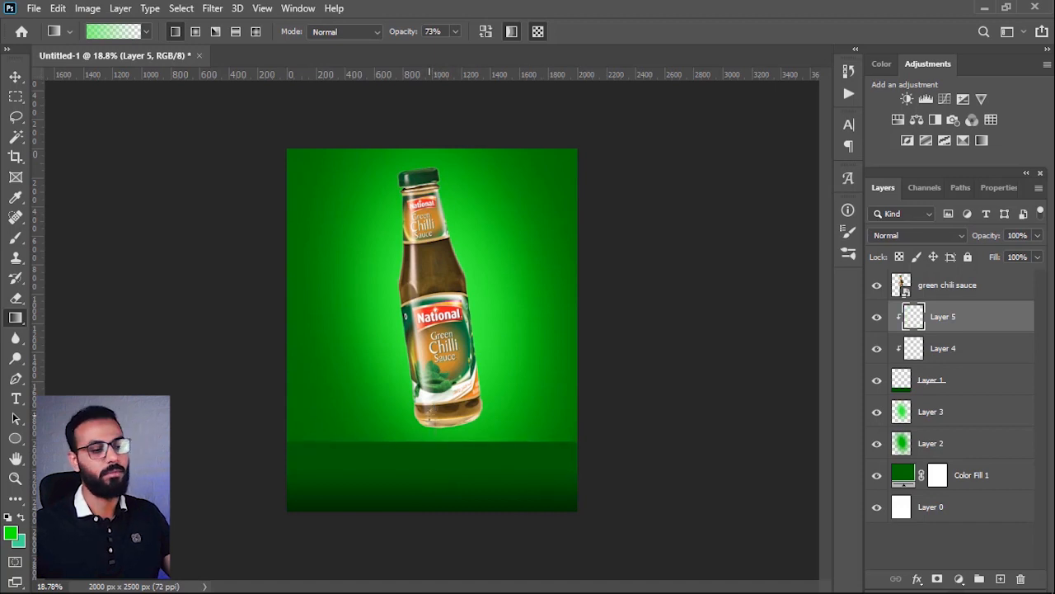
{"action": "left_click_drag", "start_coordinate": [431, 460], "coordinate": [431, 460]}
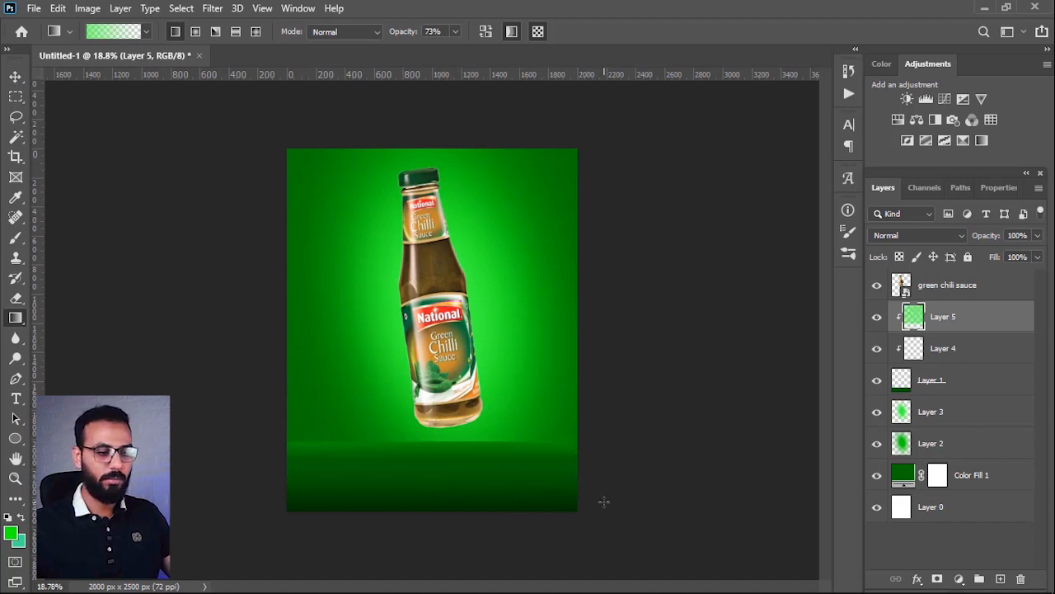
Step: Soften the strip's edge by applying a Gaussian Blur with a 12.5-pixel radius to Layer 1
{"action": "left_click", "coordinate": [957, 384]}
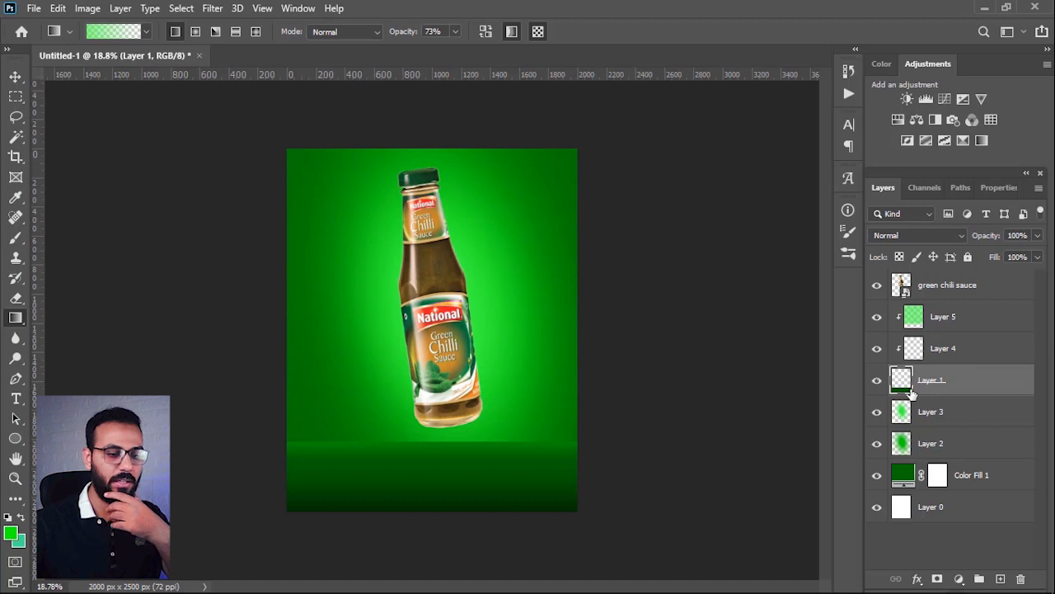
{"action": "left_click", "coordinate": [877, 381]}
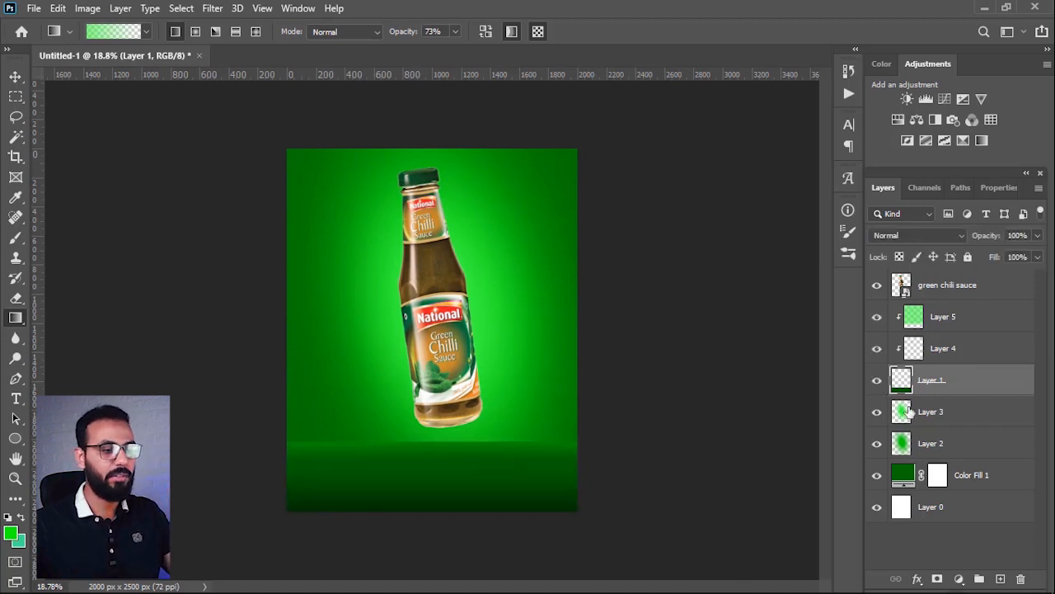
{"action": "left_click", "coordinate": [213, 9]}
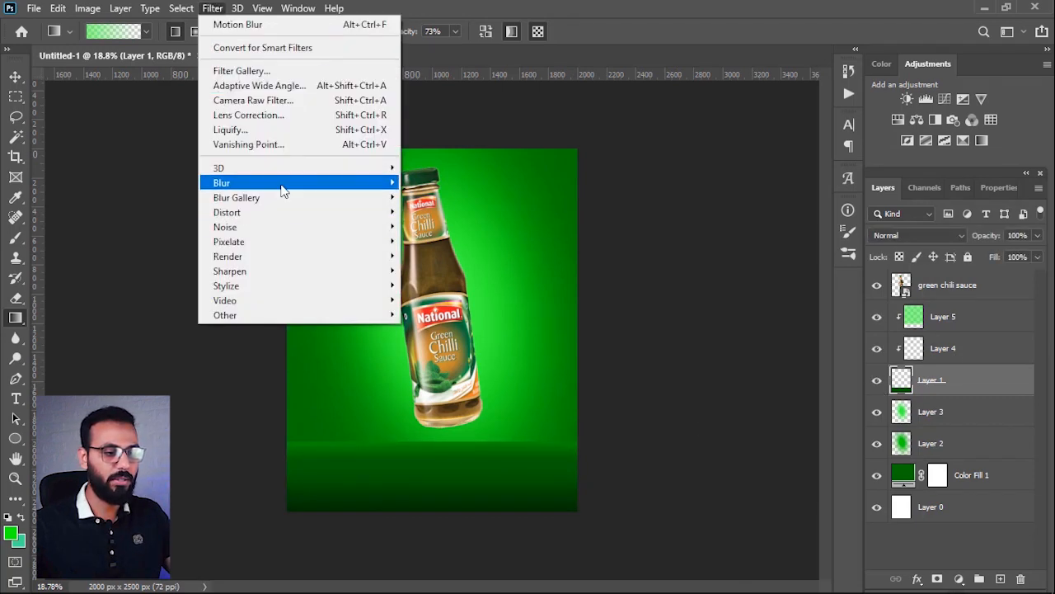
{"action": "mouse_move", "coordinate": [329, 182]}
{"action": "left_click", "coordinate": [466, 240]}
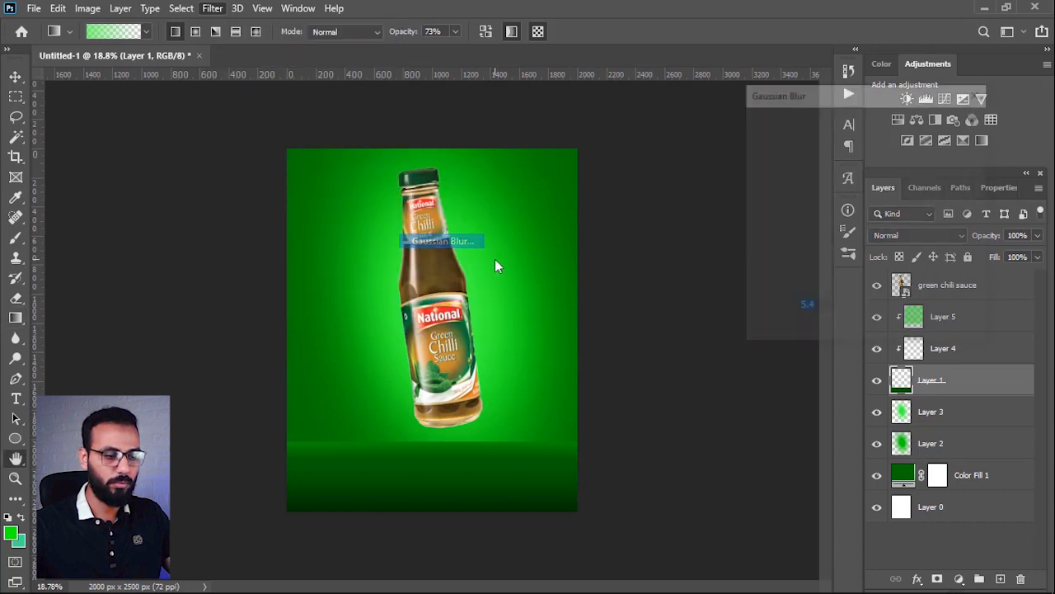
{"action": "left_click_drag", "start_coordinate": [786, 327], "coordinate": [822, 329]}
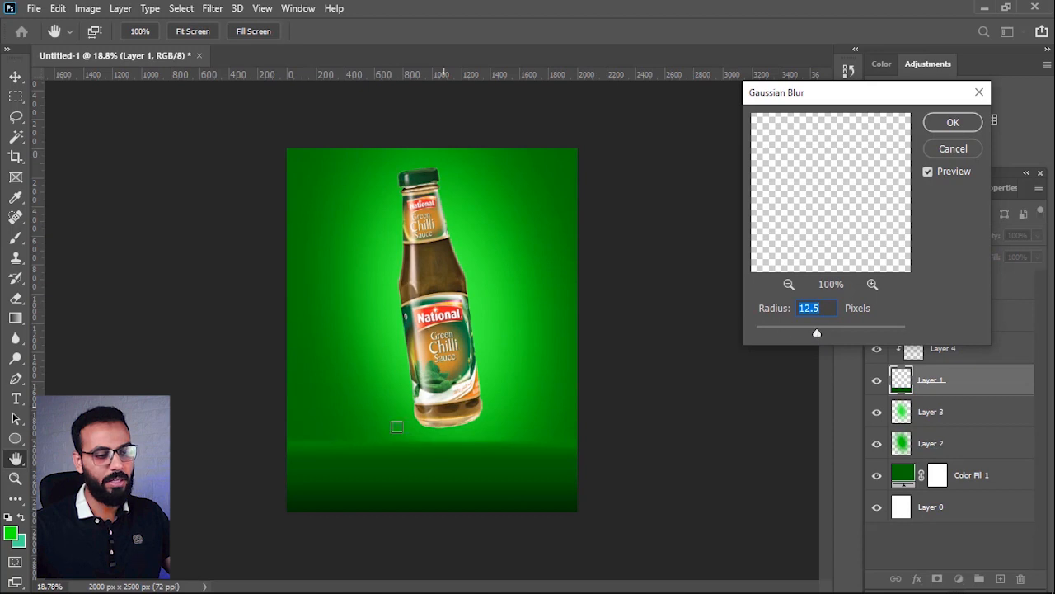
{"action": "left_click", "coordinate": [979, 127]}
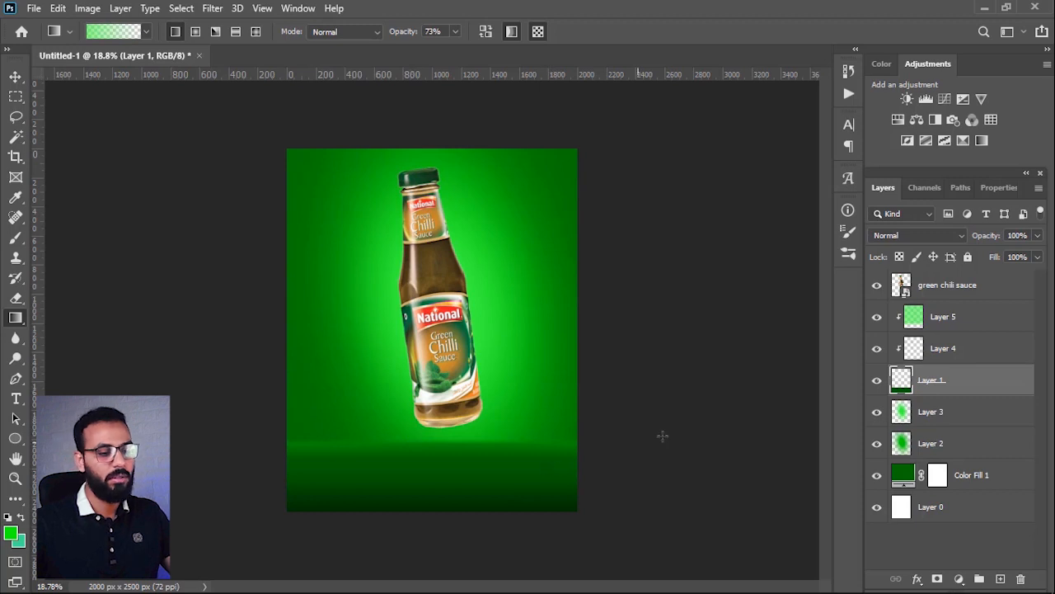
Step: Add a layer above the strip's gradient layers and flatten the Soft Round brush tip into a thin, near-horizontal ellipse at -178°
{"action": "scroll", "coordinate": [672, 377], "scroll_direction": "down", "scroll_amount": 3}
{"action": "scroll", "coordinate": [351, 440], "scroll_direction": "up", "scroll_amount": 4}
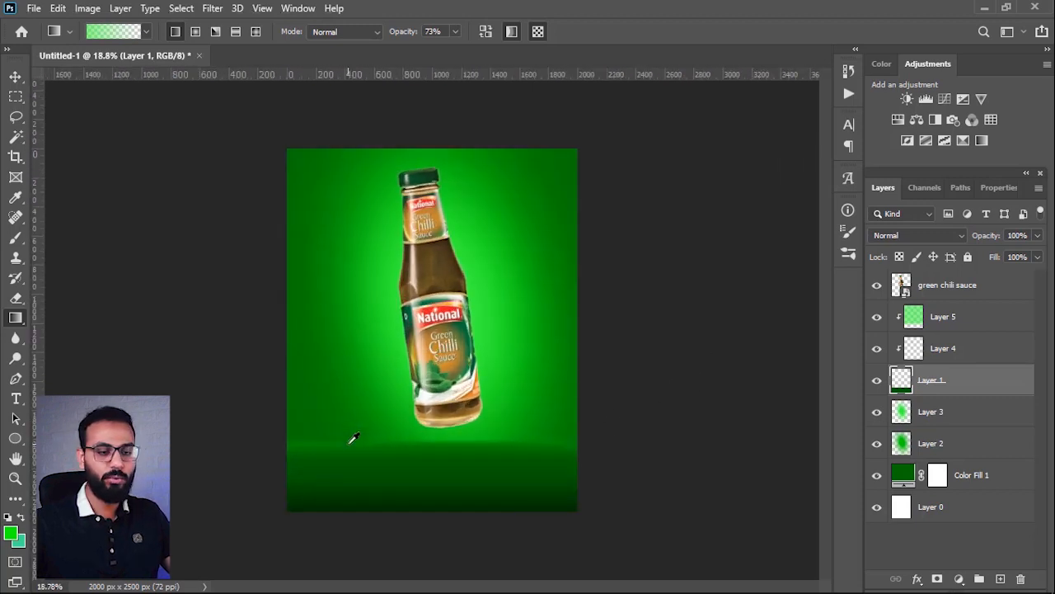
{"action": "scroll", "coordinate": [420, 471], "scroll_direction": "down", "scroll_amount": 1}
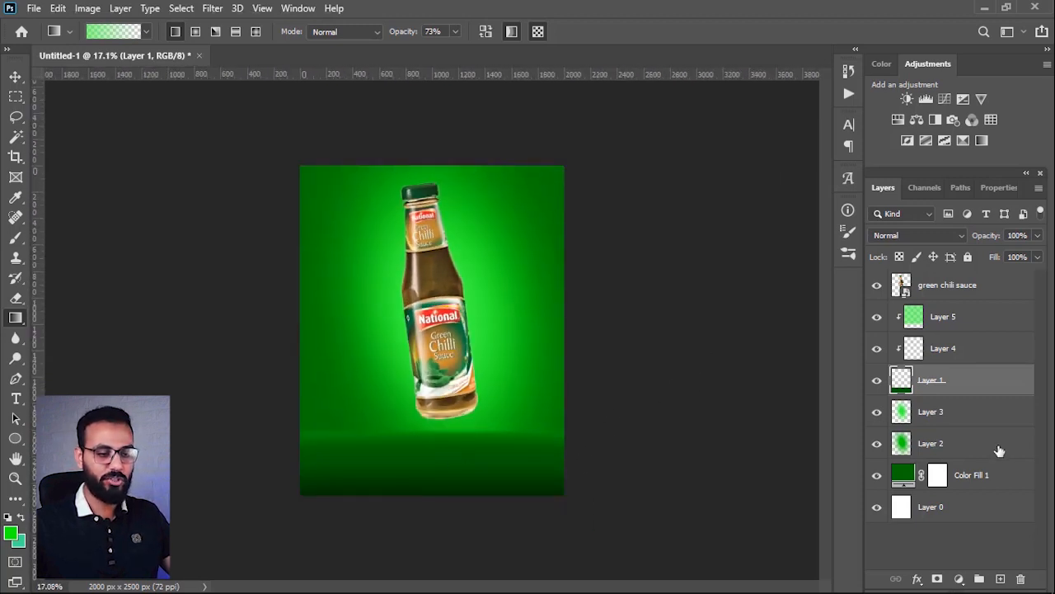
{"action": "left_click", "coordinate": [937, 317]}
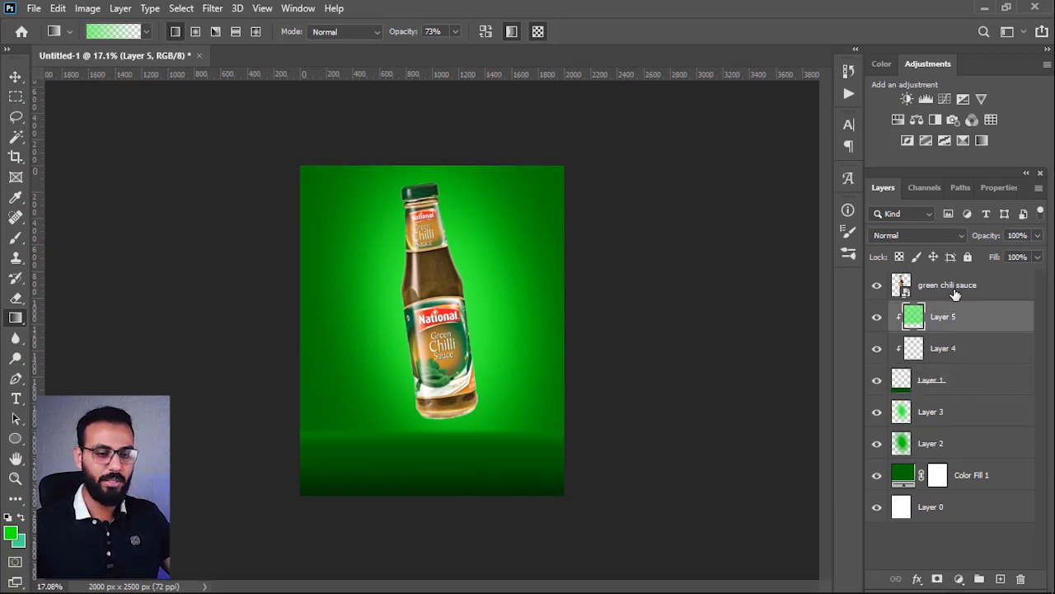
{"action": "left_click", "coordinate": [1001, 579]}
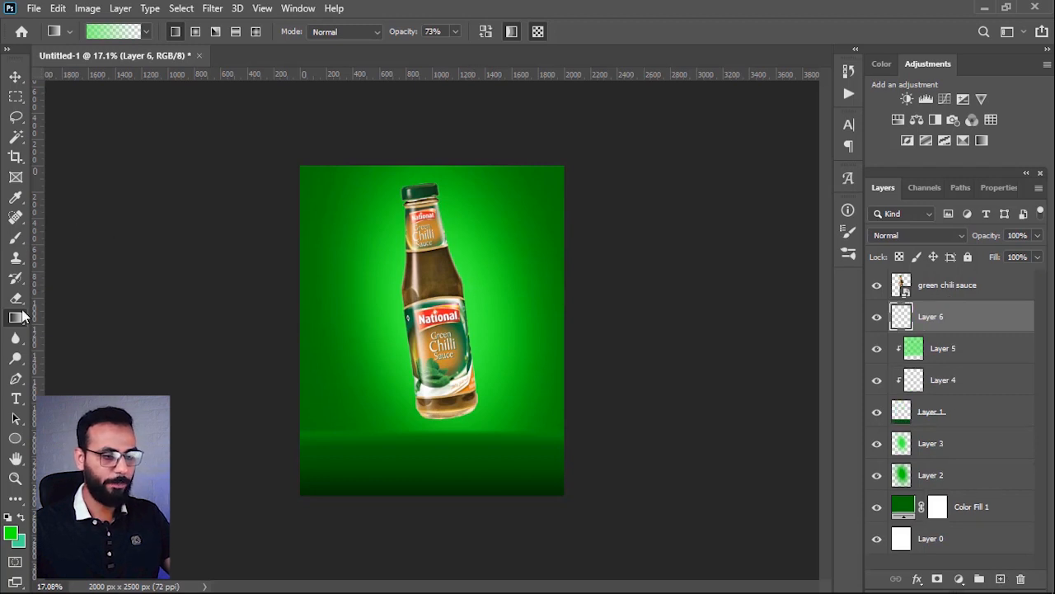
{"action": "key", "text": "b"}
{"action": "right_click", "coordinate": [446, 330]}
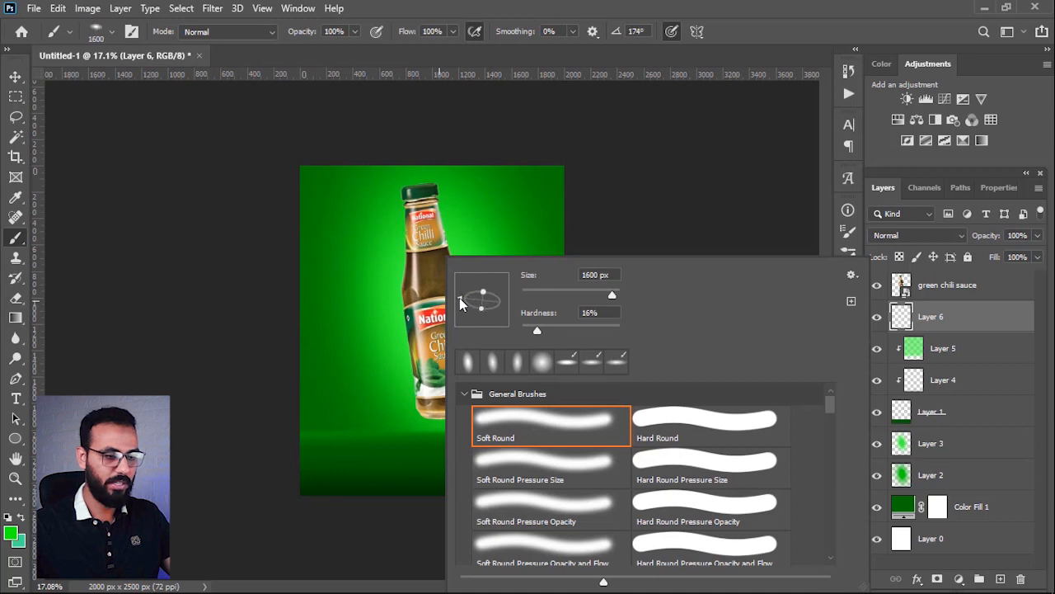
{"action": "key", "text": "Return"}
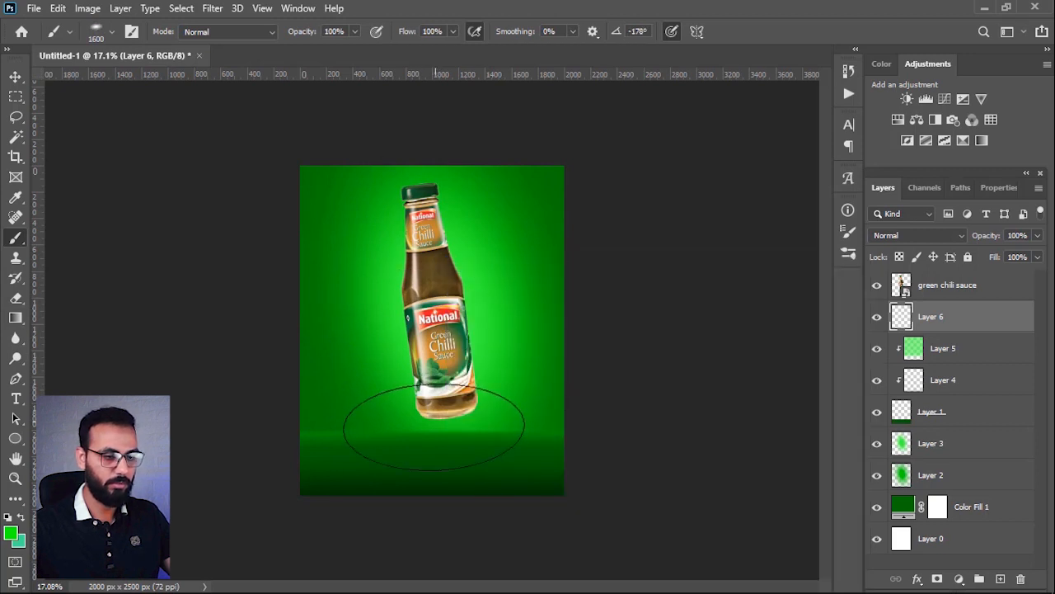
{"action": "right_click", "coordinate": [449, 443]}
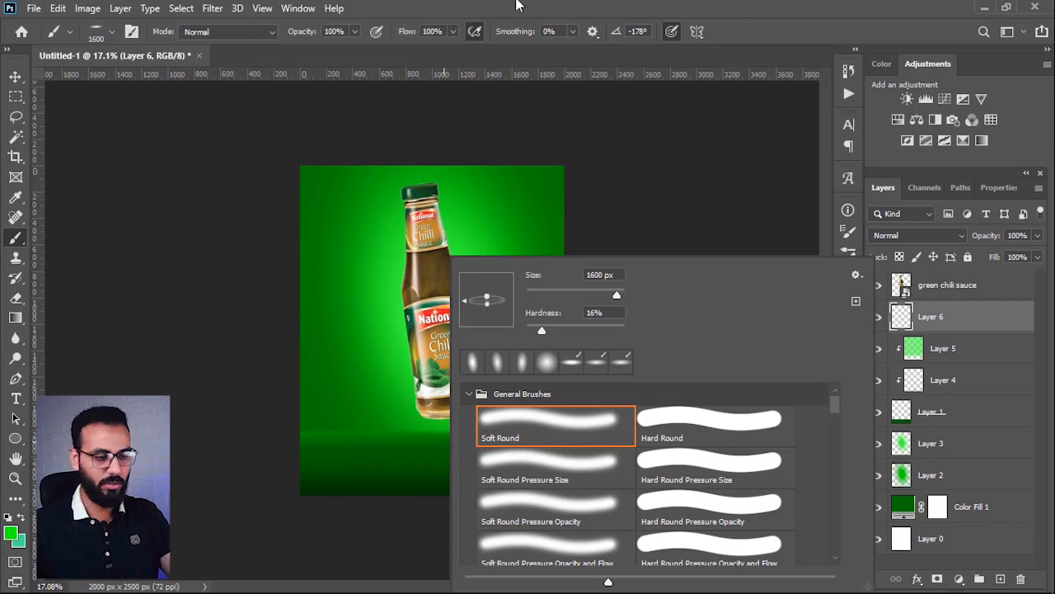
{"action": "key", "text": "Return"}
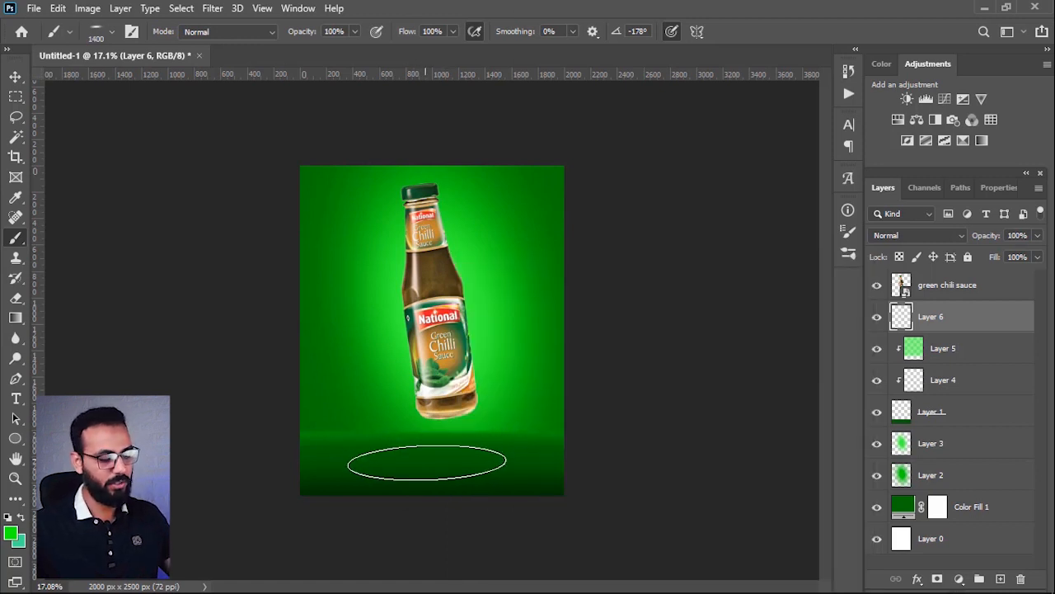
Step: Undo a trial bright green dab and paint a soft black elliptical shadow beneath the bottle with a 1000 px brush
{"action": "left_click", "coordinate": [435, 458]}
{"action": "key", "text": "bracketleft"}
{"action": "key", "text": "bracketleft"}
{"action": "key", "text": "bracketleft"}
{"action": "key", "text": "bracketleft"}
{"action": "key", "text": "bracketleft"}
{"action": "key", "text": "bracketleft"}
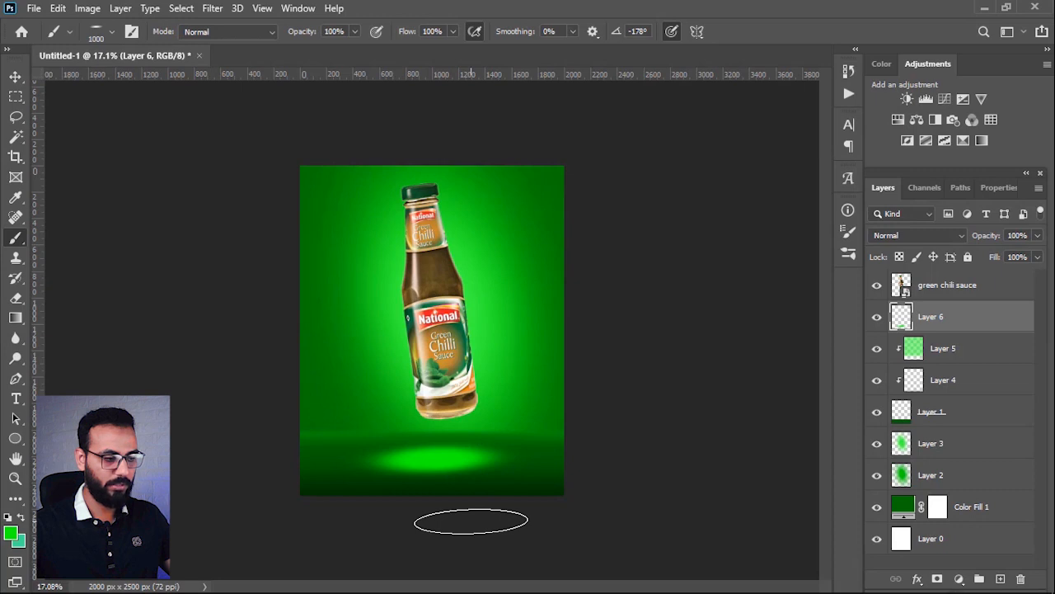
{"action": "key", "text": "ctrl+z"}
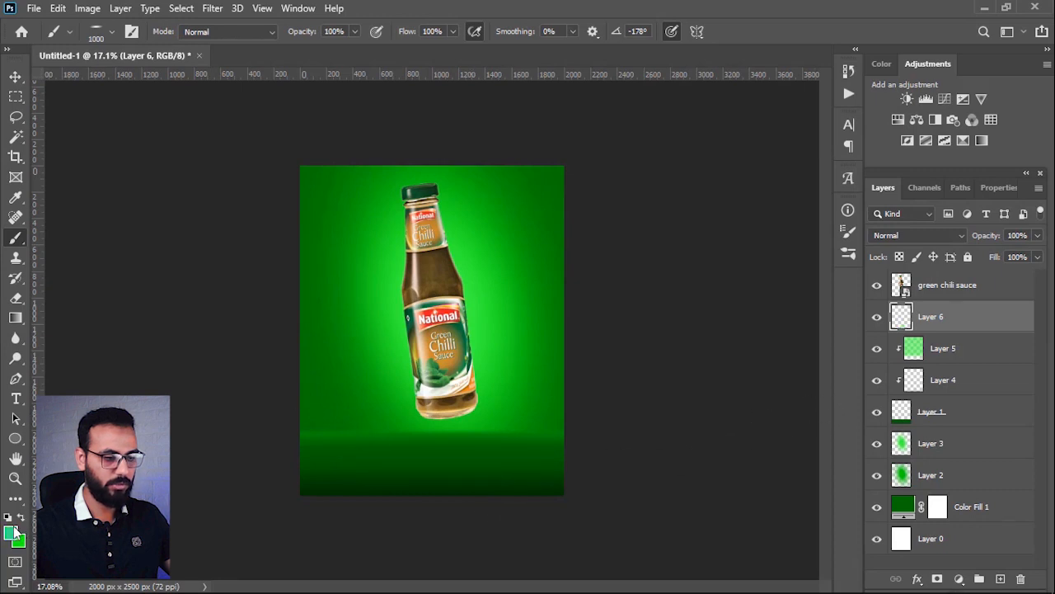
{"action": "left_click", "coordinate": [435, 459]}
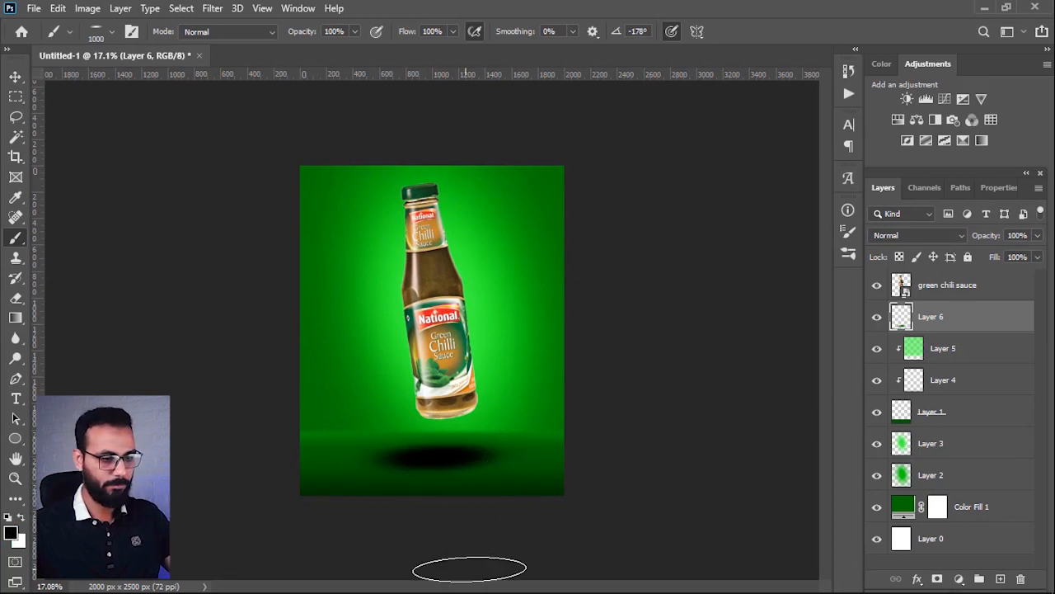
Step: Move the black shadow to X 1091.5 px, Y 2242 px and lower its layer opacity to 52%
{"action": "key", "text": "ctrl+t"}
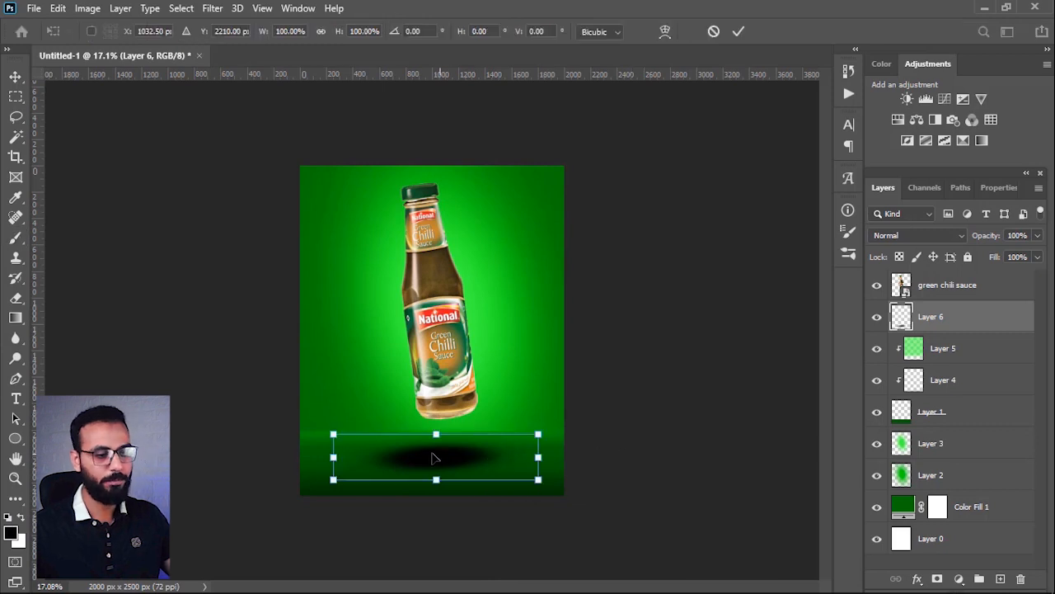
{"action": "left_click_drag", "start_coordinate": [439, 455], "coordinate": [441, 460]}
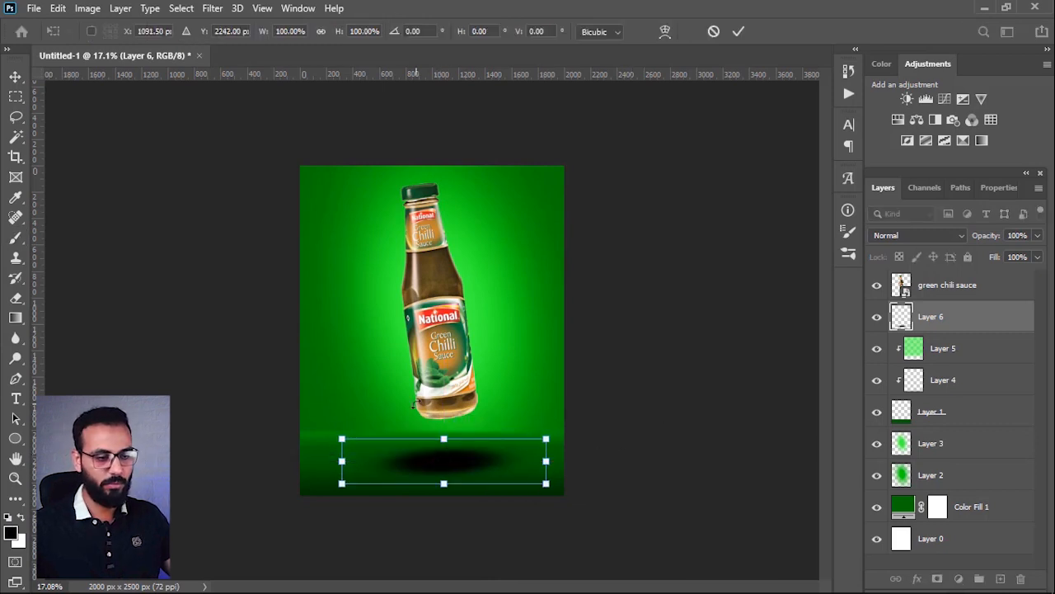
{"action": "key", "text": "Return"}
{"action": "key", "text": "b"}
{"action": "left_click_drag", "start_coordinate": [976, 238], "coordinate": [966, 241]}
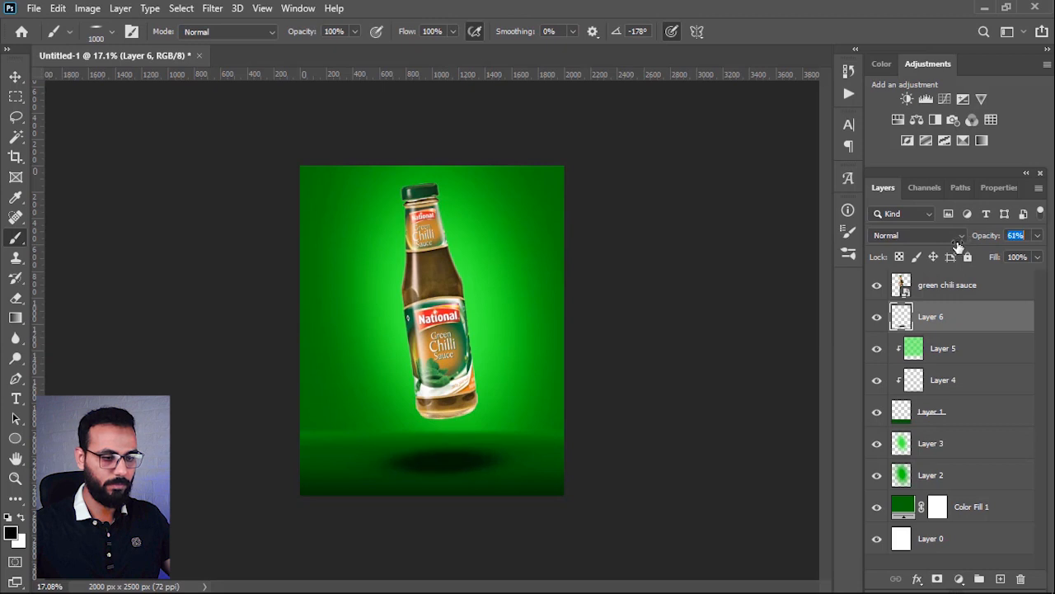
{"action": "left_click_drag", "start_coordinate": [955, 246], "coordinate": [952, 246]}
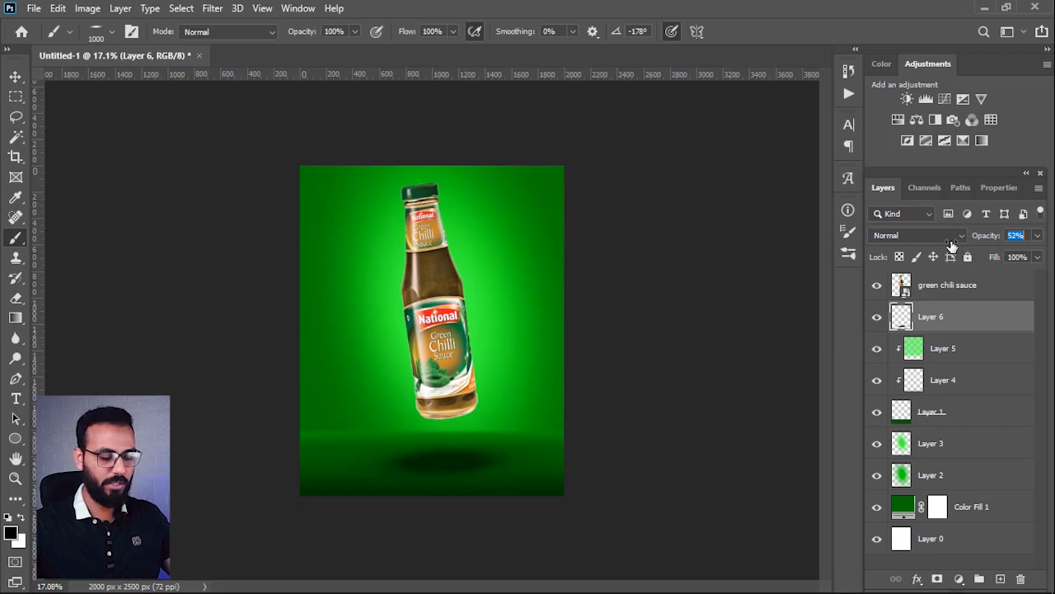
Step: Add a layer, paint a smaller black core inside the shadow with 300 and 500 px brushes, and set its opacity to 79%
{"action": "left_click", "coordinate": [1000, 579]}
{"action": "key", "text": "bracketleft"}
{"action": "key", "text": "bracketleft"}
{"action": "key", "text": "bracketleft"}
{"action": "key", "text": "bracketleft"}
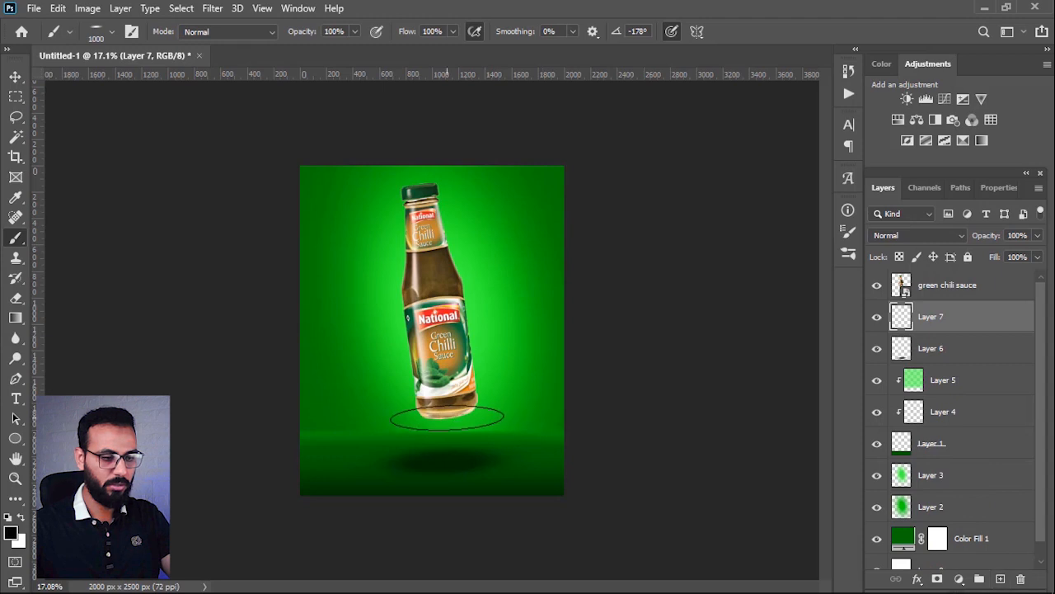
{"action": "key", "text": "bracketleft"}
{"action": "key", "text": "bracketleft"}
{"action": "key", "text": "bracketleft"}
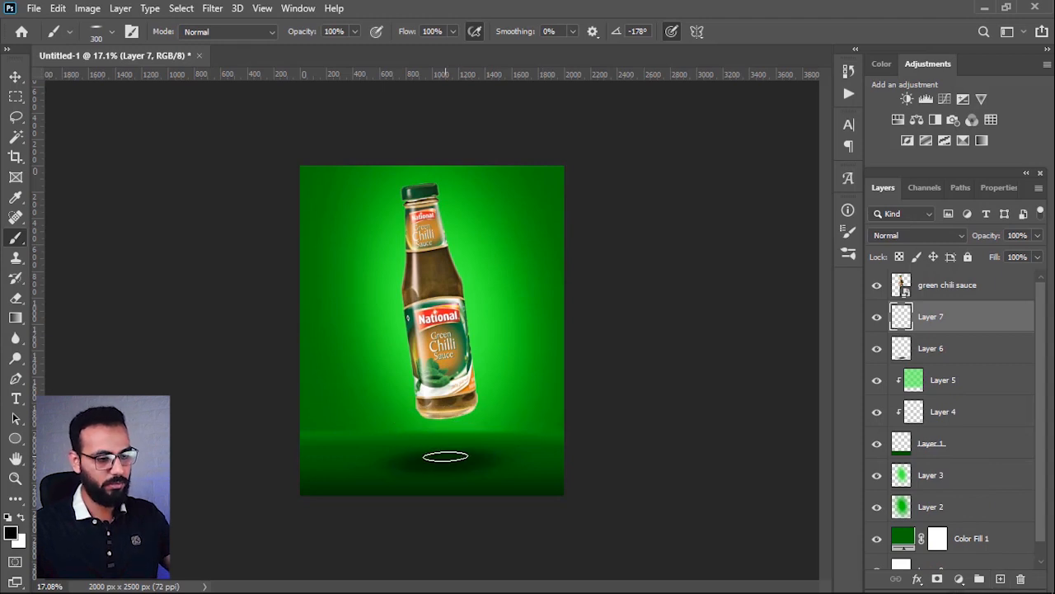
{"action": "left_click", "coordinate": [445, 456]}
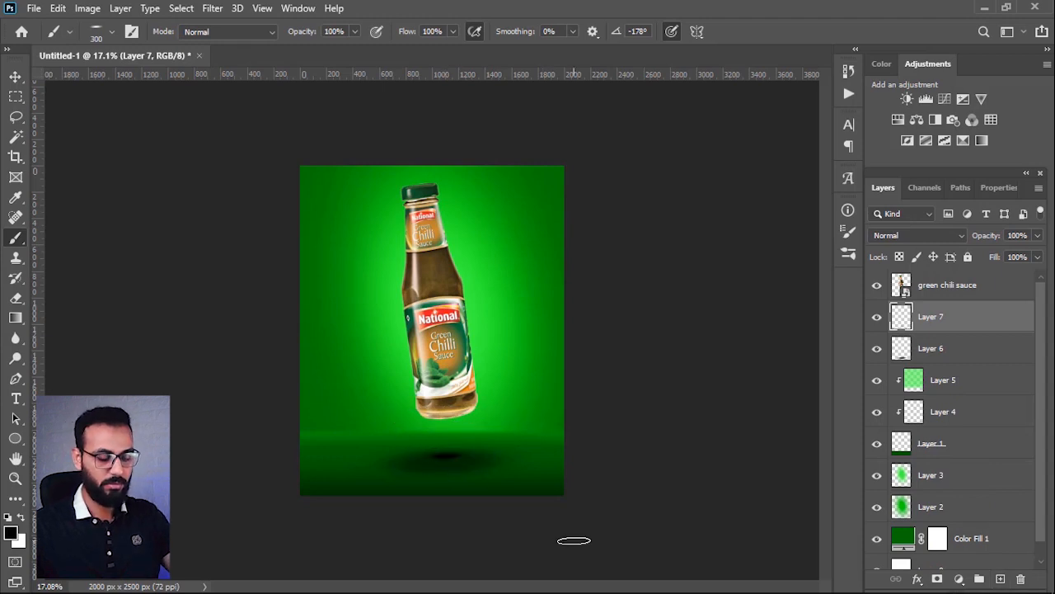
{"action": "key", "text": "bracketright"}
{"action": "key", "text": "bracketright"}
{"action": "left_click", "coordinate": [443, 460]}
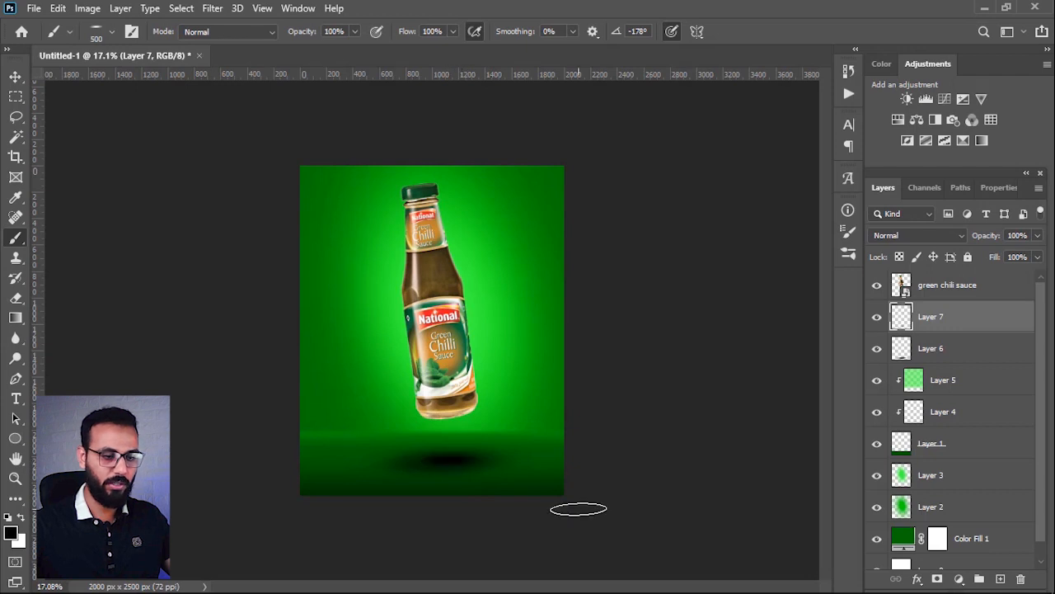
{"action": "left_click_drag", "start_coordinate": [980, 238], "coordinate": [964, 238]}
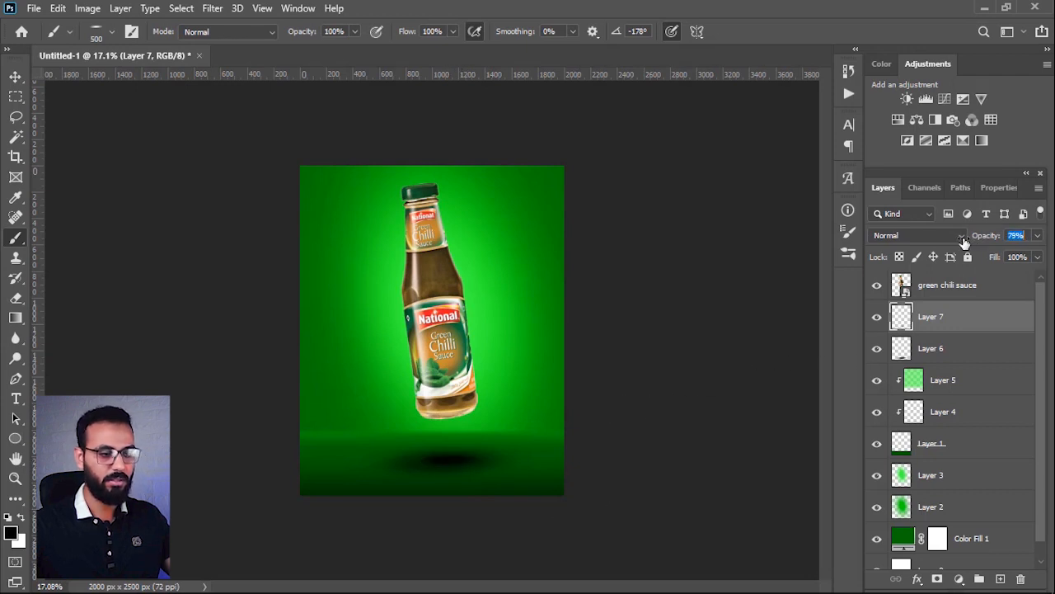
{"action": "left_click", "coordinate": [965, 237]}
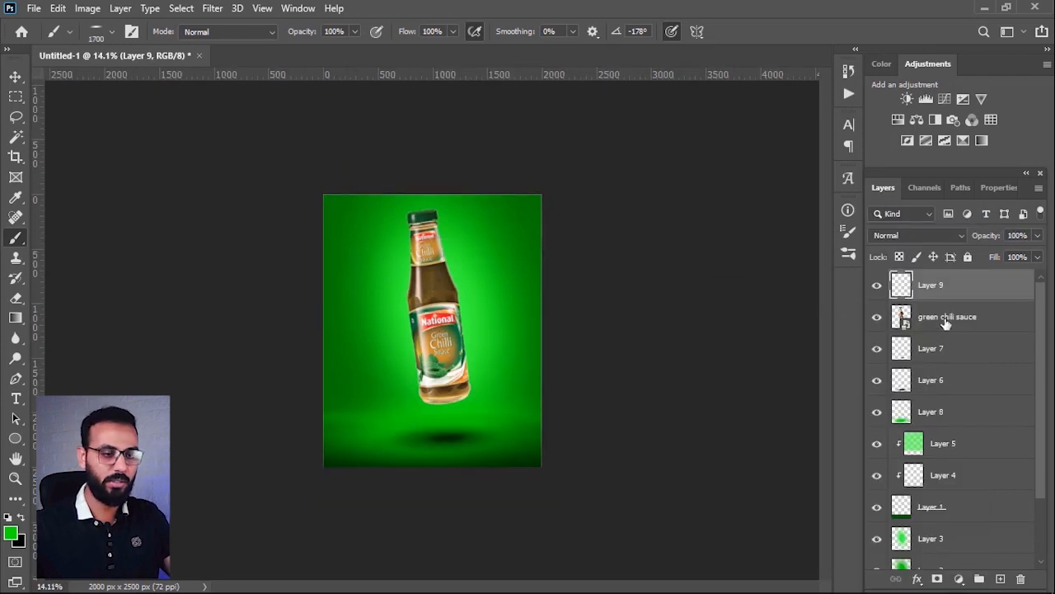
Step: Place the green chilli image from the file folder into the poster above the bottle layer
{"action": "scroll", "coordinate": [945, 322], "scroll_direction": "down", "scroll_amount": 1}
{"action": "left_click", "coordinate": [984, 7]}
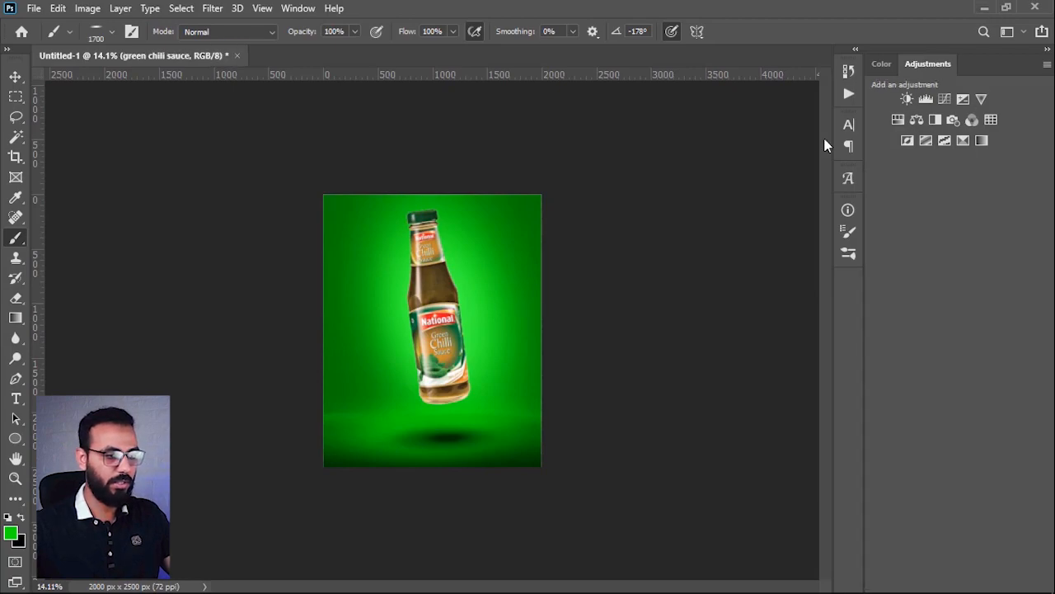
{"action": "left_click_drag", "start_coordinate": [216, 202], "coordinate": [484, 301]}
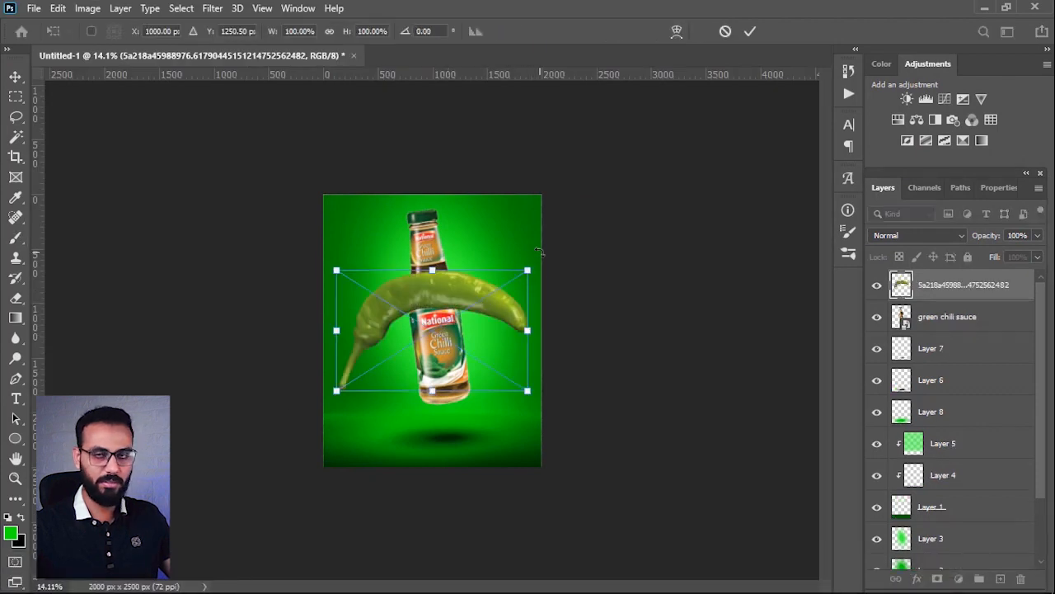
Step: Scale and rotate the placed chilli and position it cropped off in the poster's upper-right corner
{"action": "left_click_drag", "start_coordinate": [541, 255], "coordinate": [425, 439]}
{"action": "left_click_drag", "start_coordinate": [539, 295], "coordinate": [515, 245]}
{"action": "left_click_drag", "start_coordinate": [478, 338], "coordinate": [586, 319]}
{"action": "left_click_drag", "start_coordinate": [495, 260], "coordinate": [595, 256]}
{"action": "left_click_drag", "start_coordinate": [531, 207], "coordinate": [513, 218]}
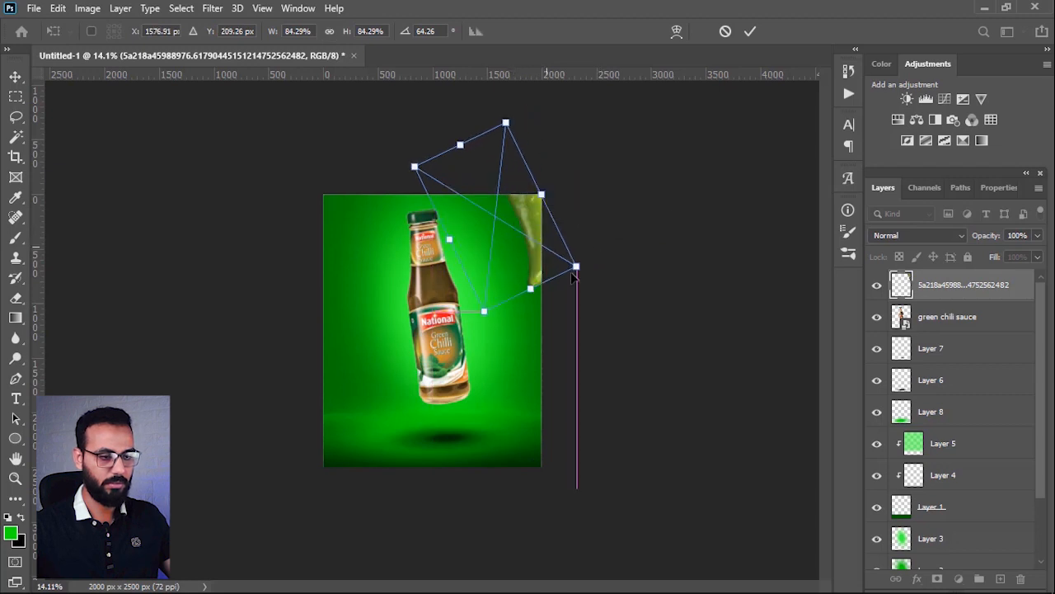
{"action": "left_click_drag", "start_coordinate": [592, 279], "coordinate": [607, 256]}
{"action": "mouse_move", "coordinate": [530, 233]}
{"action": "left_mouse_down"}
{"action": "mouse_move", "coordinate": [530, 252]}
{"action": "mouse_move", "coordinate": [536, 235]}
{"action": "left_mouse_up"}
{"action": "key", "text": "b"}
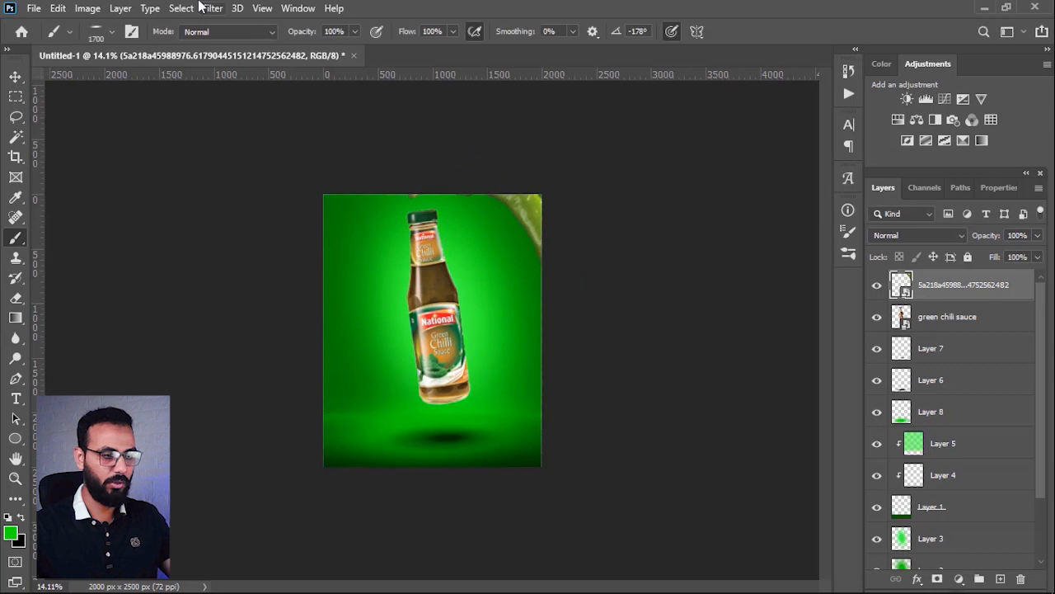
Step: Apply a Motion Blur at a 90° angle and 92 px distance to the green chilli in the poster's upper-right corner
{"action": "left_click", "coordinate": [204, 9]}
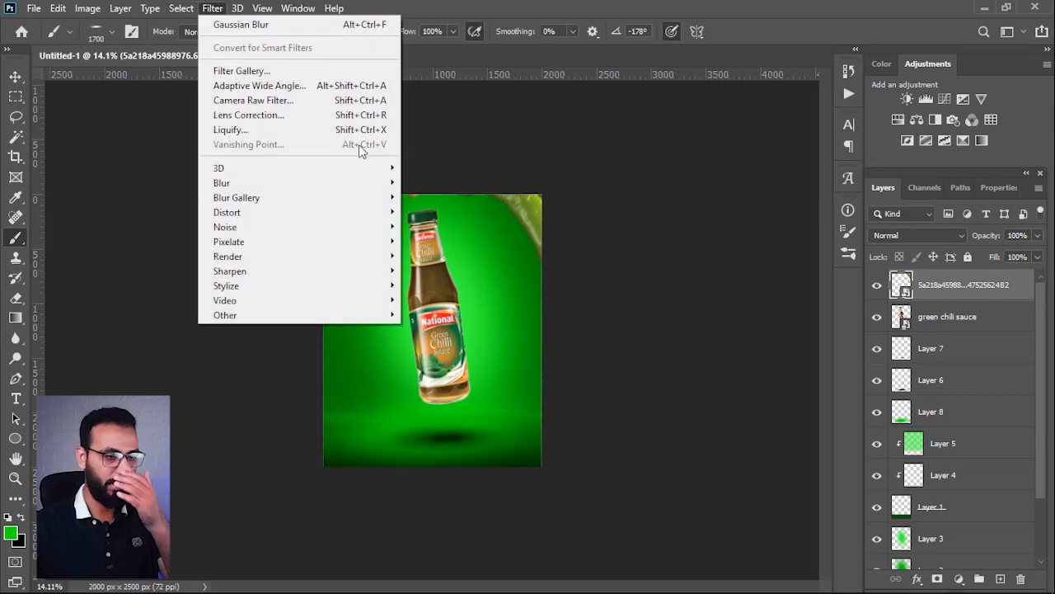
{"action": "mouse_move", "coordinate": [323, 183]}
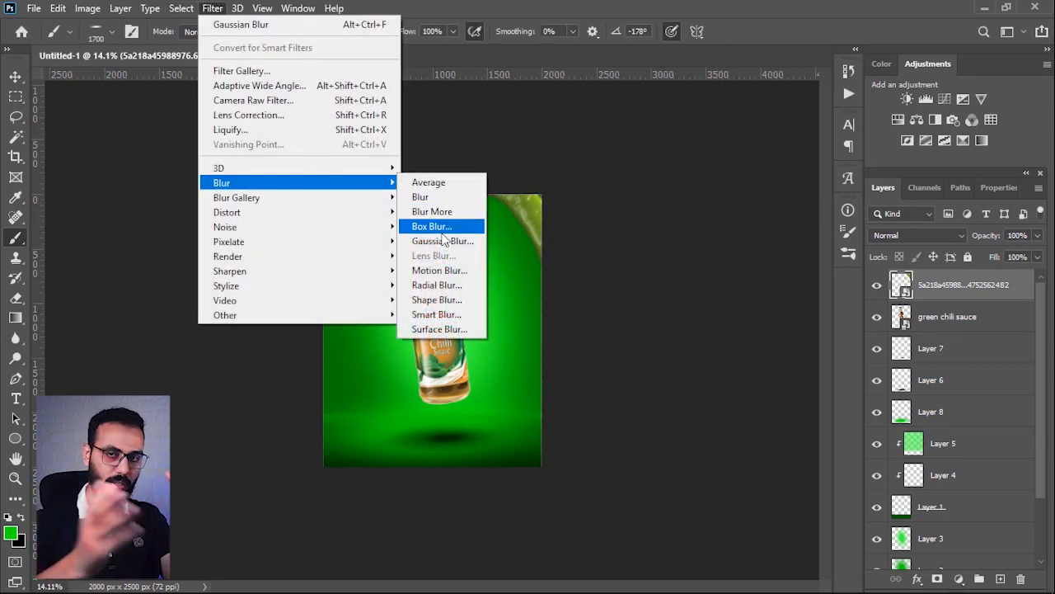
{"action": "left_click", "coordinate": [445, 269]}
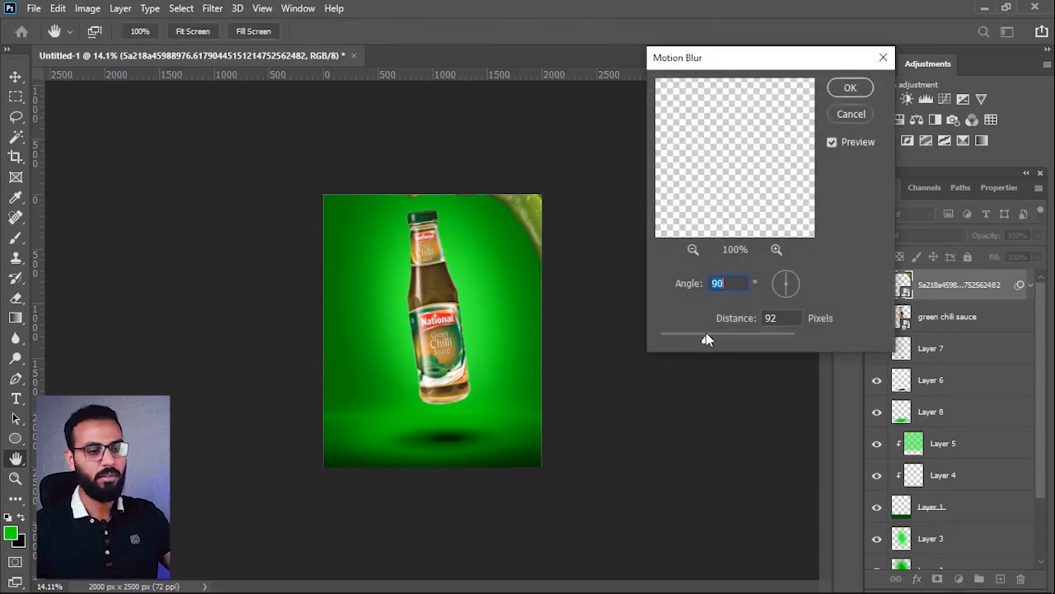
{"action": "left_click", "coordinate": [850, 87]}
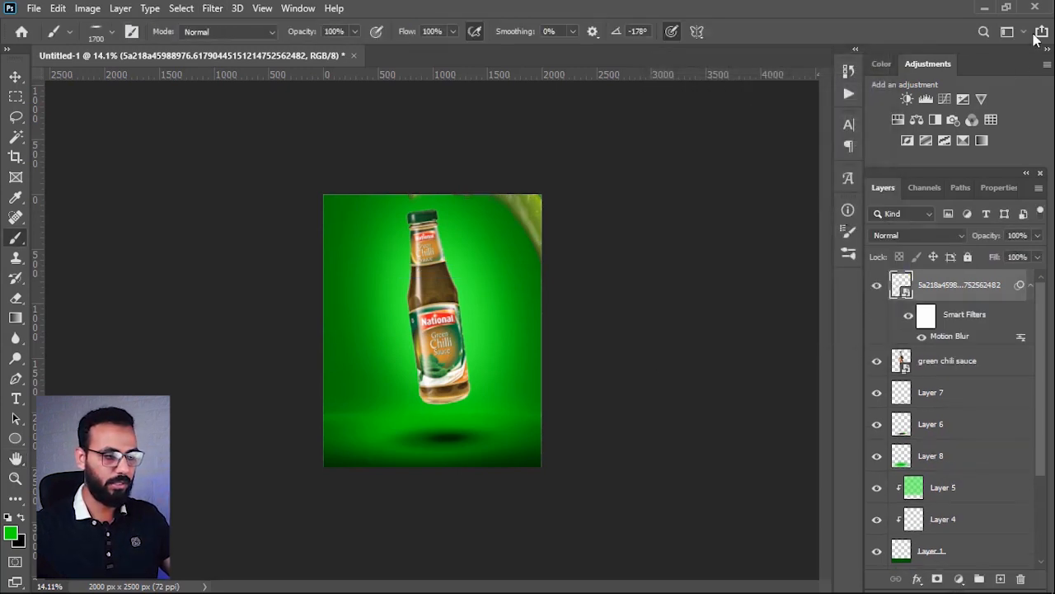
Step: Place the green chilli image whose file name ends in 481 from the file folder into the poster
{"action": "left_click", "coordinate": [986, 7]}
{"action": "left_click", "coordinate": [285, 290]}
{"action": "left_click_drag", "start_coordinate": [151, 196], "coordinate": [503, 307]}
Step: Scale and rotate the new green chilli and position it cropped off in the poster's lower-left corner
{"action": "left_click_drag", "start_coordinate": [521, 375], "coordinate": [367, 437]}
{"action": "left_click_drag", "start_coordinate": [439, 348], "coordinate": [367, 271]}
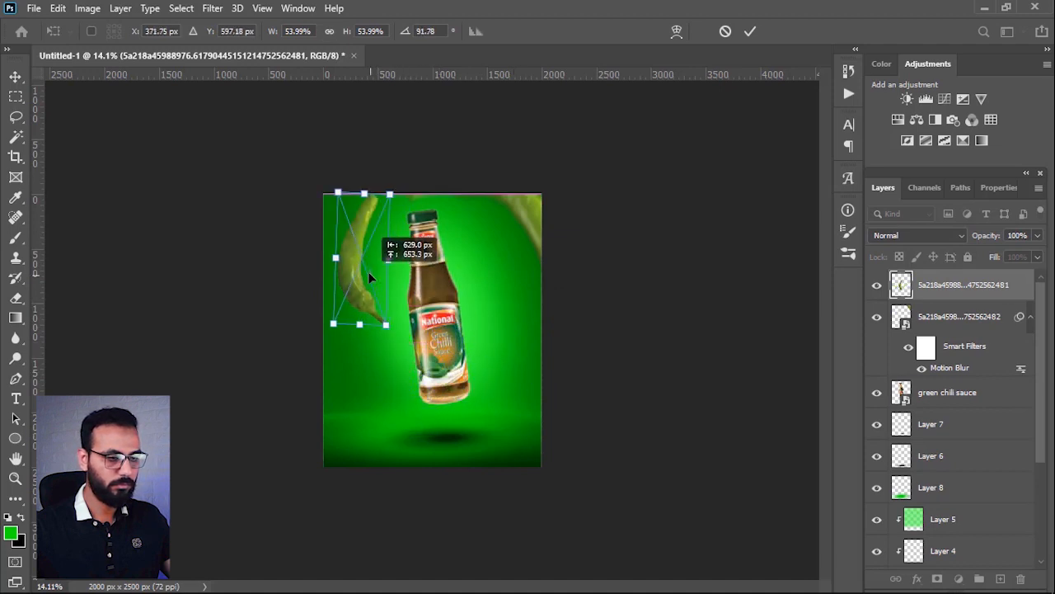
{"action": "left_click_drag", "start_coordinate": [394, 350], "coordinate": [458, 307]}
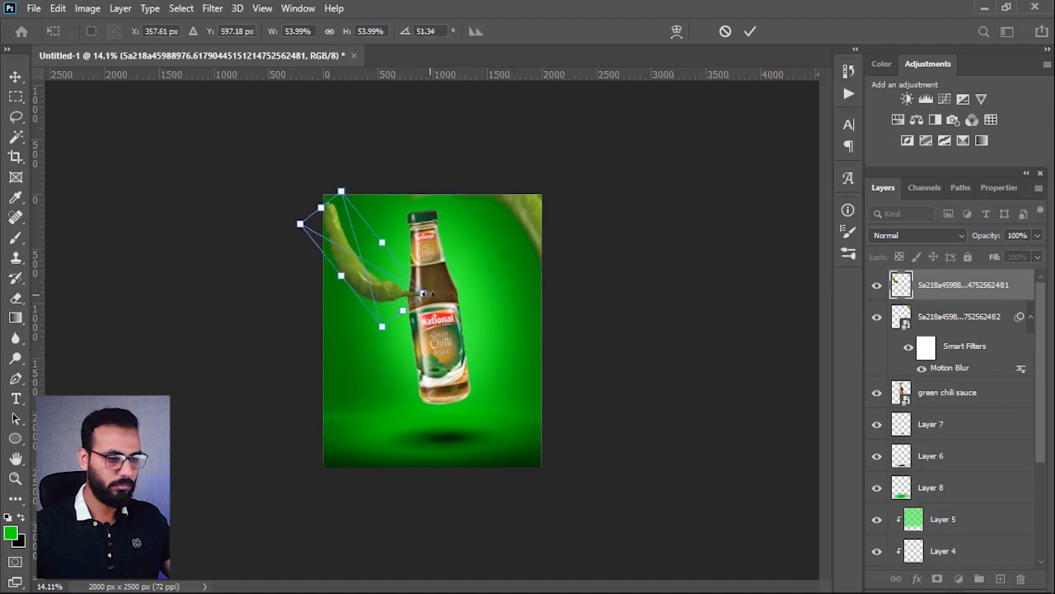
{"action": "left_click_drag", "start_coordinate": [389, 289], "coordinate": [347, 464]}
{"action": "left_click_drag", "start_coordinate": [401, 492], "coordinate": [384, 508]}
{"action": "mouse_move", "coordinate": [336, 426]}
{"action": "left_mouse_down"}
{"action": "mouse_move", "coordinate": [350, 467]}
{"action": "mouse_move", "coordinate": [343, 458]}
{"action": "mouse_move", "coordinate": [382, 480]}
{"action": "left_mouse_up"}
{"action": "key", "text": "b"}
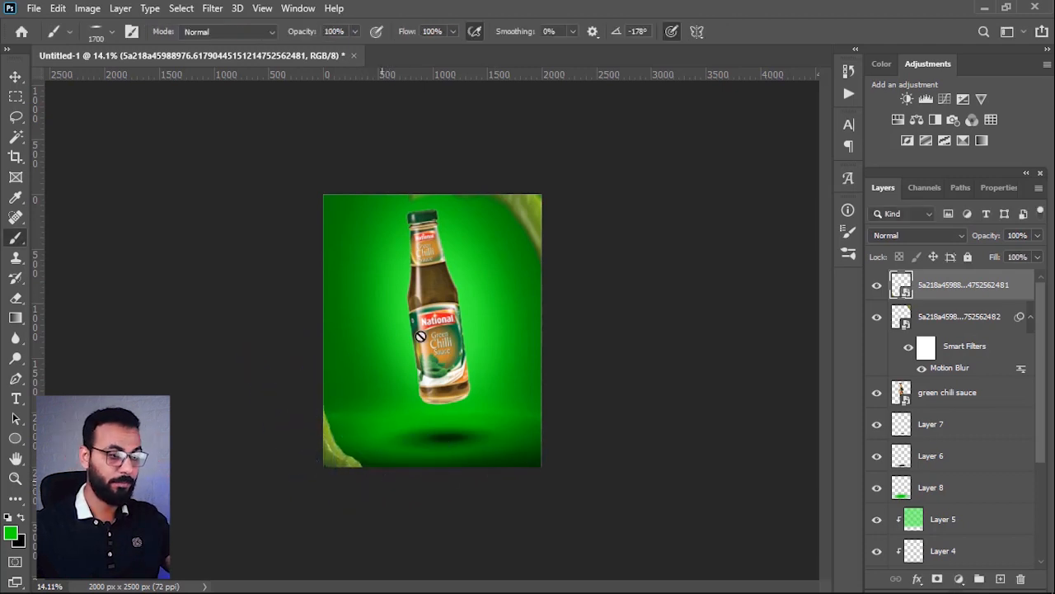
Step: Apply a Motion Blur at a 90° angle and 92 px distance to the chilli in the poster's lower-left corner
{"action": "left_click", "coordinate": [214, 17]}
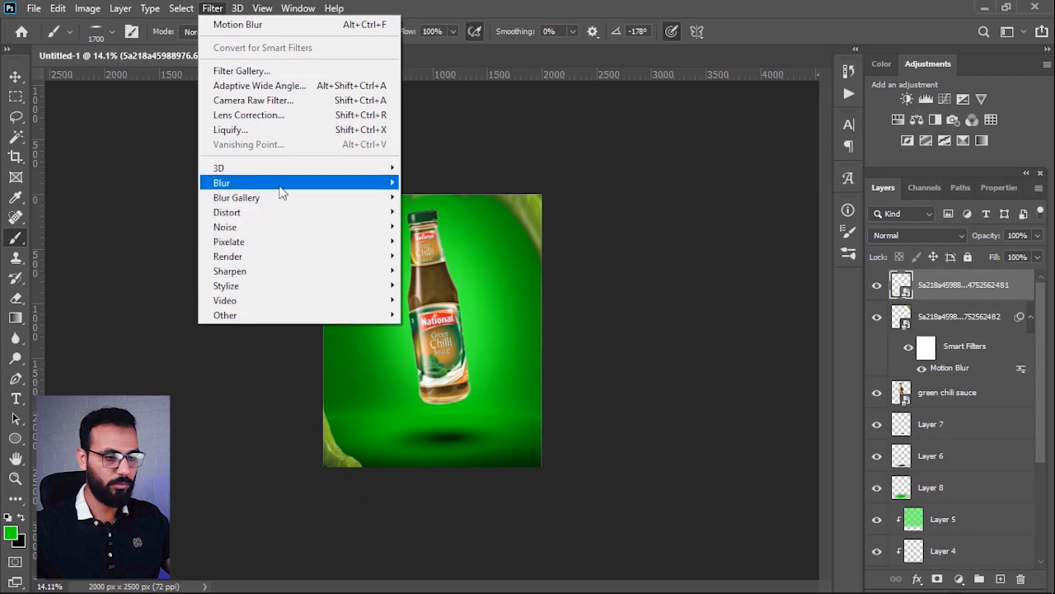
{"action": "mouse_move", "coordinate": [282, 186]}
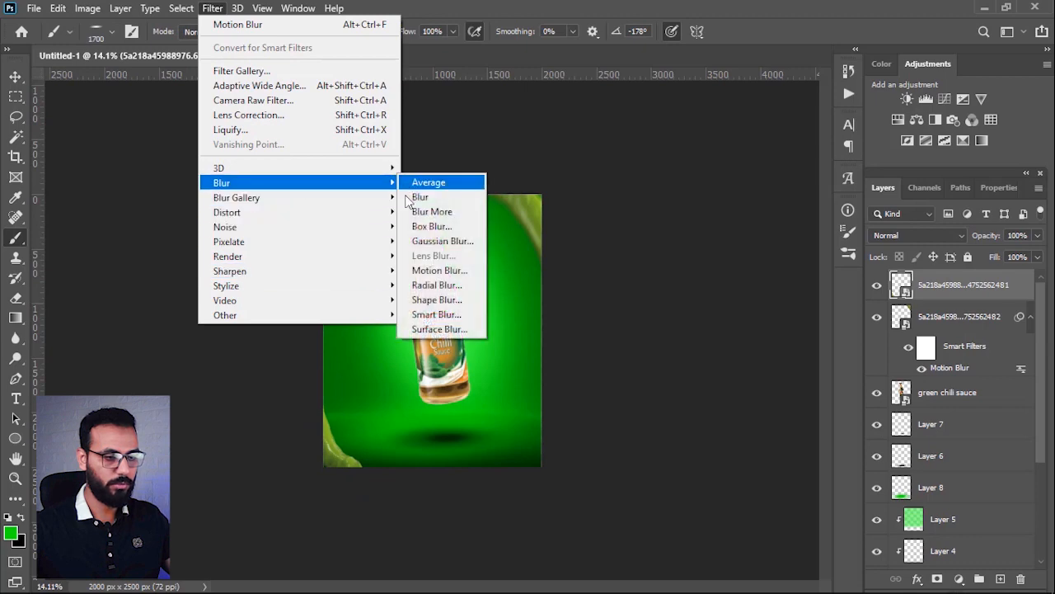
{"action": "left_click", "coordinate": [439, 271]}
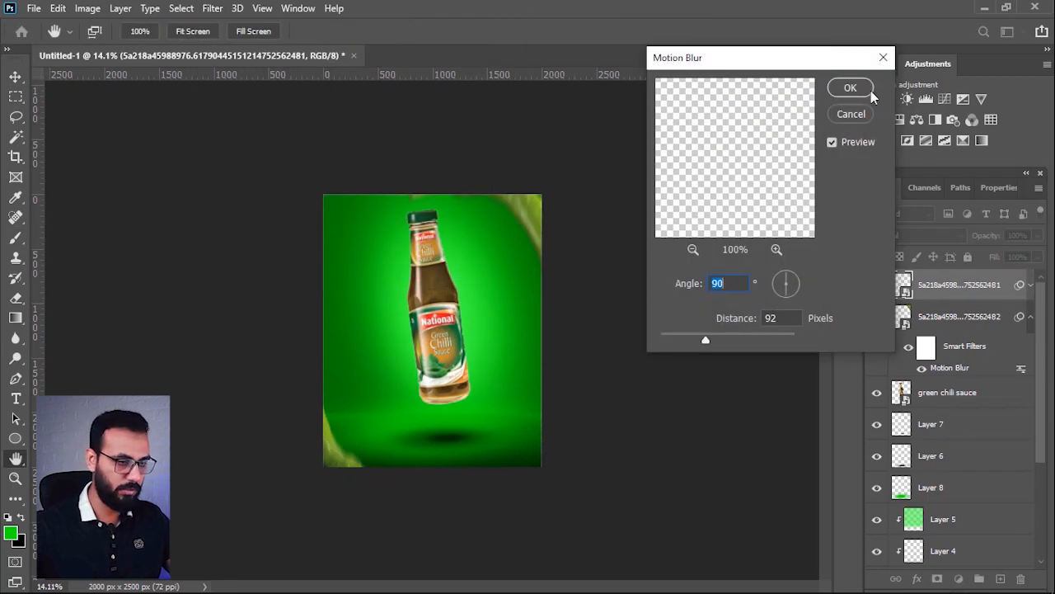
{"action": "left_click", "coordinate": [850, 87]}
Step: Place another copy of the green chilli image ending in 482 from the file folder into the poster
{"action": "key", "text": "alt+Tab"}
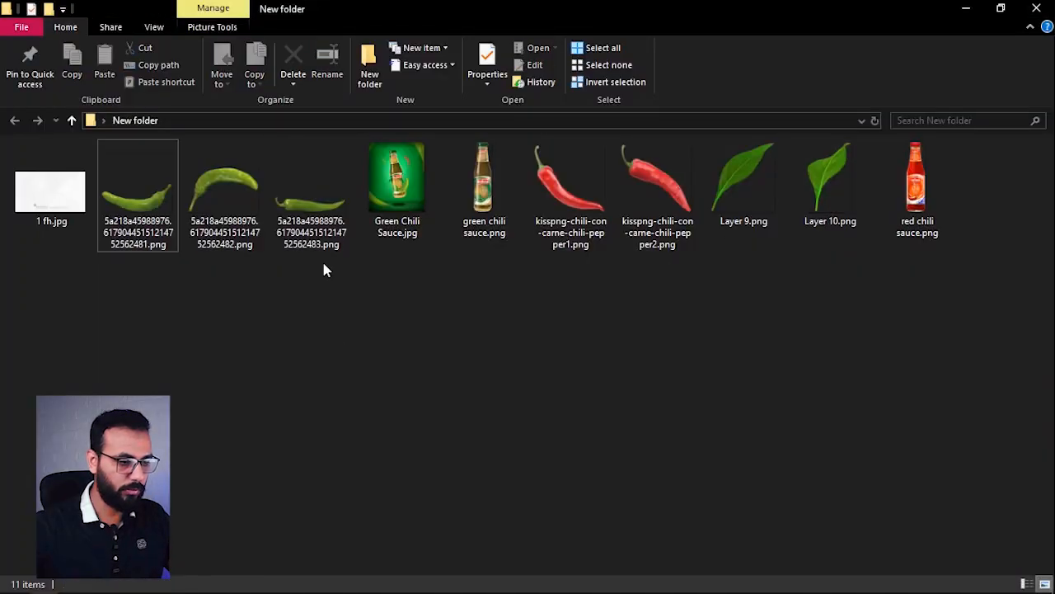
{"action": "left_click", "coordinate": [313, 215]}
{"action": "left_click_drag", "start_coordinate": [242, 183], "coordinate": [476, 336]}
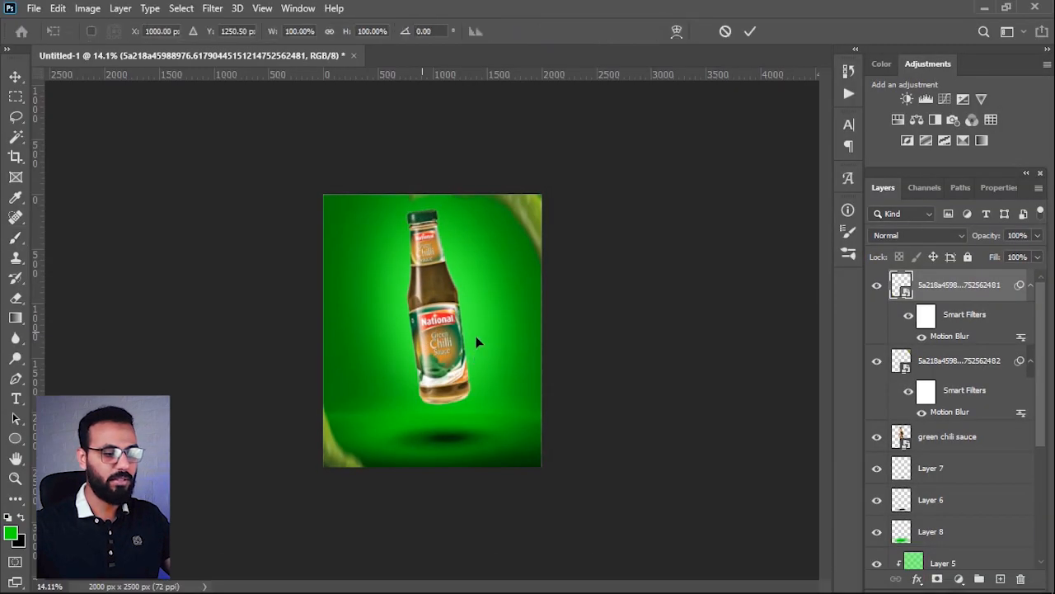
Step: Shrink and rotate the placed green chilli so it curves along the left side of the bottle's neck
{"action": "left_click_drag", "start_coordinate": [528, 270], "coordinate": [470, 309]}
{"action": "left_click_drag", "start_coordinate": [473, 389], "coordinate": [512, 322]}
{"action": "left_click_drag", "start_coordinate": [416, 322], "coordinate": [402, 274]}
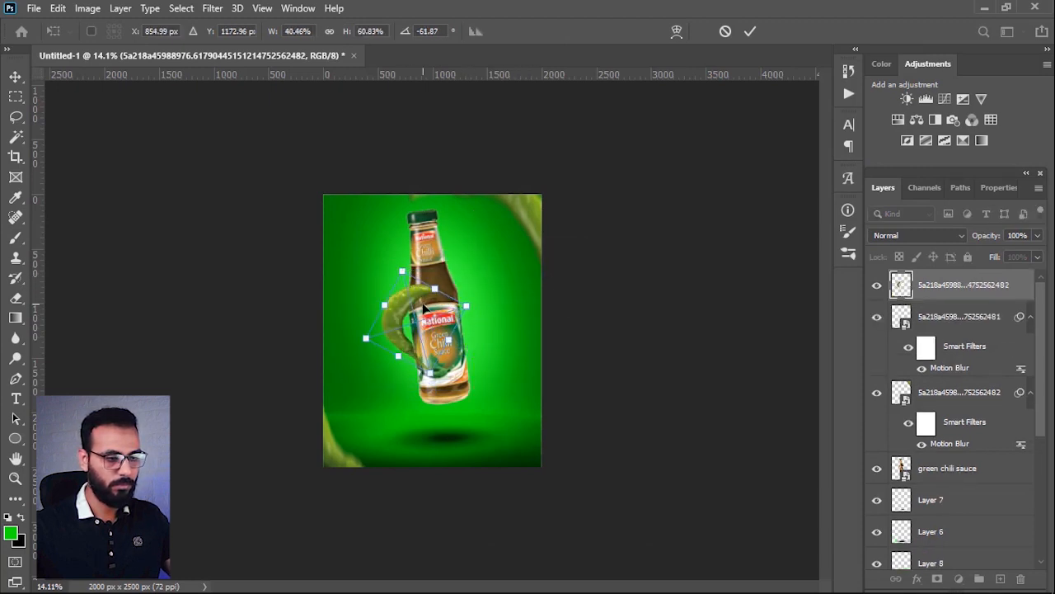
{"action": "key", "text": "ctrl+z"}
{"action": "mouse_move", "coordinate": [414, 320]}
{"action": "left_mouse_down"}
{"action": "mouse_move", "coordinate": [403, 312]}
{"action": "mouse_move", "coordinate": [403, 272]}
{"action": "left_mouse_up"}
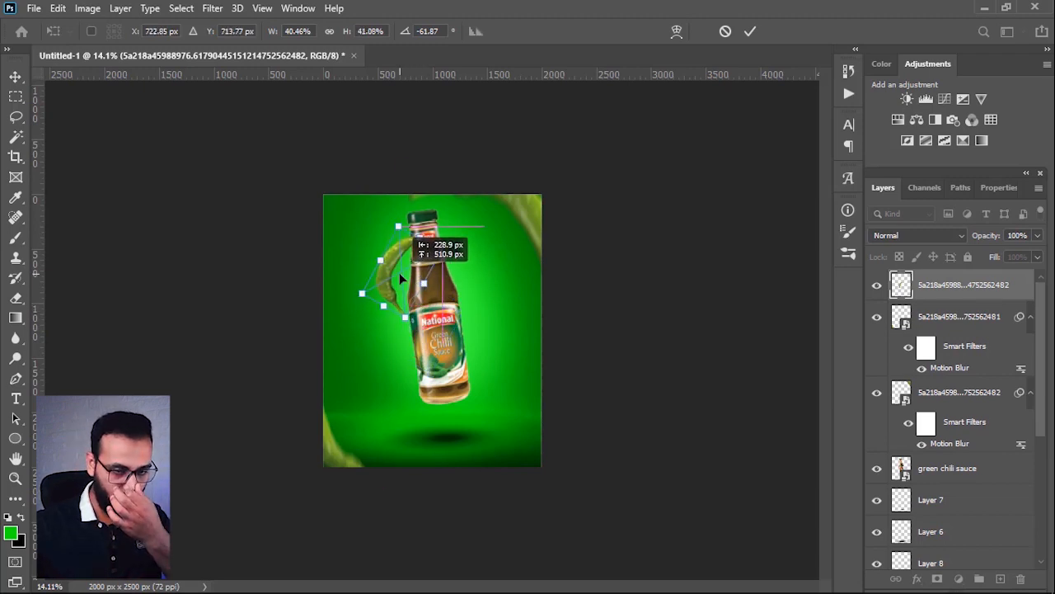
{"action": "key", "text": "Return"}
{"action": "key", "text": "b"}
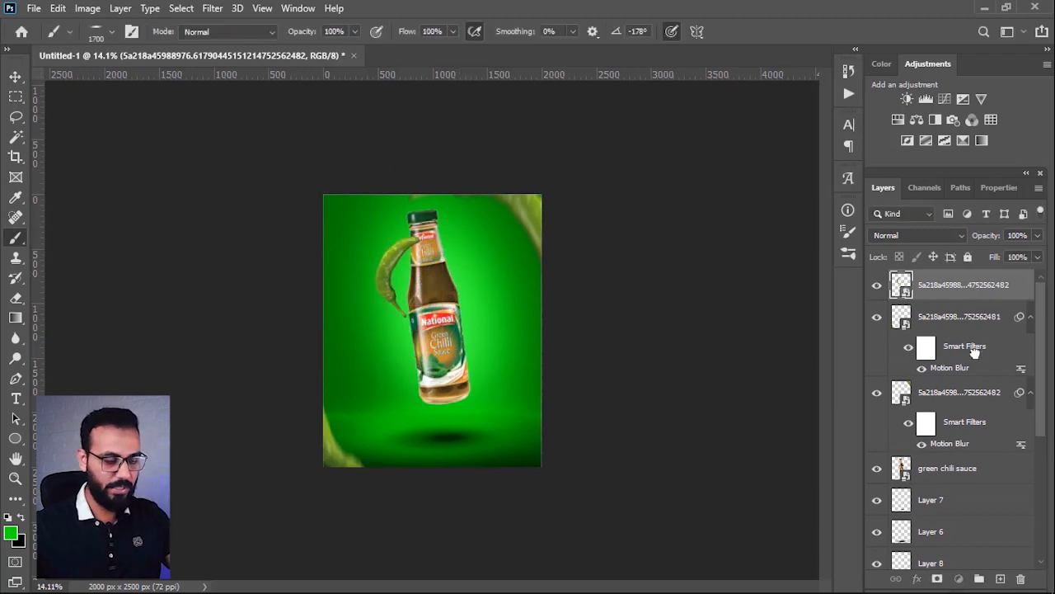
Step: Move the small chilli's layer below the green chili sauce layer, then shrink and rotate the chilli beside the bottle's neck
{"action": "left_click_drag", "start_coordinate": [975, 350], "coordinate": [970, 484]}
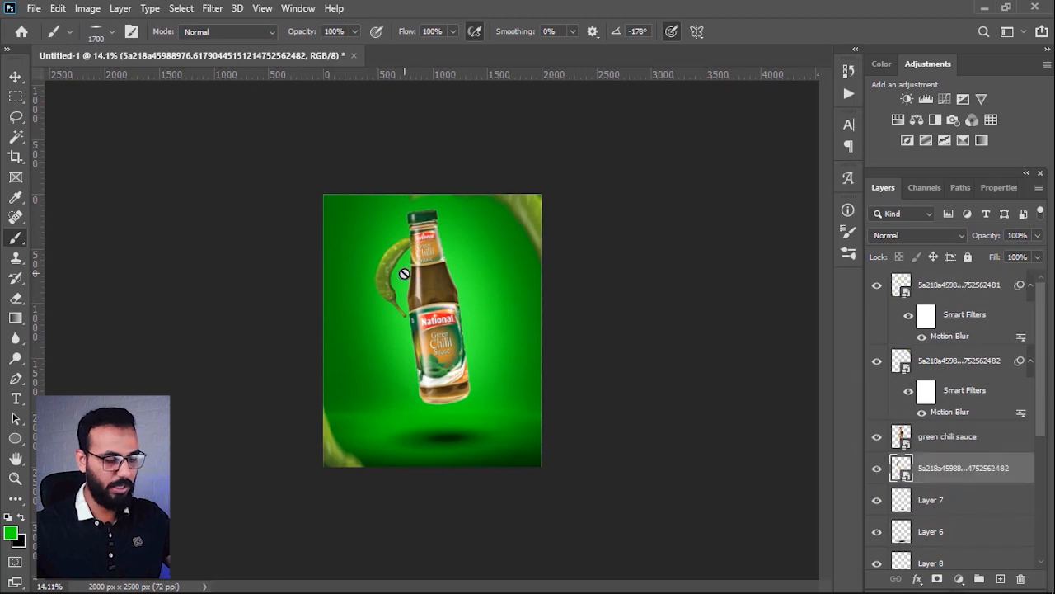
{"action": "key", "text": "v"}
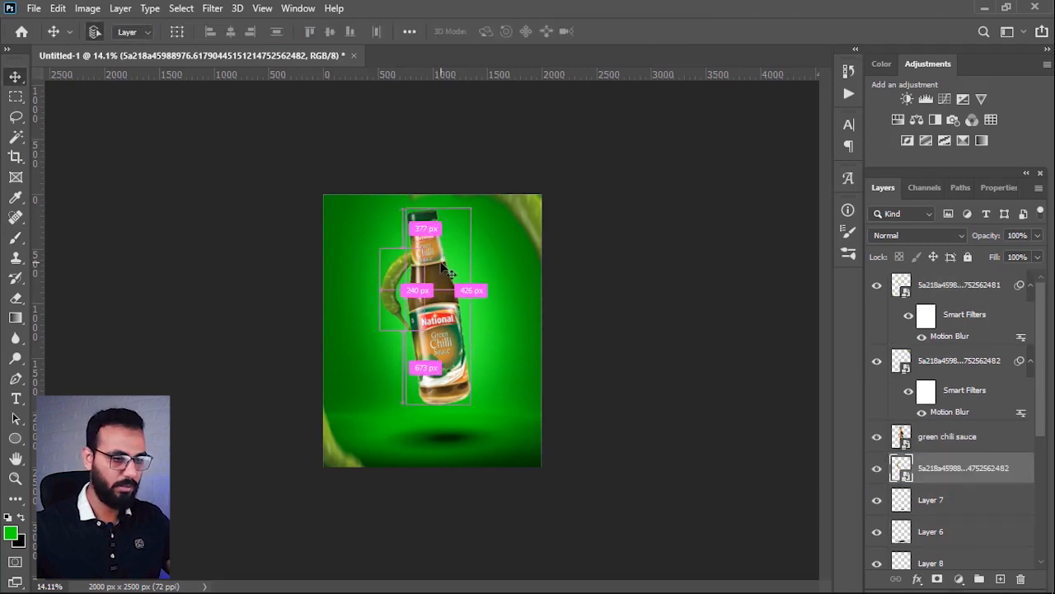
{"action": "key", "text": "ctrl+t"}
{"action": "left_click_drag", "start_coordinate": [451, 264], "coordinate": [407, 260]}
{"action": "left_click_drag", "start_coordinate": [438, 248], "coordinate": [411, 261]}
{"action": "key", "text": "Return"}
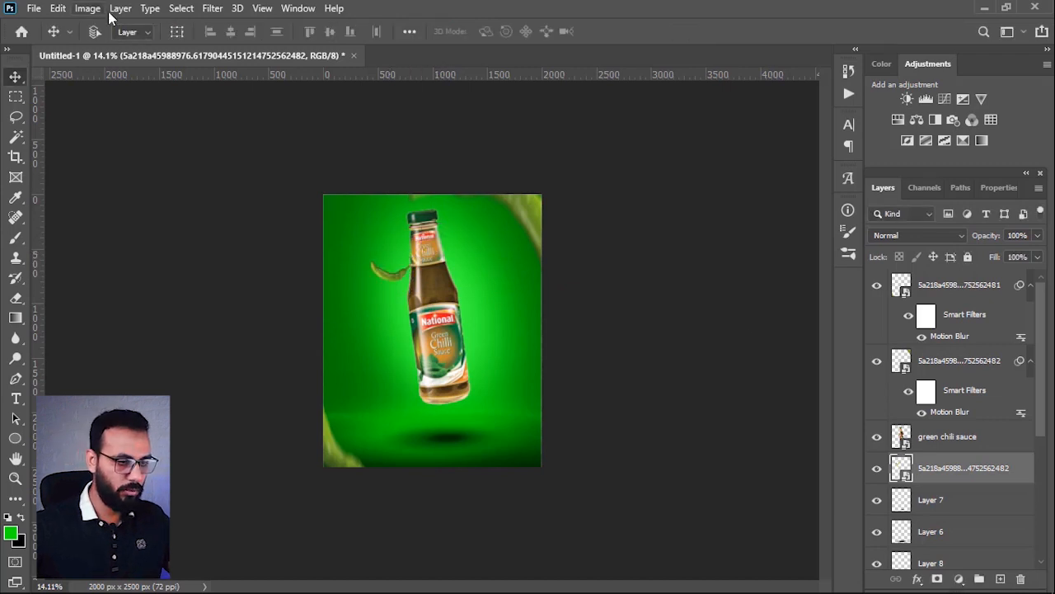
Step: Apply a Motion Blur at a 90° angle and 24 px distance to the small green chilli beside the bottle's neck
{"action": "left_click", "coordinate": [211, 8]}
{"action": "mouse_move", "coordinate": [294, 180]}
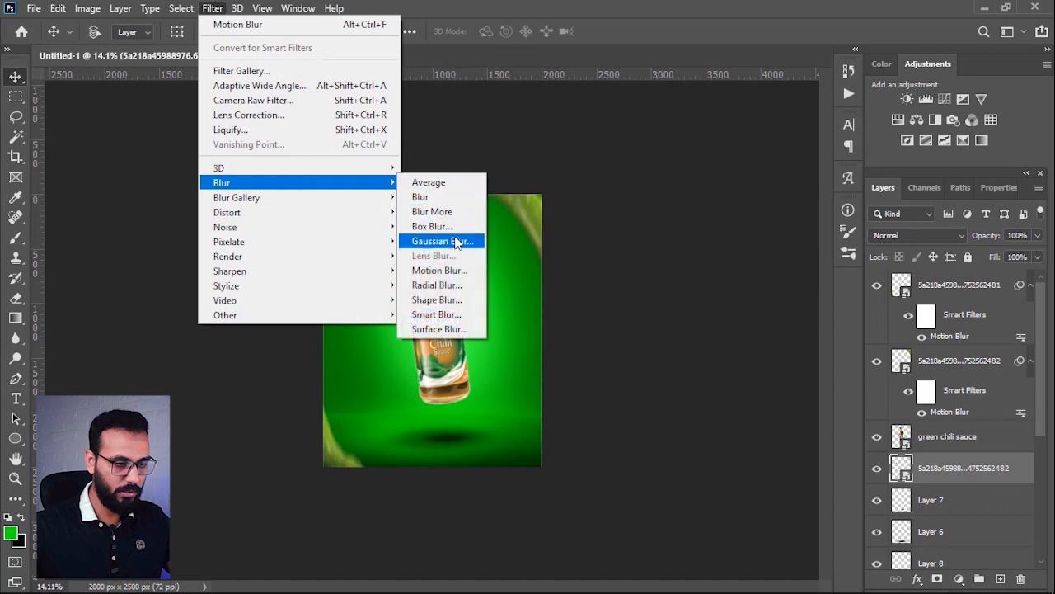
{"action": "left_click", "coordinate": [453, 271]}
{"action": "left_click_drag", "start_coordinate": [702, 339], "coordinate": [677, 343]}
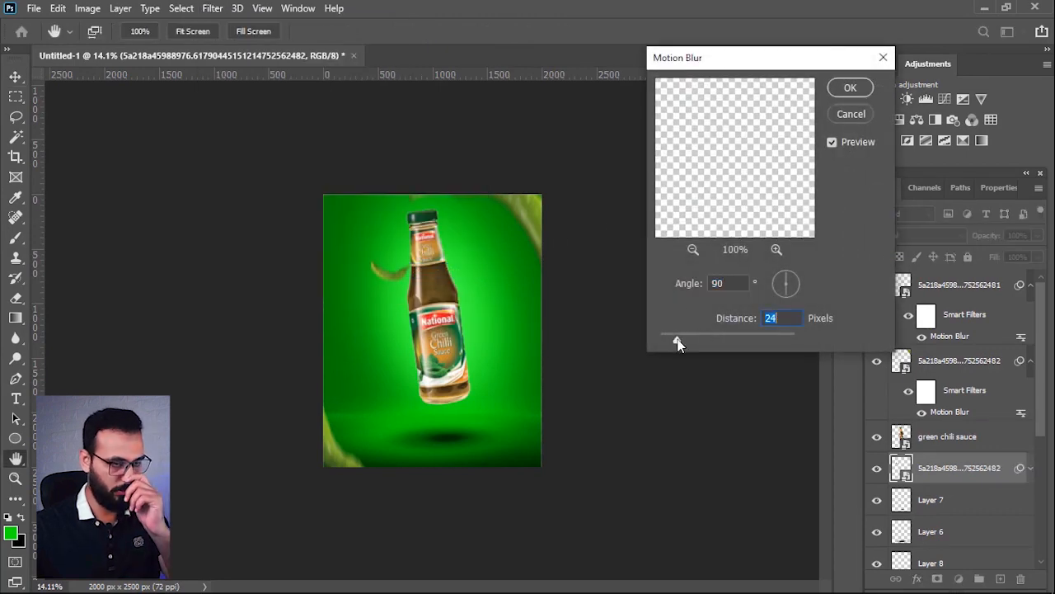
{"action": "left_click", "coordinate": [857, 94]}
Step: Place the red chilli image kisspng-chili-con-carne-chili-pepper2.png from the file folder beside the bottle's neck on the right
{"action": "left_click", "coordinate": [993, 7]}
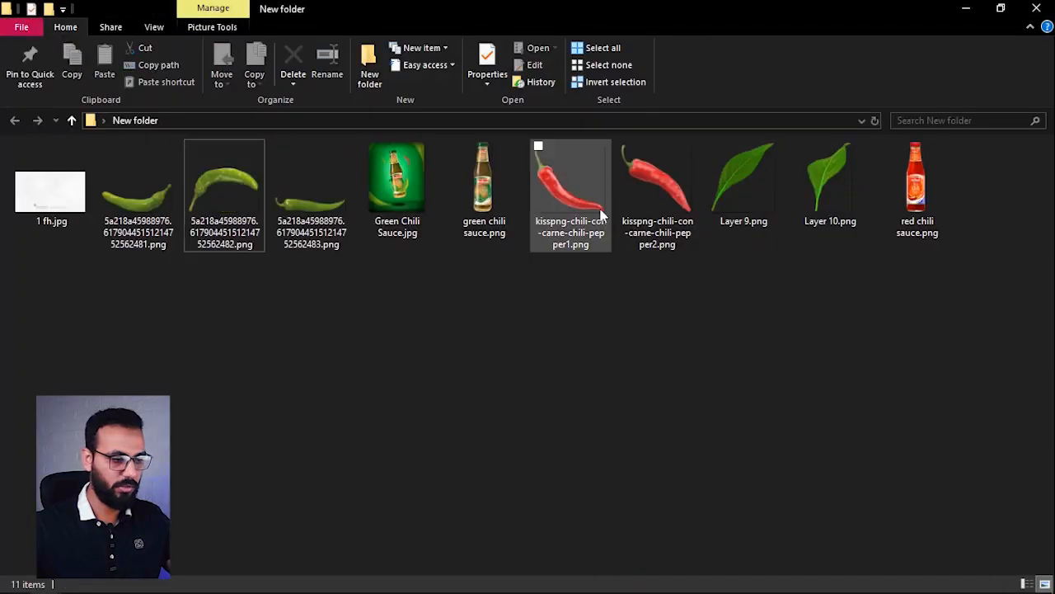
{"action": "left_click", "coordinate": [636, 180]}
{"action": "left_click_drag", "start_coordinate": [599, 350], "coordinate": [492, 257]}
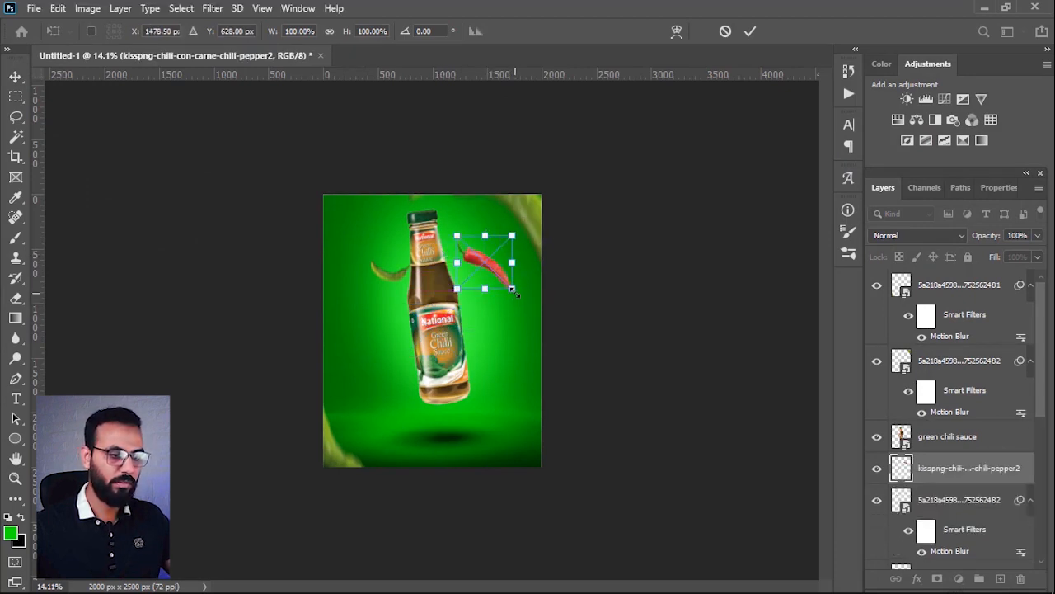
Step: Shrink and rotate the red chilli and position it just right of the bottle's shoulder
{"action": "left_click_drag", "start_coordinate": [515, 295], "coordinate": [499, 333]}
{"action": "left_click_drag", "start_coordinate": [506, 370], "coordinate": [496, 376]}
{"action": "left_click_drag", "start_coordinate": [486, 333], "coordinate": [486, 306]}
{"action": "key", "text": "Return"}
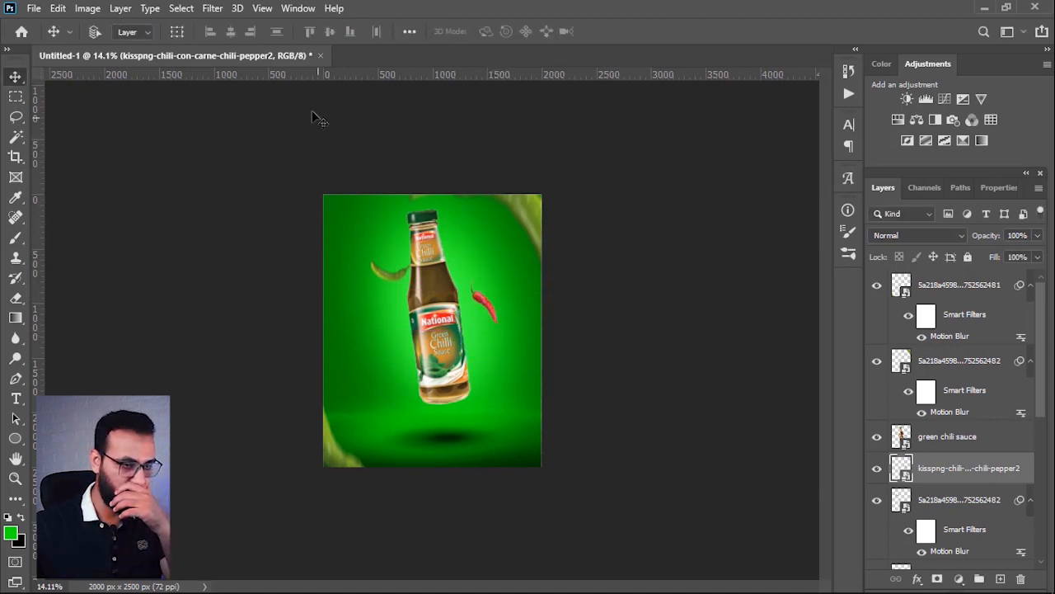
Step: Apply a Motion Blur at a 90° angle and 24 px distance to the red chilli
{"action": "left_click", "coordinate": [211, 10]}
{"action": "mouse_move", "coordinate": [301, 184]}
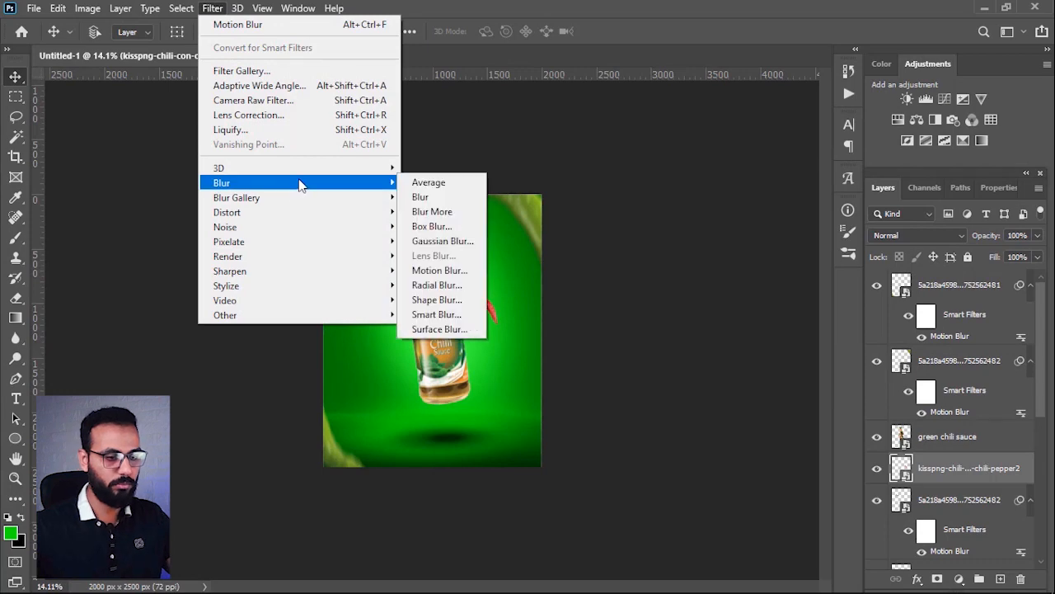
{"action": "left_click", "coordinate": [473, 270]}
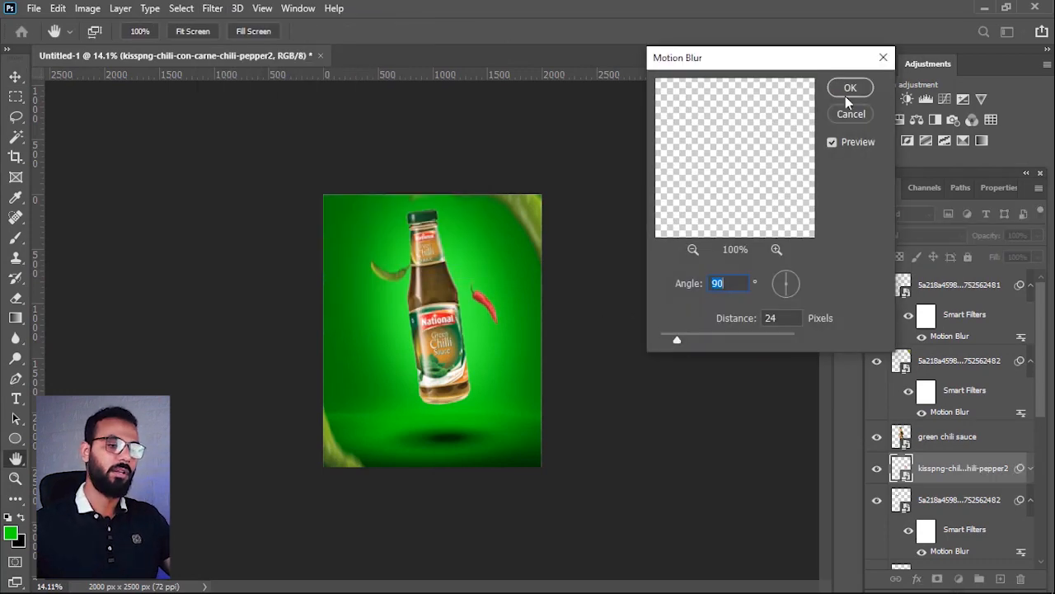
{"action": "left_click", "coordinate": [846, 98]}
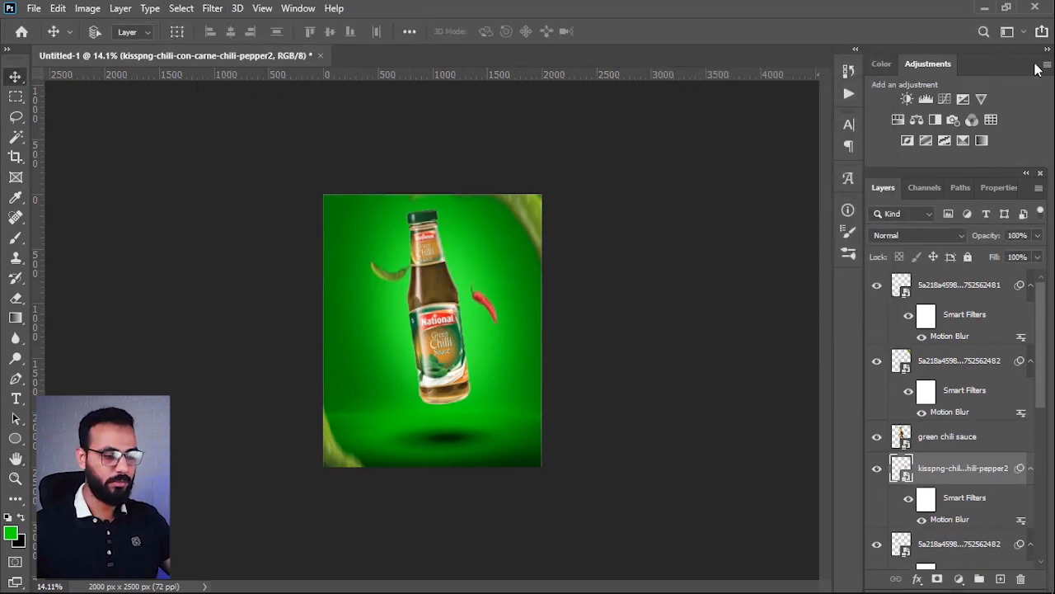
Step: Place the leaf images Layer 9.png and Layer 10.png from the file folder into the poster
{"action": "left_click", "coordinate": [981, 6]}
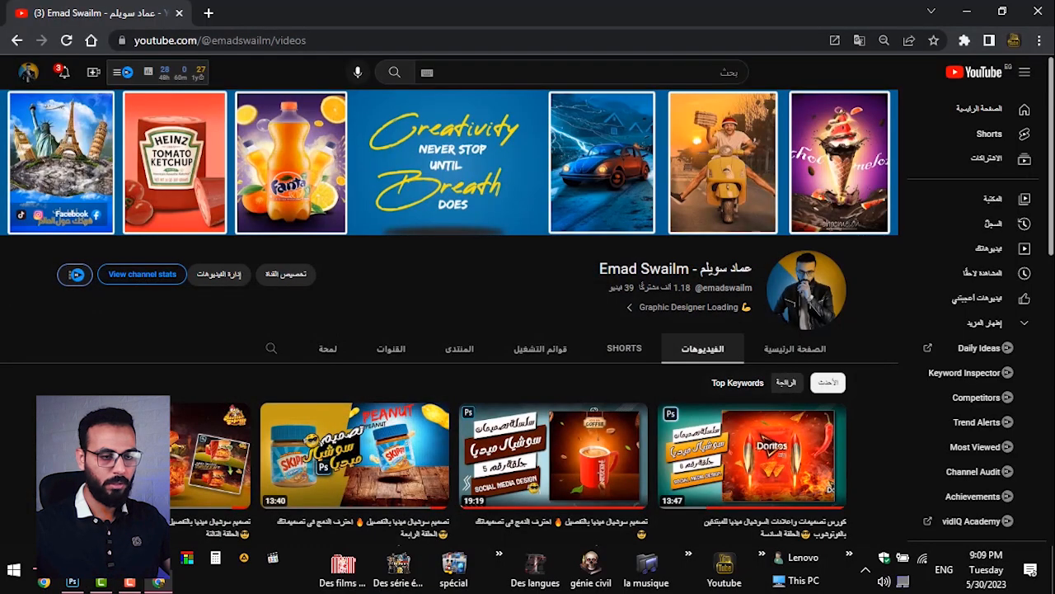
{"action": "left_click", "coordinate": [72, 582]}
{"action": "left_click", "coordinate": [807, 169]}
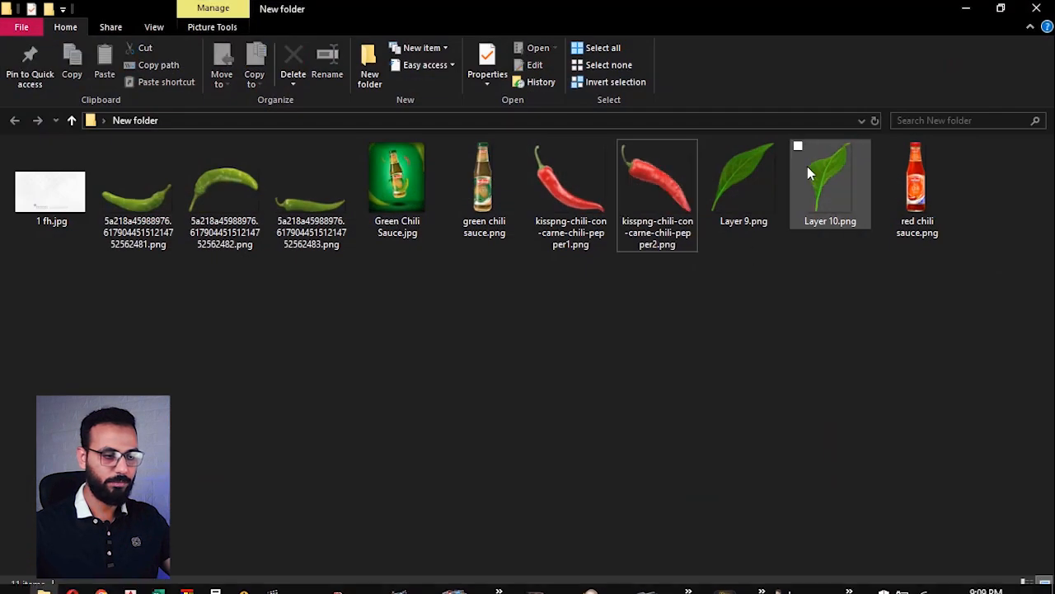
{"action": "left_click_drag", "start_coordinate": [763, 169], "coordinate": [567, 342]}
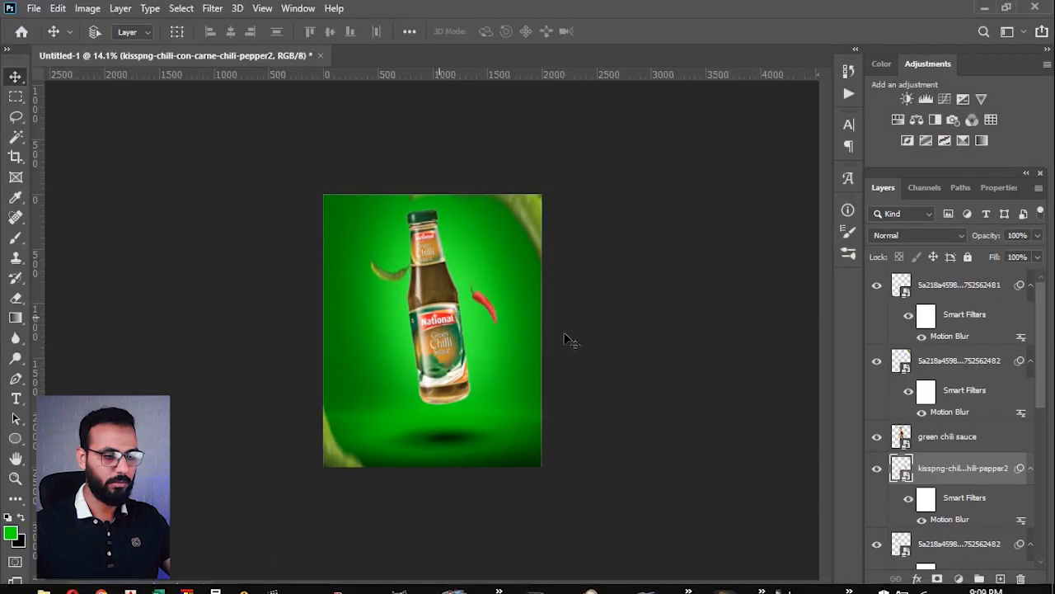
Step: Enlarge the Layer 9 leaf and position it partly cropped off in the poster's upper-left corner
{"action": "left_click_drag", "start_coordinate": [440, 328], "coordinate": [450, 201]}
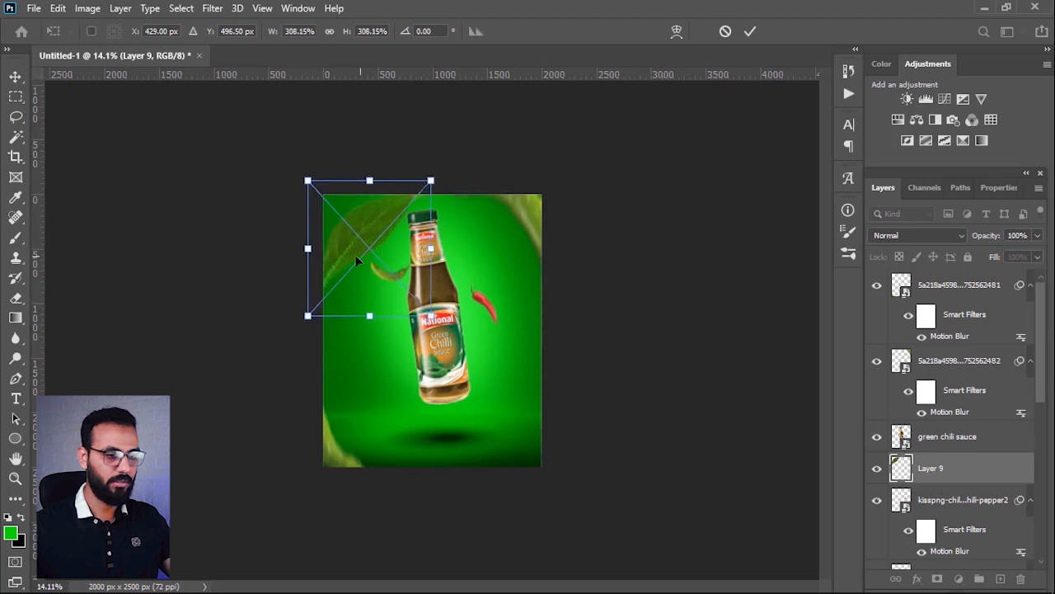
{"action": "left_click_drag", "start_coordinate": [360, 254], "coordinate": [340, 238]}
{"action": "left_click_drag", "start_coordinate": [404, 164], "coordinate": [374, 194]}
{"action": "left_click_drag", "start_coordinate": [359, 226], "coordinate": [352, 224]}
{"action": "key", "text": "Return"}
Step: Position the small Layer 10 leaf to the left of the bottle's lower half and commit its placement
{"action": "key", "text": "ctrl+v"}
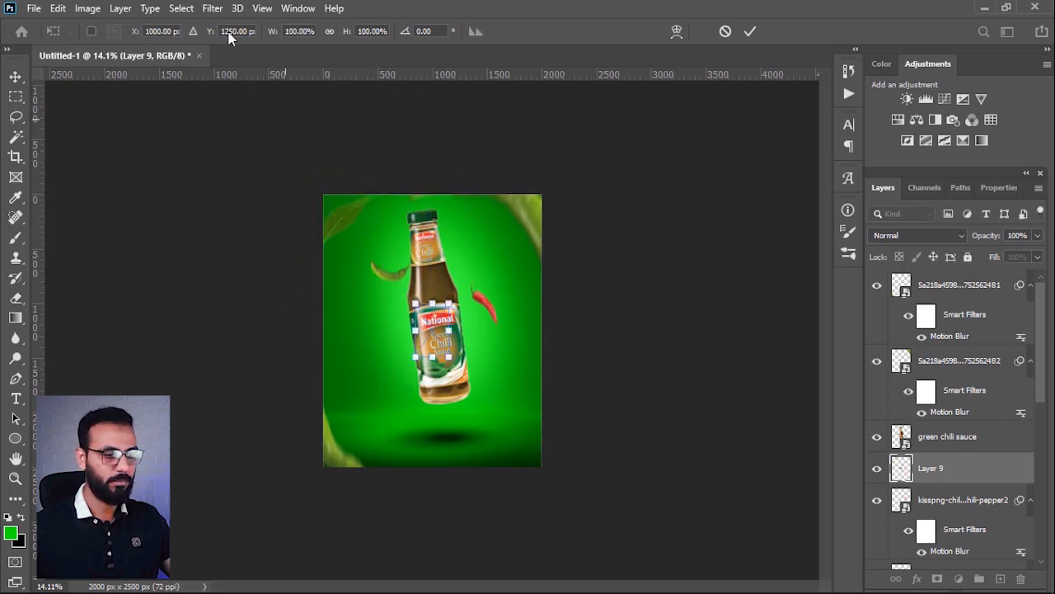
{"action": "left_click", "coordinate": [211, 10]}
{"action": "key", "text": "Escape"}
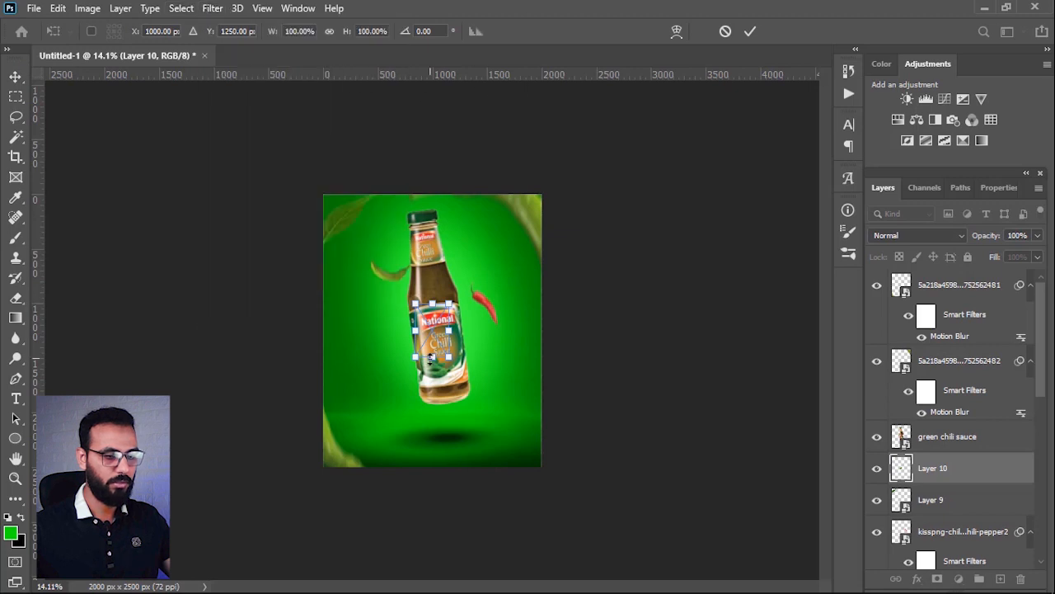
{"action": "left_click_drag", "start_coordinate": [423, 320], "coordinate": [404, 345]}
{"action": "key", "text": "Return"}
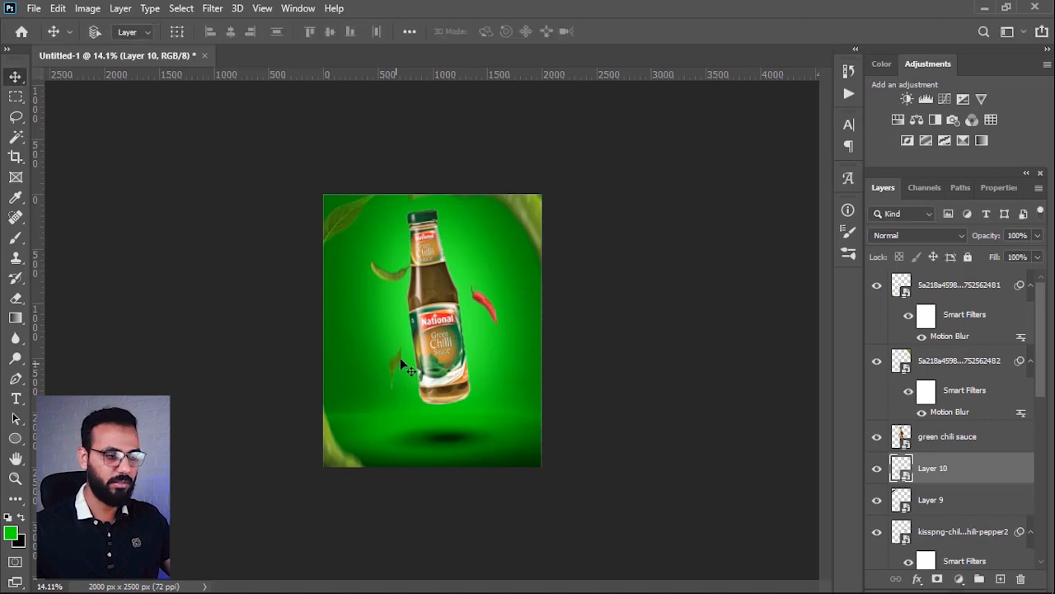
{"action": "left_click", "coordinate": [213, 8]}
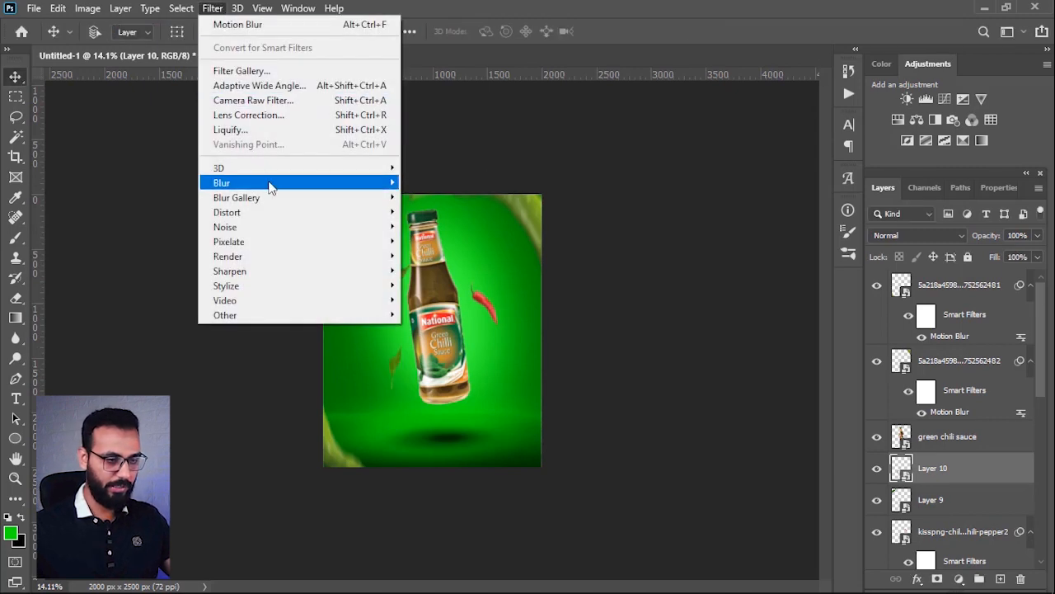
{"action": "mouse_move", "coordinate": [269, 183]}
{"action": "left_click", "coordinate": [437, 281]}
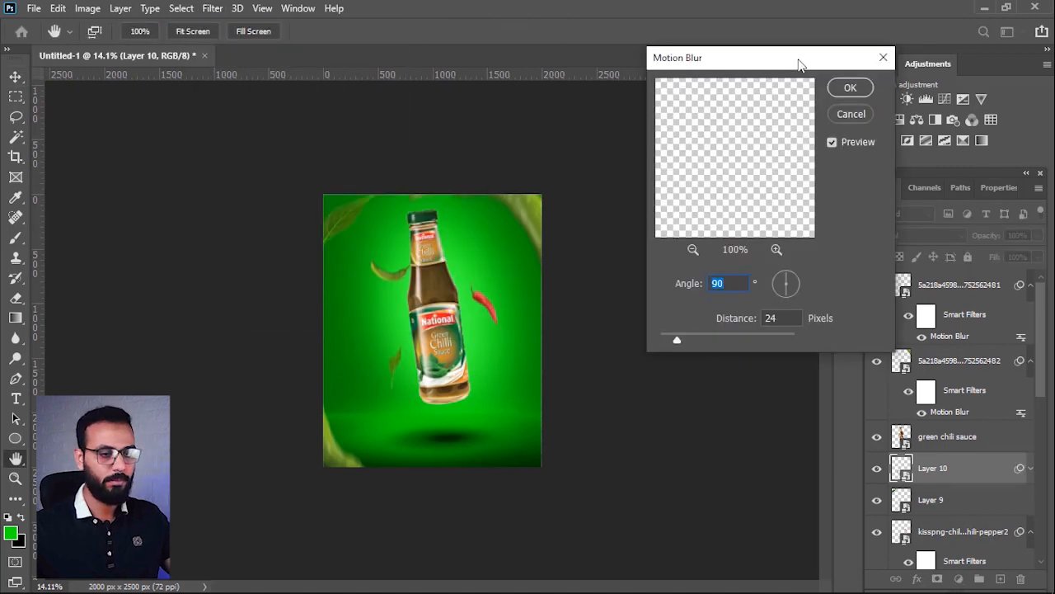
{"action": "left_click", "coordinate": [883, 57]}
Step: Apply a Motion Blur at a 90° angle and 14 px distance to the Layer 10 leaf
{"action": "left_click", "coordinate": [212, 9]}
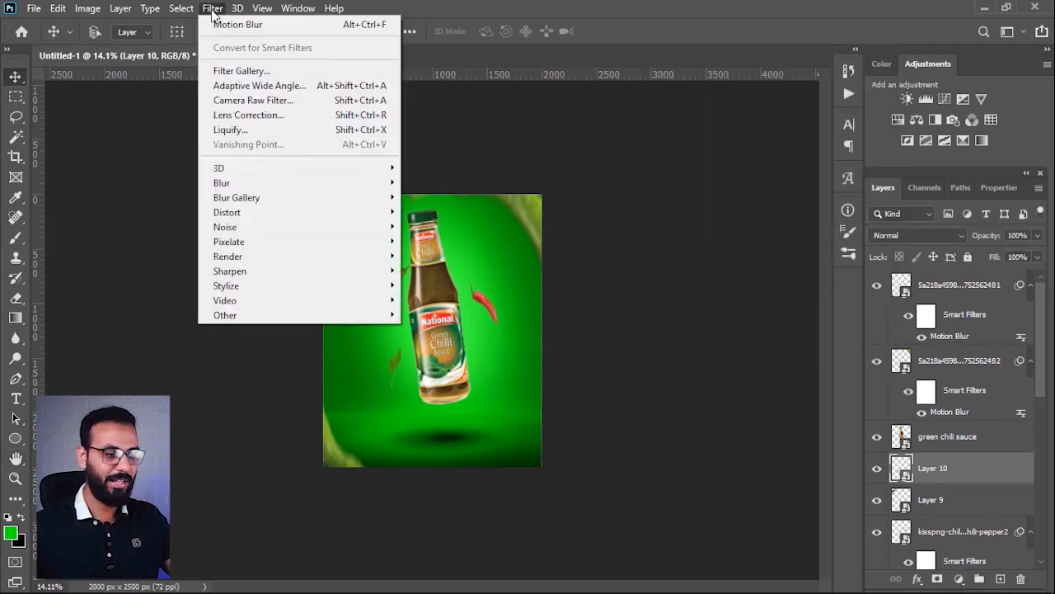
{"action": "mouse_move", "coordinate": [259, 182]}
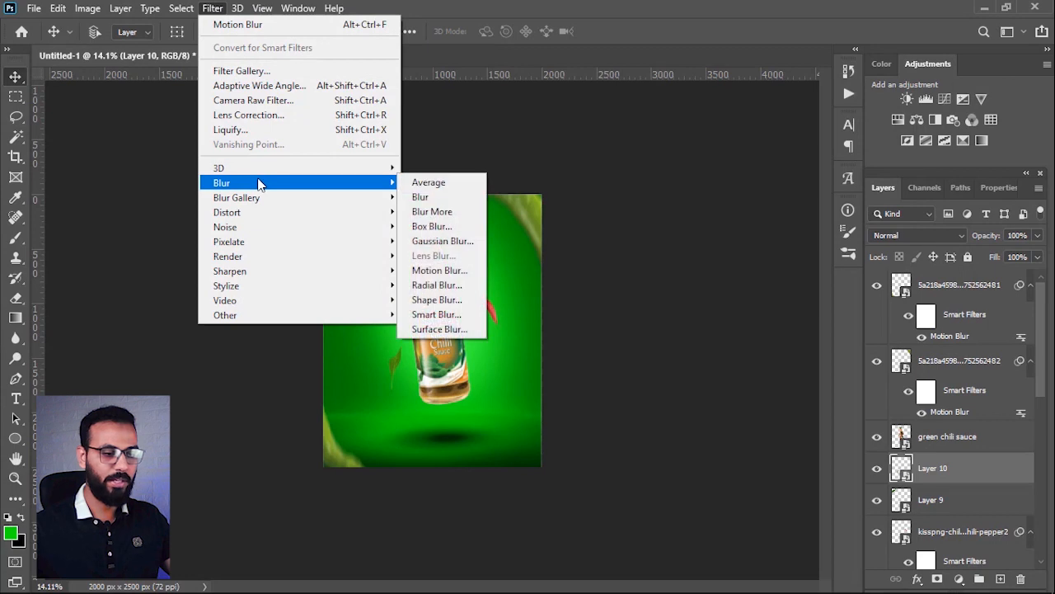
{"action": "left_click", "coordinate": [441, 270]}
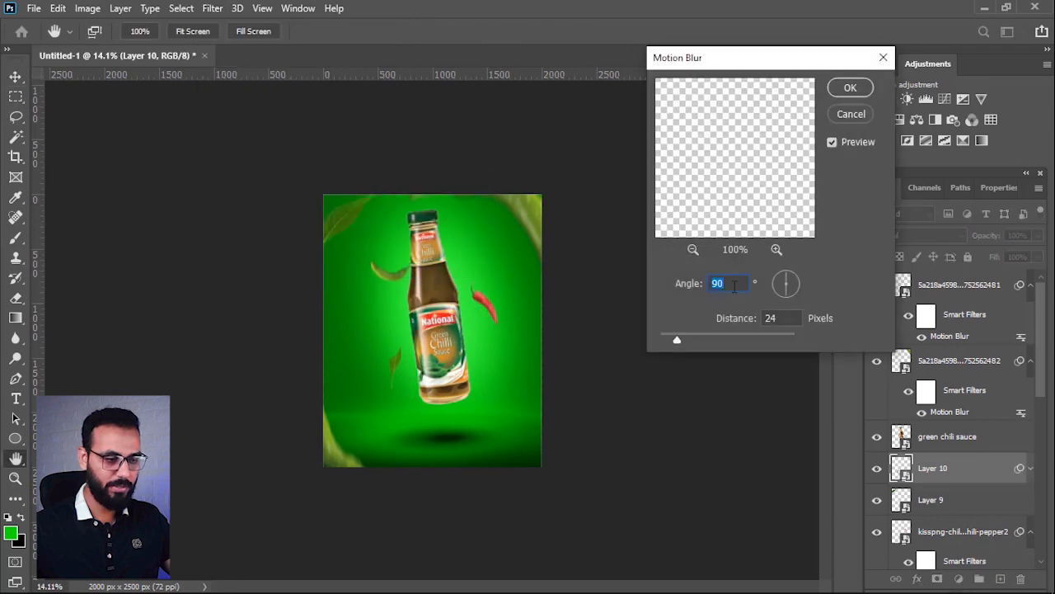
{"action": "left_click_drag", "start_coordinate": [677, 338], "coordinate": [670, 339]}
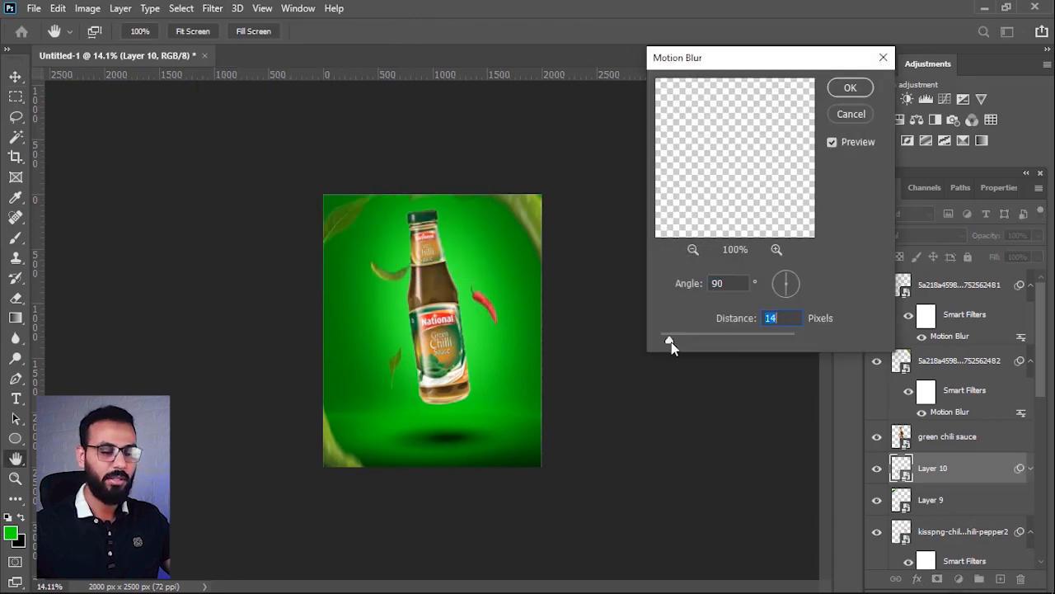
{"action": "left_click", "coordinate": [850, 88]}
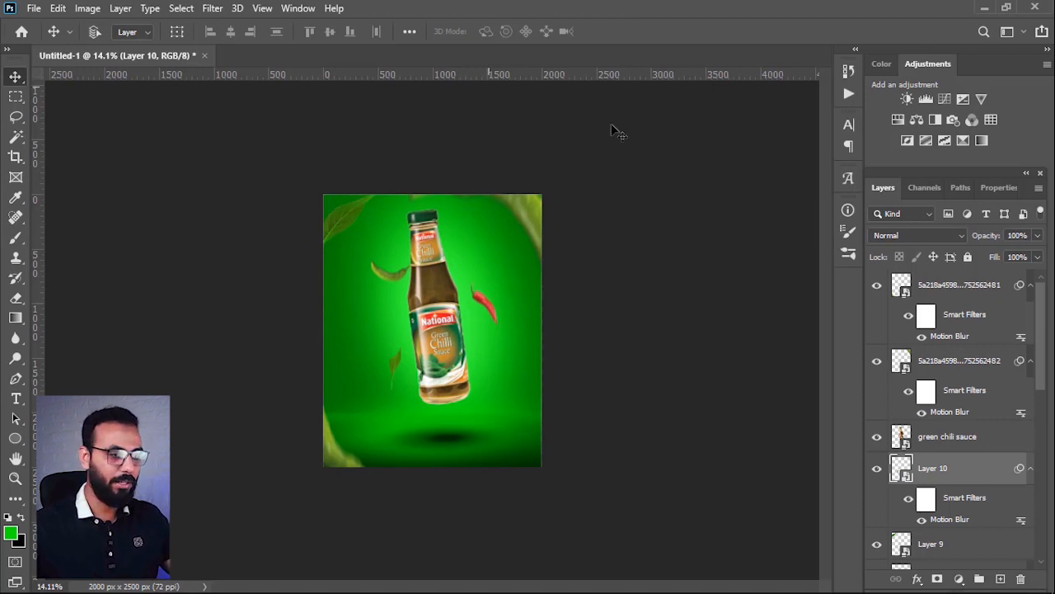
Step: Place the texture image 1 fh.jpg from the file folder and stretch it from the poster's top edge down to just below the bottle
{"action": "left_click", "coordinate": [984, 7]}
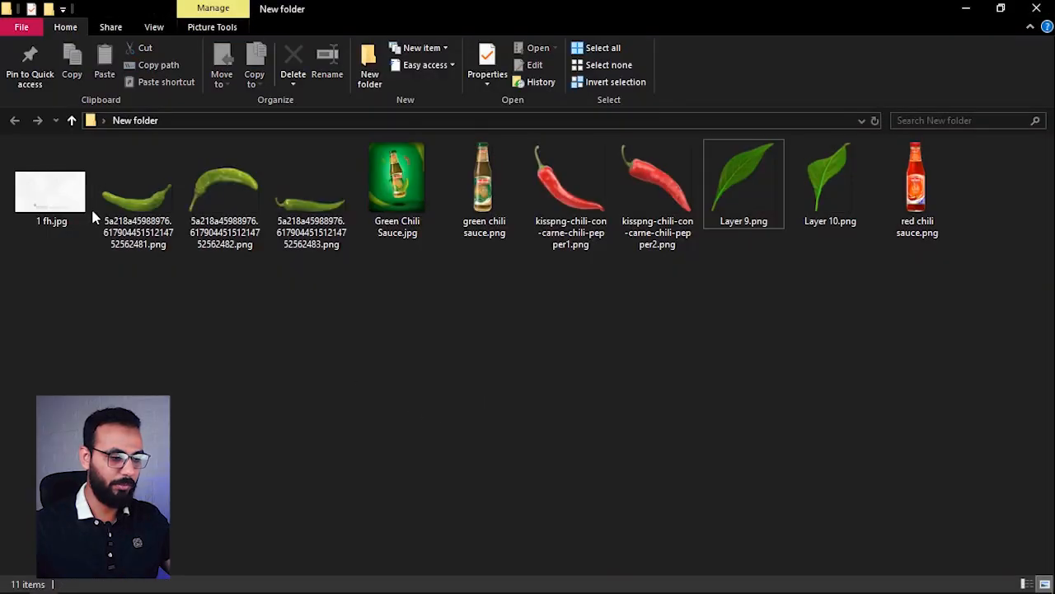
{"action": "left_click_drag", "start_coordinate": [59, 187], "coordinate": [437, 285]}
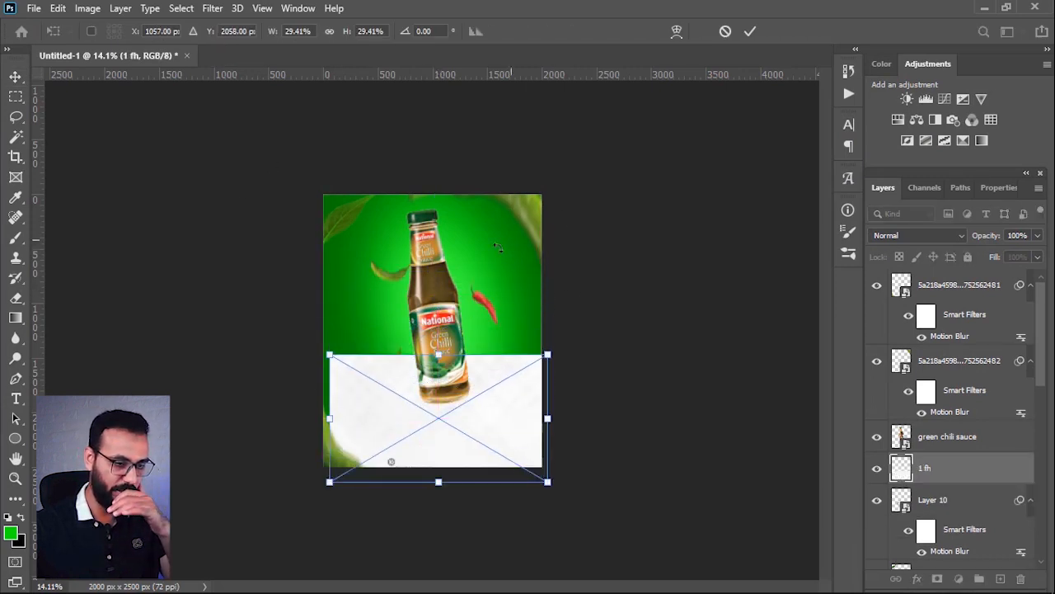
{"action": "left_click_drag", "start_coordinate": [437, 407], "coordinate": [433, 248]}
{"action": "left_click_drag", "start_coordinate": [432, 322], "coordinate": [441, 408]}
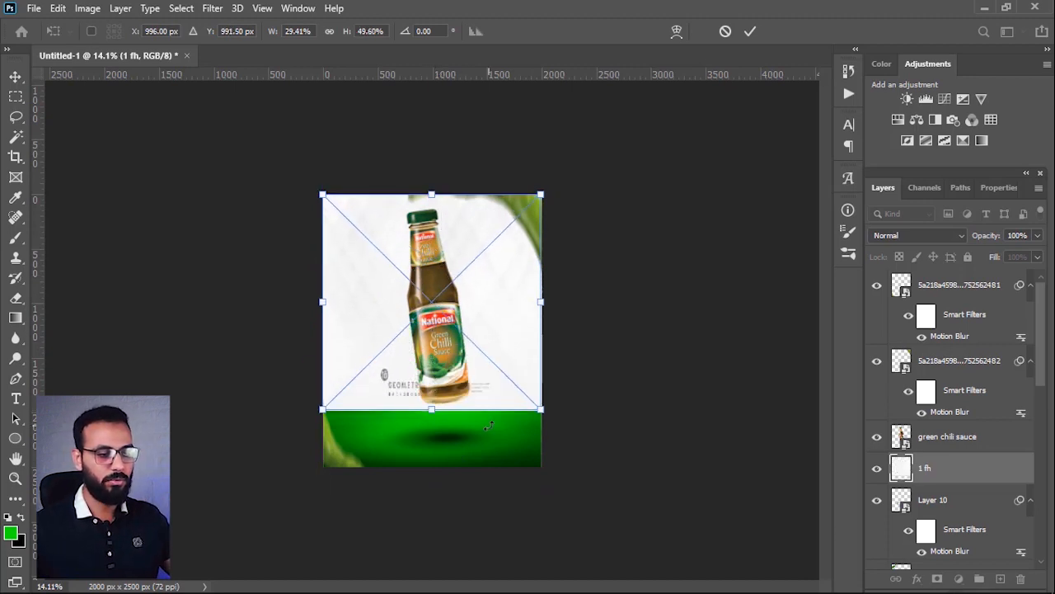
{"action": "key", "text": "Return"}
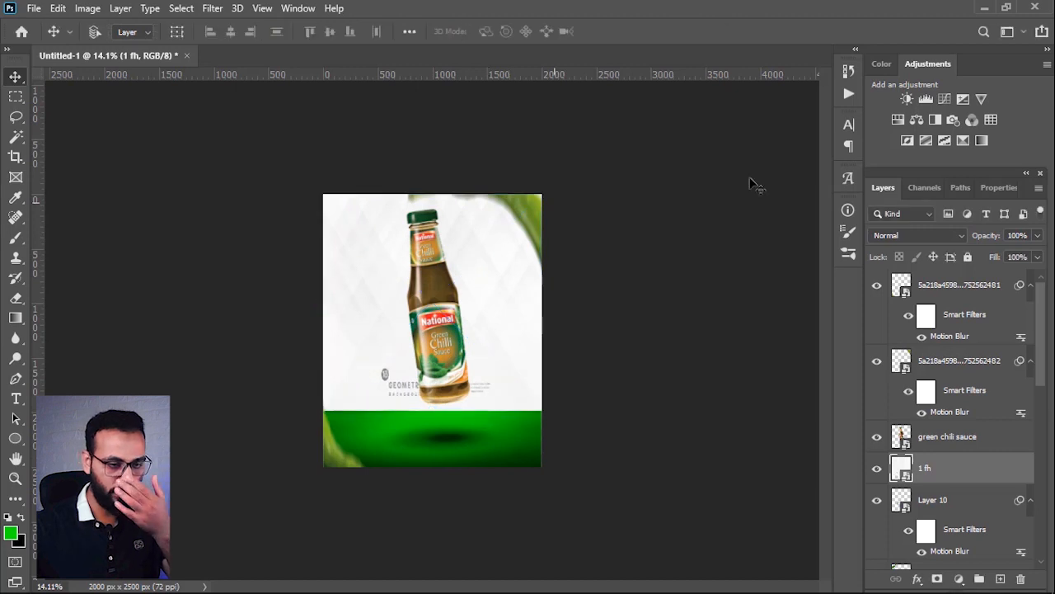
Step: Set the 1 fh texture layer's blend mode to Linear Burn and compare the poster with and without it
{"action": "left_click", "coordinate": [944, 236]}
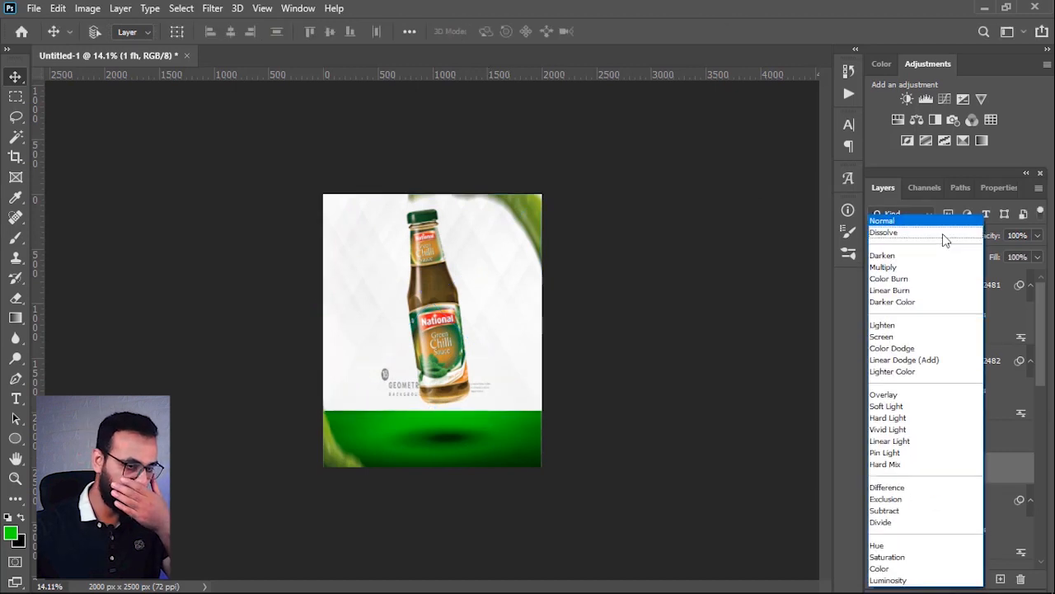
{"action": "left_click", "coordinate": [945, 291]}
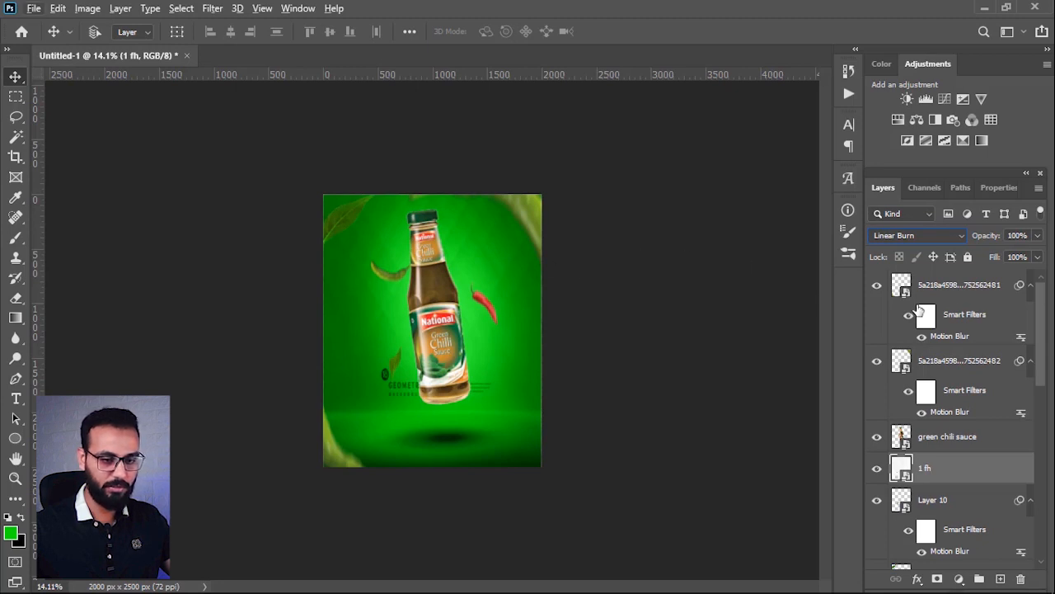
{"action": "left_click", "coordinate": [877, 286]}
{"action": "left_click", "coordinate": [878, 286]}
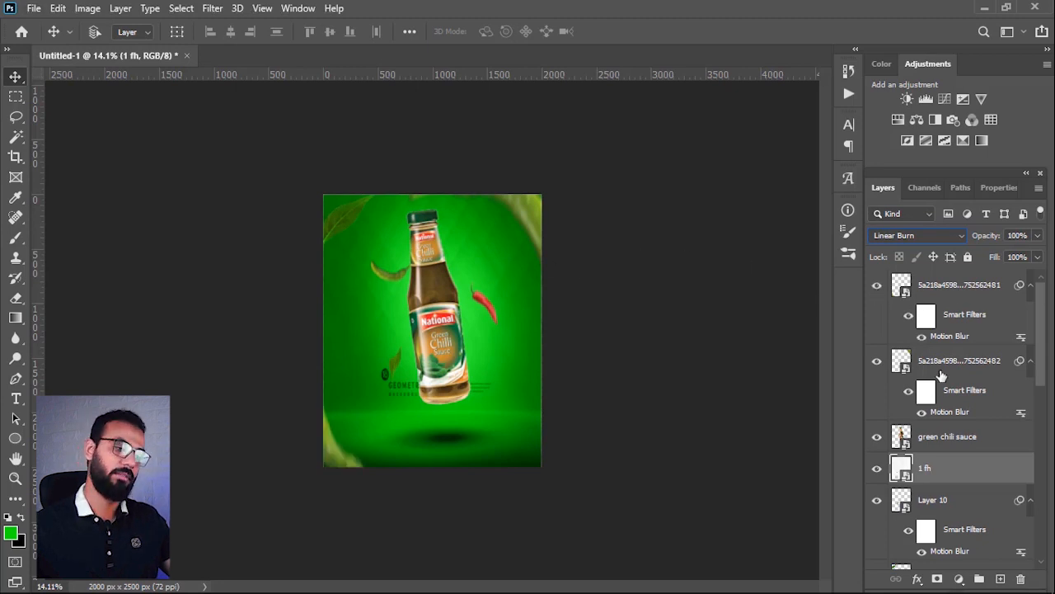
{"action": "left_click", "coordinate": [876, 468]}
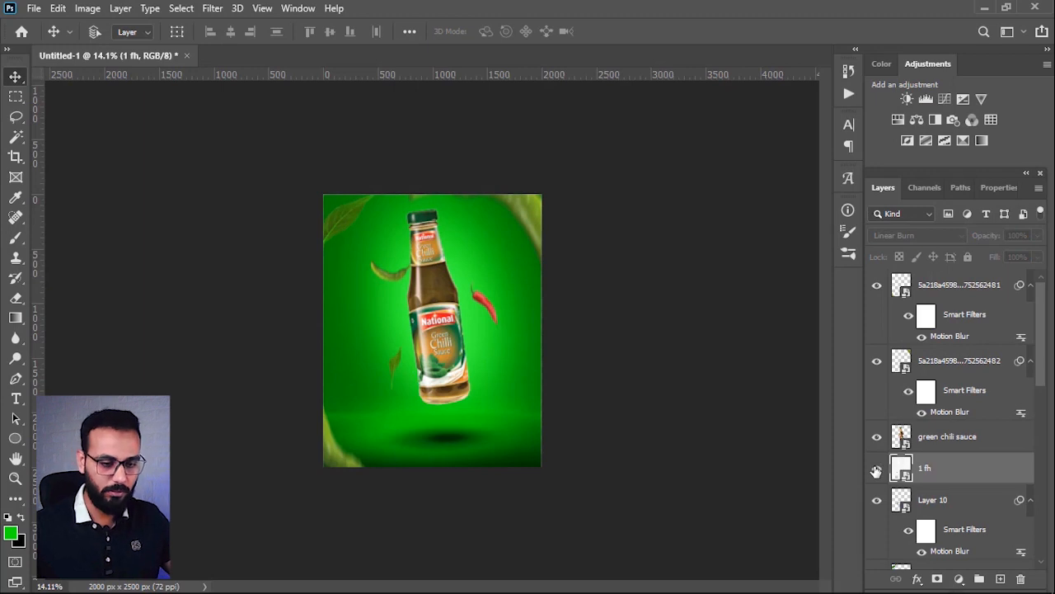
{"action": "left_click", "coordinate": [876, 470]}
{"action": "scroll", "coordinate": [503, 350], "scroll_direction": "down", "scroll_amount": 1}
{"action": "scroll", "coordinate": [502, 350], "scroll_direction": "up", "scroll_amount": 1}
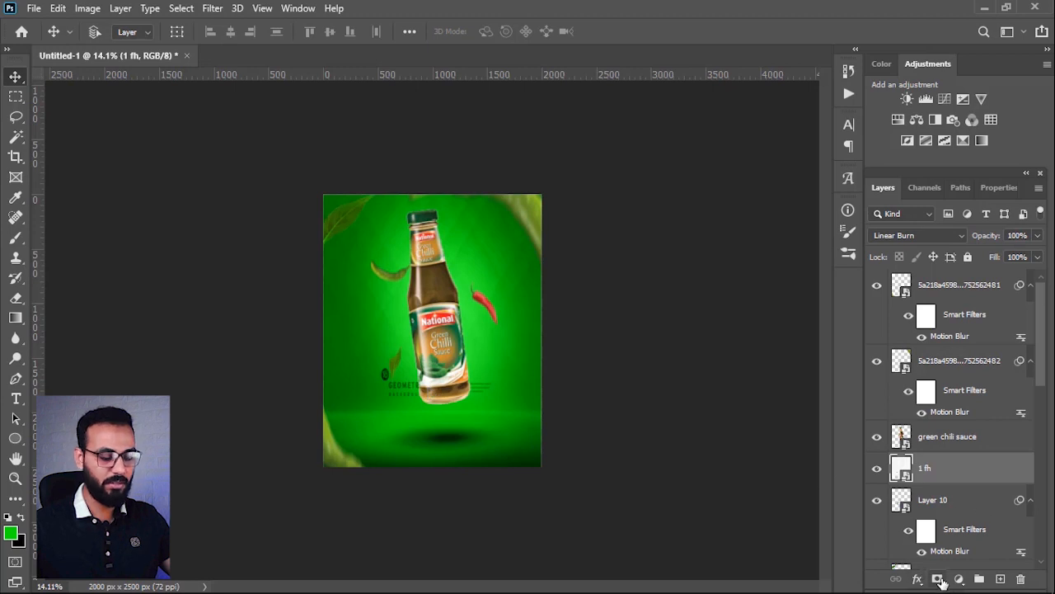
Step: Add a layer mask to the 1 fh texture layer and choose the Soft Round brush
{"action": "left_click", "coordinate": [939, 579]}
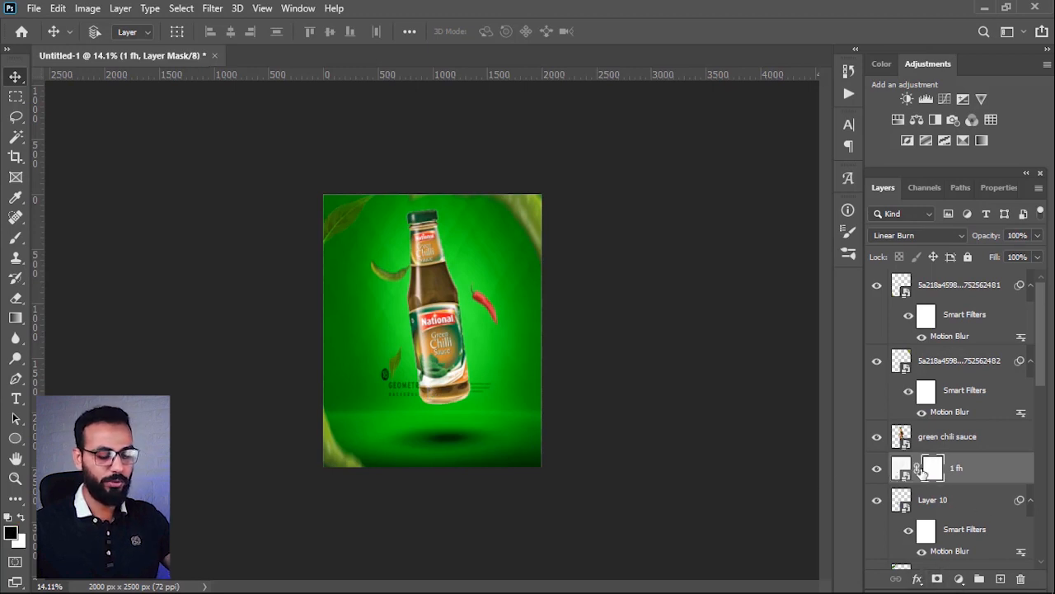
{"action": "key", "text": "b"}
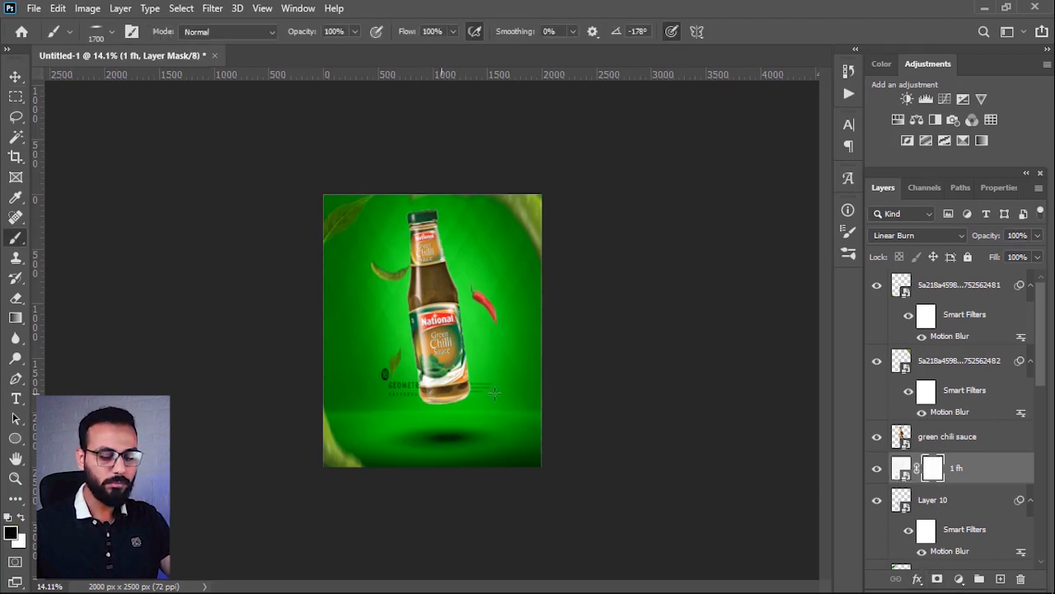
{"action": "right_click", "coordinate": [487, 400]}
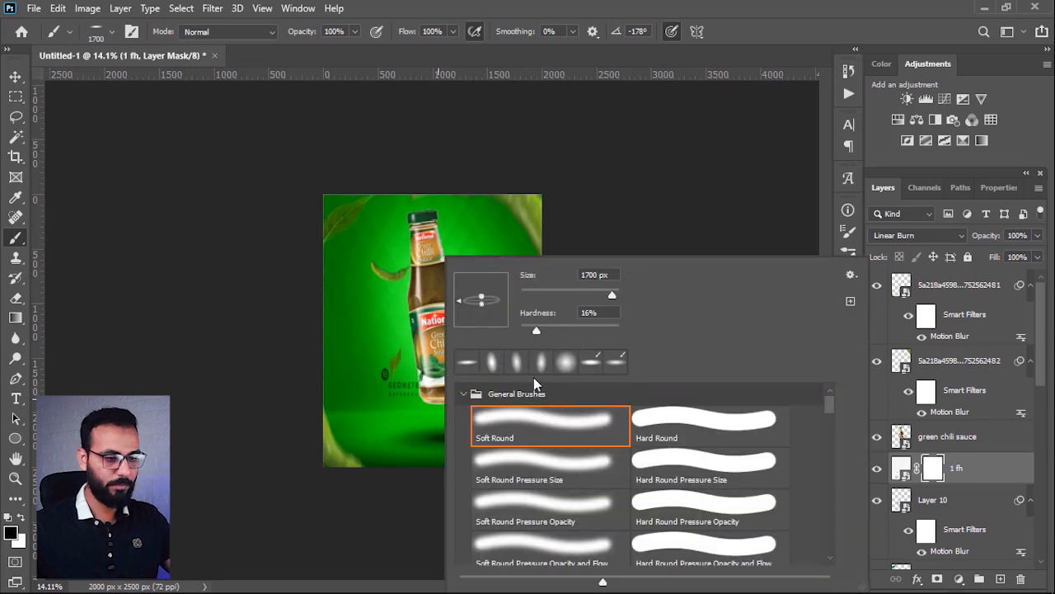
{"action": "key", "text": "v"}
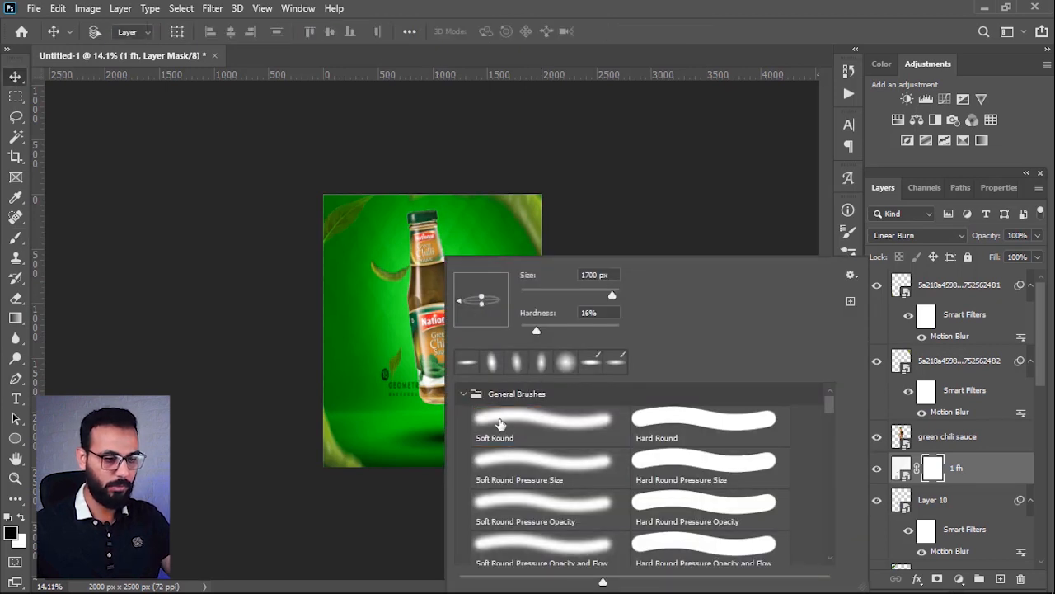
{"action": "key", "text": "b"}
{"action": "double_click", "coordinate": [499, 424]}
Step: Reduce the brush to 300 px and paint black on the mask over the texture's text around the bottle's base
{"action": "key", "text": "bracketleft"}
{"action": "key", "text": "bracketleft"}
{"action": "key", "text": "bracketleft"}
{"action": "key", "text": "bracketleft"}
{"action": "key", "text": "bracketleft"}
{"action": "key", "text": "bracketleft"}
{"action": "key", "text": "bracketleft"}
{"action": "key", "text": "bracketleft"}
{"action": "key", "text": "bracketleft"}
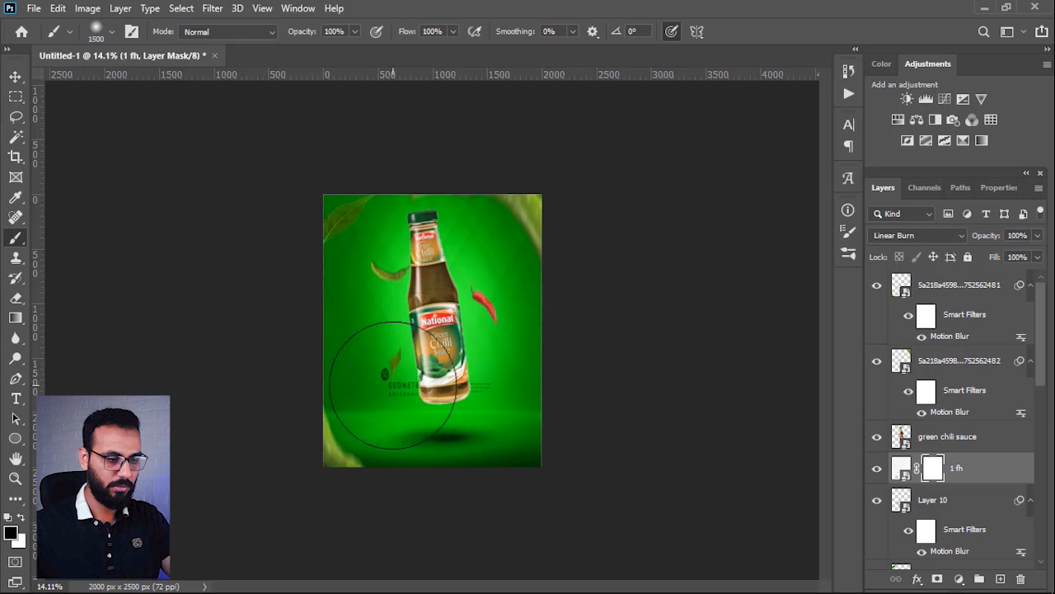
{"action": "key", "text": "bracketleft"}
{"action": "key", "text": "bracketleft"}
{"action": "key", "text": "bracketleft"}
{"action": "key", "text": "bracketleft"}
{"action": "key", "text": "bracketleft"}
{"action": "mouse_move", "coordinate": [388, 384]}
{"action": "left_mouse_down"}
{"action": "mouse_move", "coordinate": [403, 400]}
{"action": "mouse_move", "coordinate": [566, 393]}
{"action": "mouse_move", "coordinate": [407, 399]}
{"action": "left_mouse_up"}
{"action": "scroll", "coordinate": [528, 338], "scroll_direction": "down", "scroll_amount": 2}
{"action": "scroll", "coordinate": [437, 361], "scroll_direction": "up", "scroll_amount": 2}
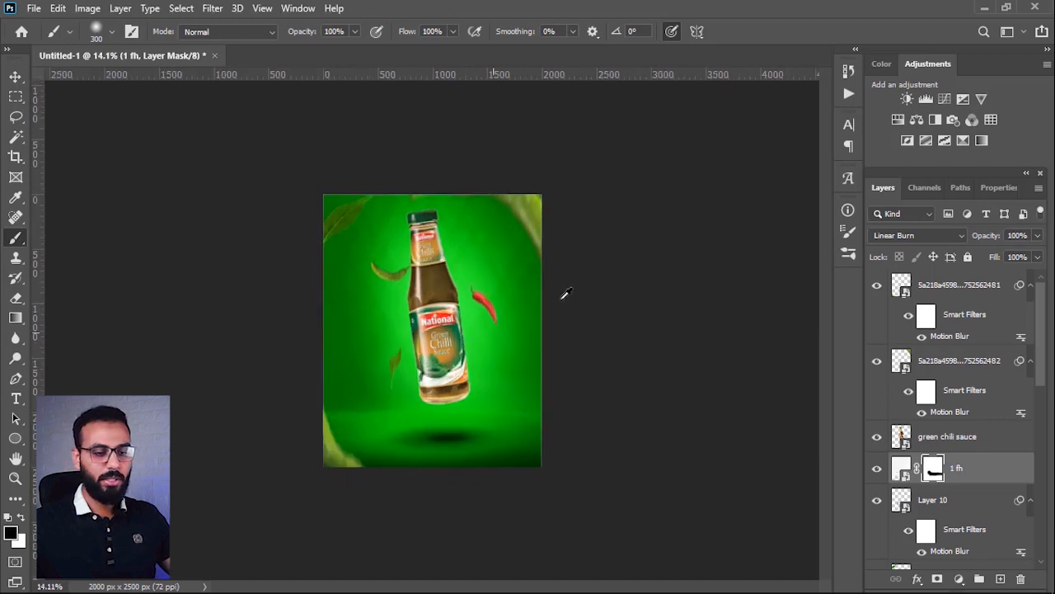
{"action": "scroll", "coordinate": [458, 330], "scroll_direction": "down", "scroll_amount": 1}
{"action": "scroll", "coordinate": [415, 342], "scroll_direction": "up", "scroll_amount": 1}
{"action": "key", "text": "ctrl+2"}
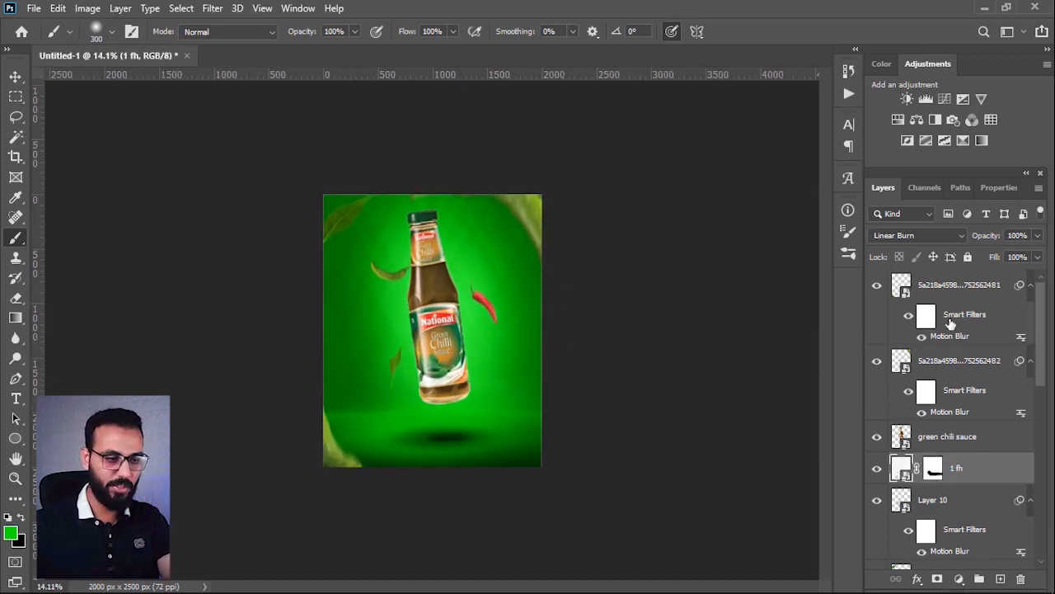
Step: Add a Color Balance adjustment above all layers with the midtones' Cyan–Red value at +17
{"action": "left_click", "coordinate": [956, 289]}
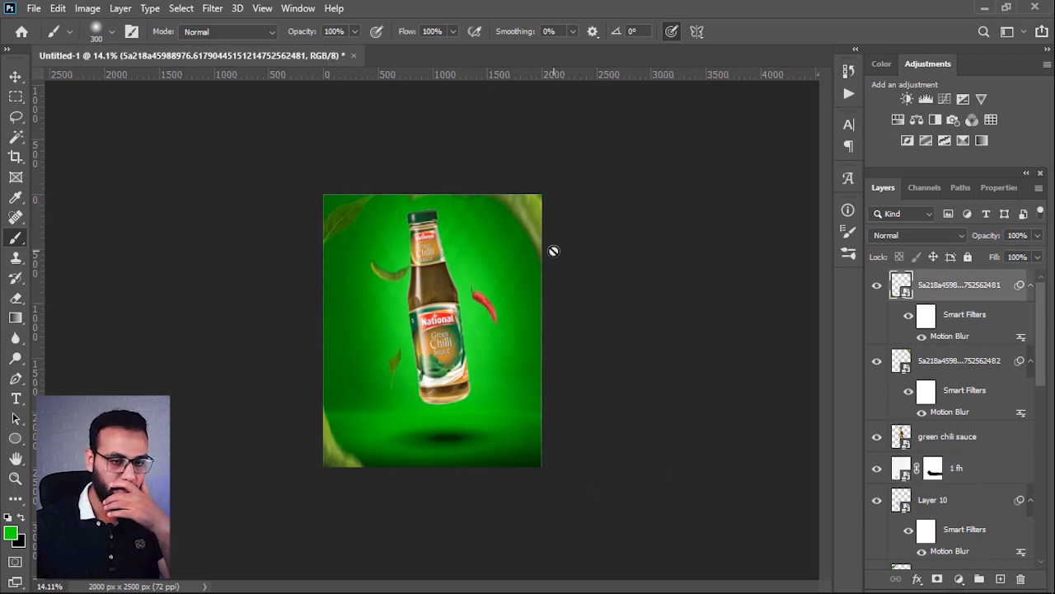
{"action": "left_click", "coordinate": [917, 119]}
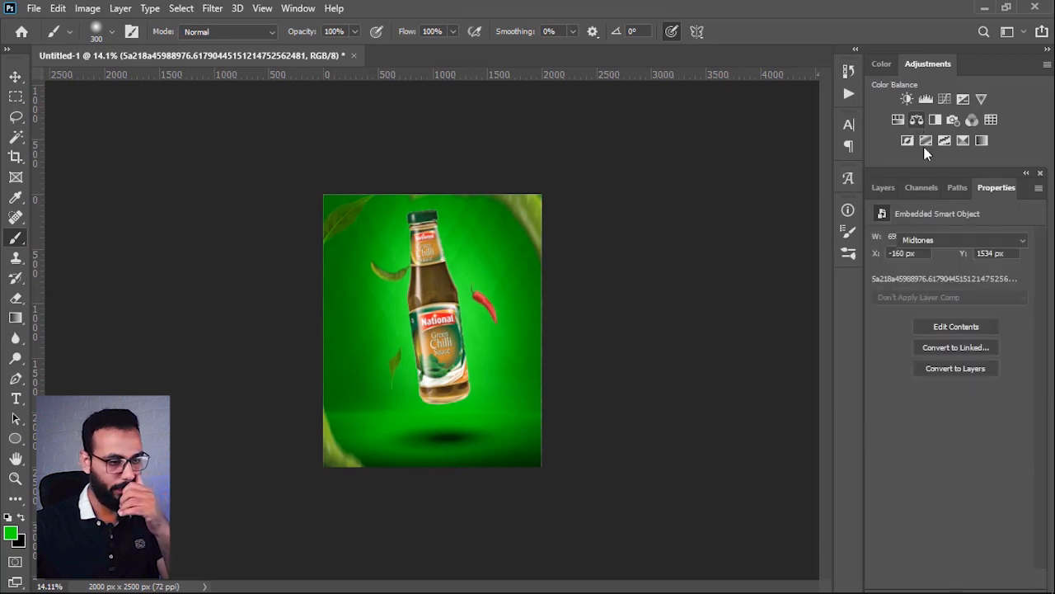
{"action": "left_click_drag", "start_coordinate": [930, 273], "coordinate": [938, 276]}
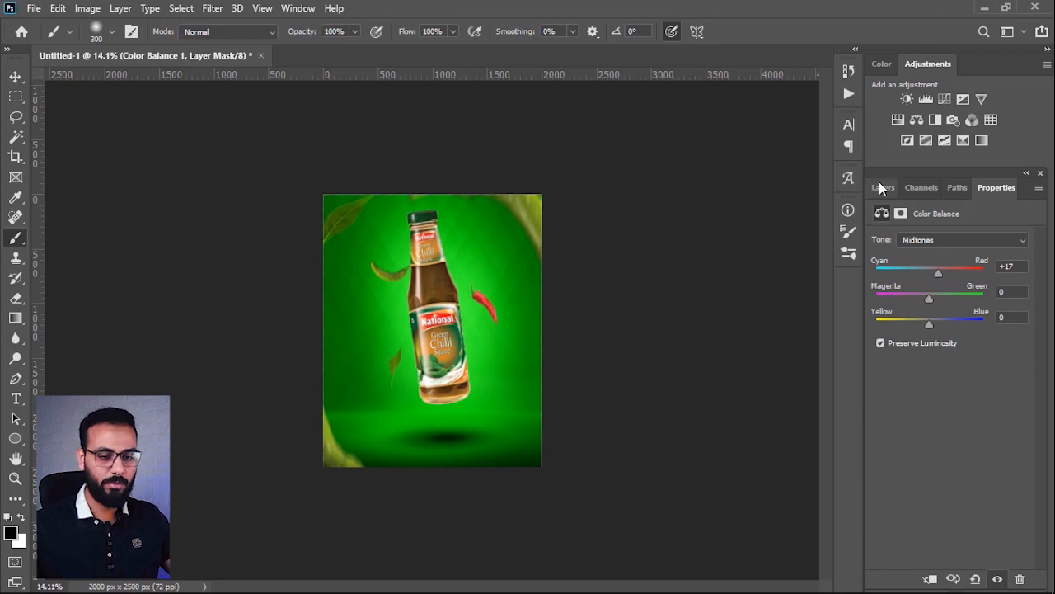
{"action": "left_click", "coordinate": [879, 186]}
{"action": "left_click", "coordinate": [972, 285]}
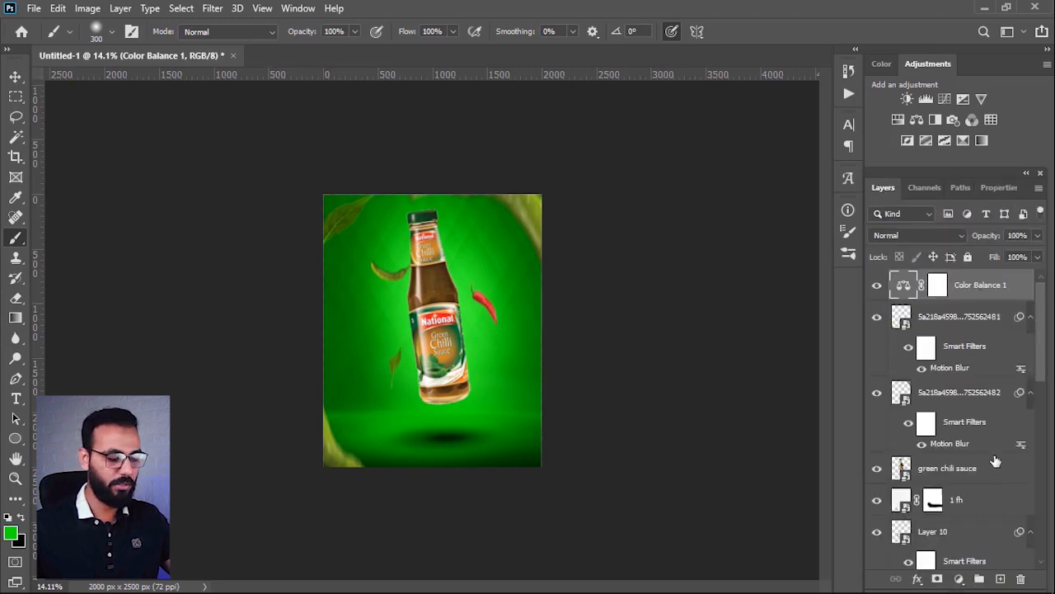
Step: Create a new layer above the Color Balance adjustment and make black the foreground colour for the Gradient tool
{"action": "left_click", "coordinate": [1000, 579]}
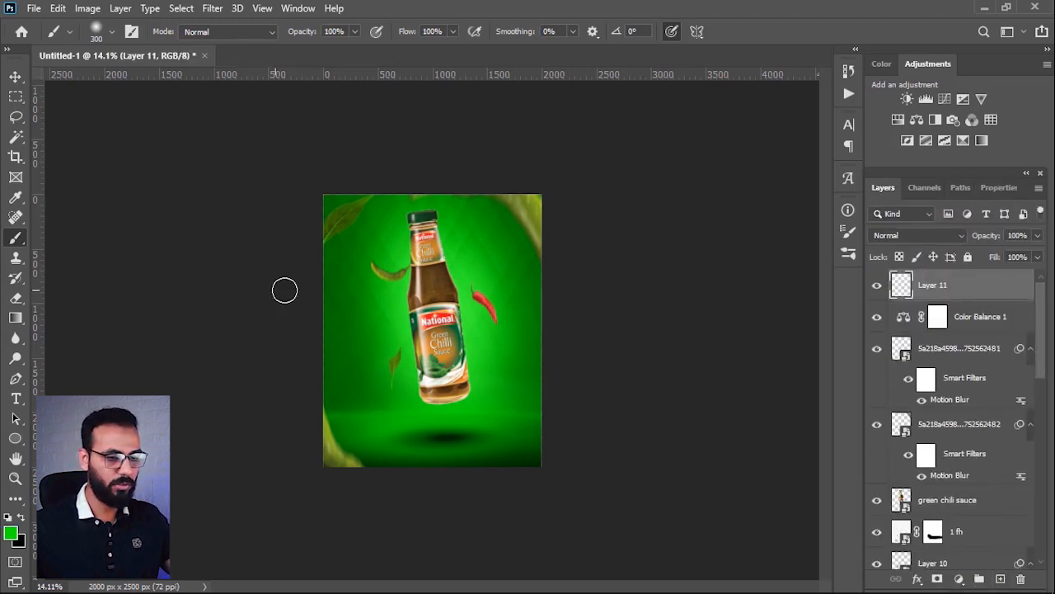
{"action": "left_click", "coordinate": [15, 318]}
{"action": "left_click_drag", "start_coordinate": [557, 317], "coordinate": [499, 316]}
{"action": "key", "text": "ctrl+z"}
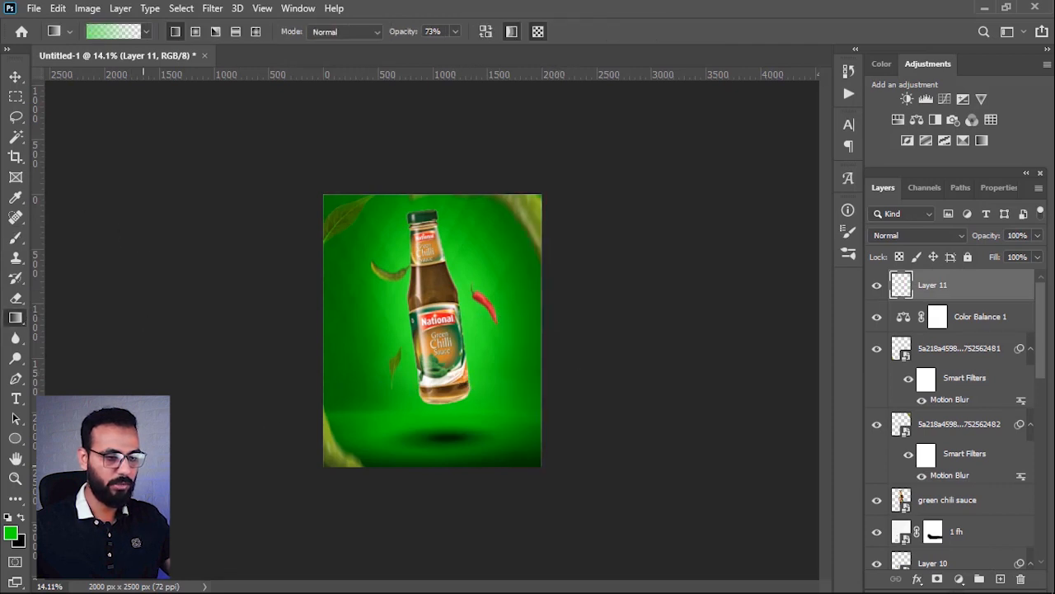
{"action": "left_click", "coordinate": [22, 517]}
Step: Darken all four poster edges with black-to-transparent linear gradients drawn inward, repeating them on the left, top and right edges
{"action": "left_click_drag", "start_coordinate": [569, 317], "coordinate": [499, 318]}
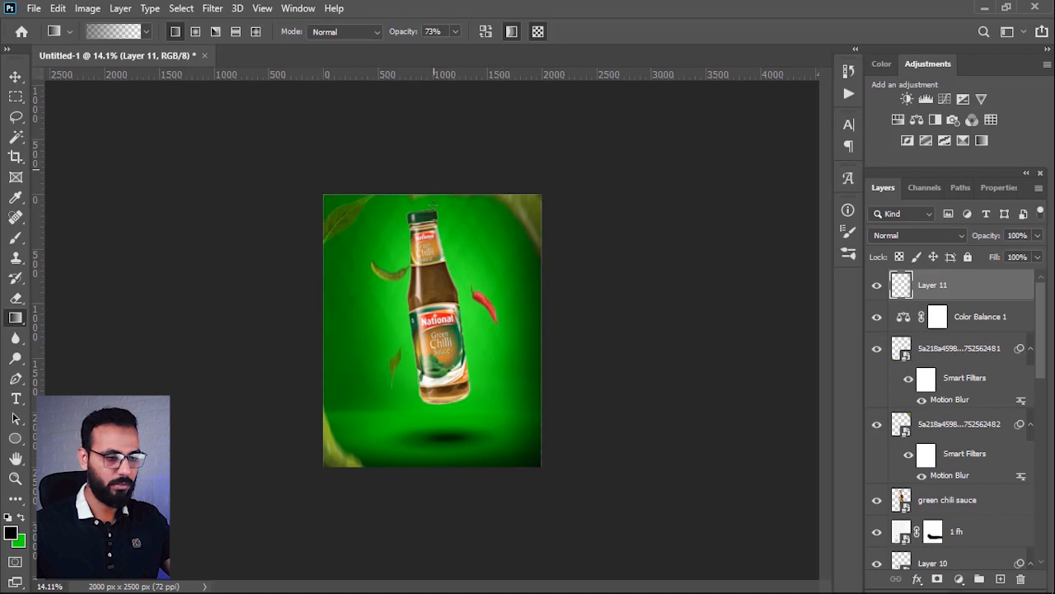
{"action": "left_click_drag", "start_coordinate": [431, 170], "coordinate": [432, 223]}
{"action": "left_click_drag", "start_coordinate": [296, 335], "coordinate": [355, 333]}
{"action": "left_click_drag", "start_coordinate": [445, 497], "coordinate": [438, 435]}
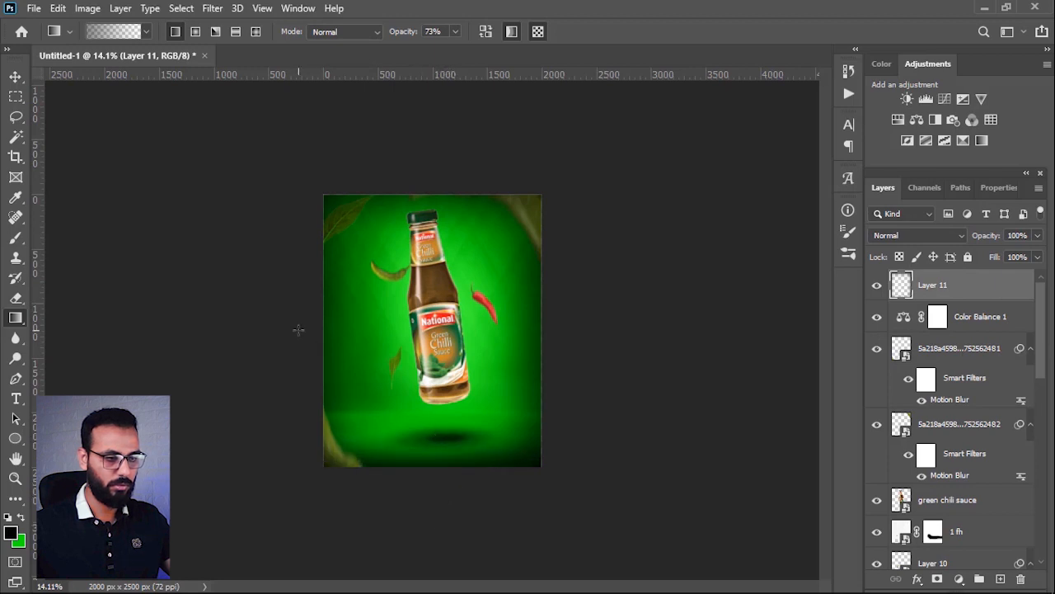
{"action": "left_click_drag", "start_coordinate": [298, 330], "coordinate": [347, 333]}
{"action": "left_click_drag", "start_coordinate": [432, 172], "coordinate": [434, 218]}
{"action": "left_click_drag", "start_coordinate": [582, 321], "coordinate": [515, 328]}
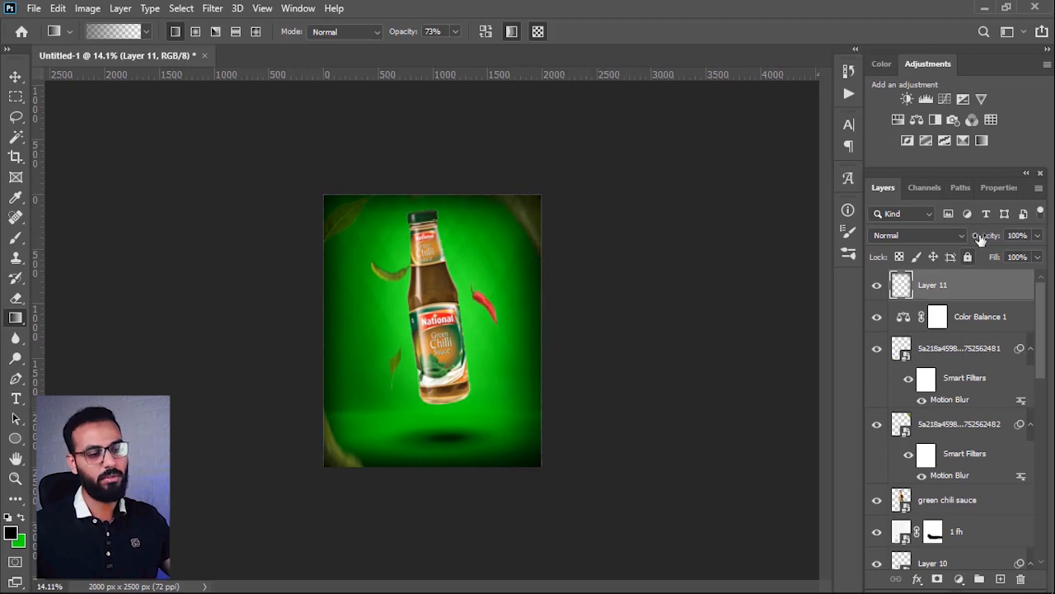
Step: Lower the black vignette layer's opacity to 70%, comparing the poster with and without the layer
{"action": "left_click_drag", "start_coordinate": [982, 237], "coordinate": [979, 236]}
{"action": "scroll", "coordinate": [660, 329], "scroll_direction": "down", "scroll_amount": 1}
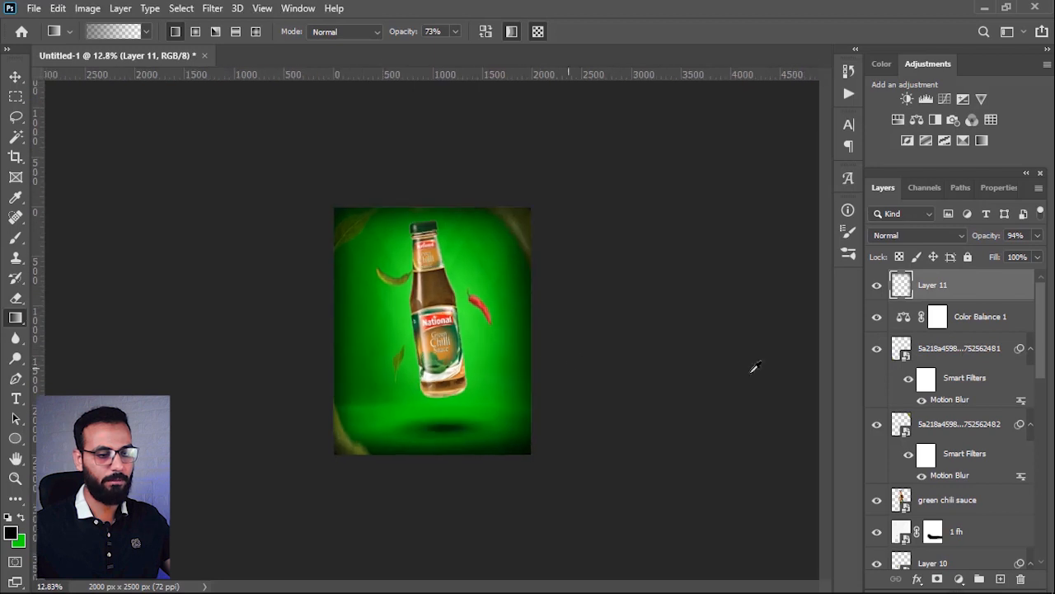
{"action": "left_click", "coordinate": [877, 285]}
{"action": "left_click", "coordinate": [877, 285]}
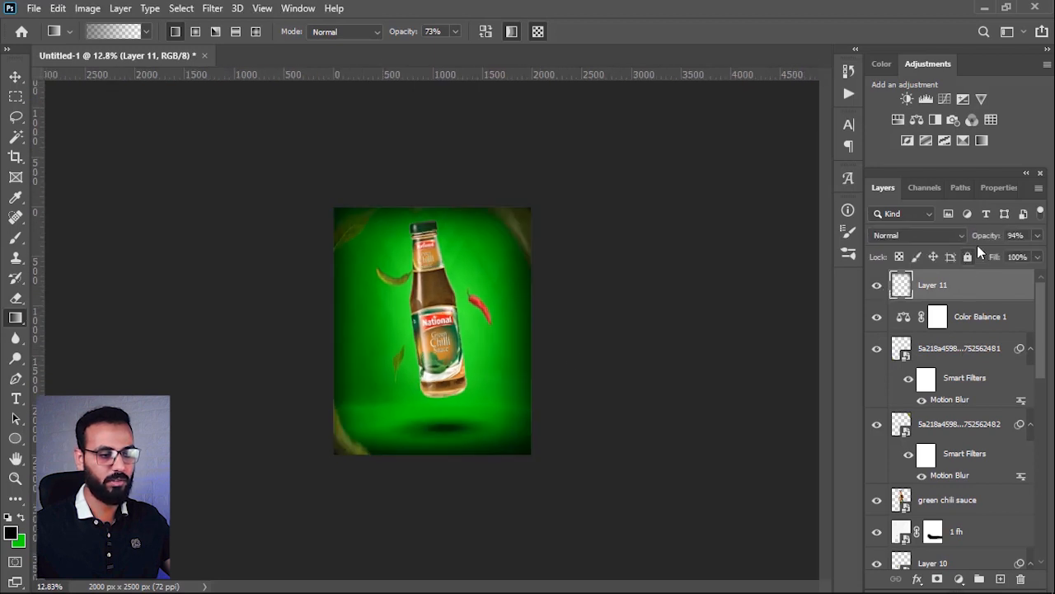
{"action": "left_click_drag", "start_coordinate": [986, 244], "coordinate": [973, 247]}
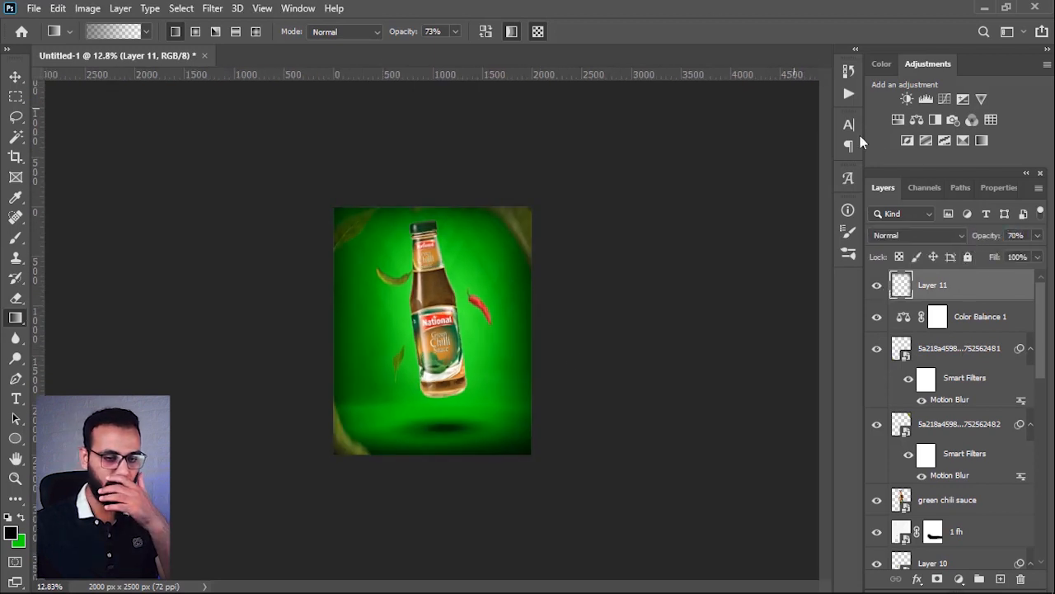
Step: Move the Color Balance adjustment above the black vignette layer and set its shadows to Cyan–Red +20, Magenta–Green +3 and Yellow–Blue +4
{"action": "left_click", "coordinate": [955, 322]}
{"action": "left_click_drag", "start_coordinate": [961, 293], "coordinate": [937, 330]}
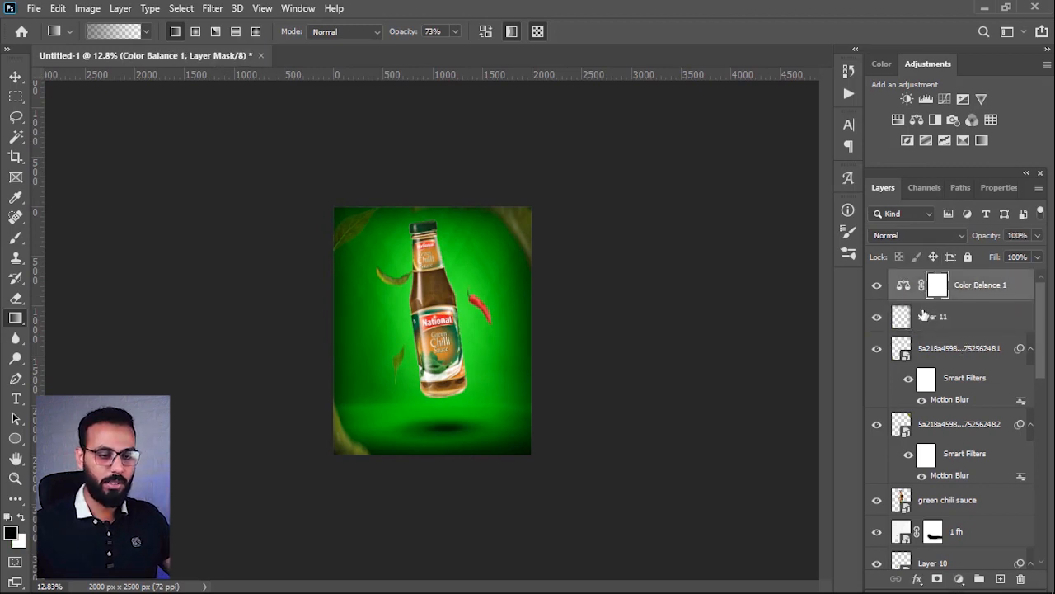
{"action": "double_click", "coordinate": [906, 286]}
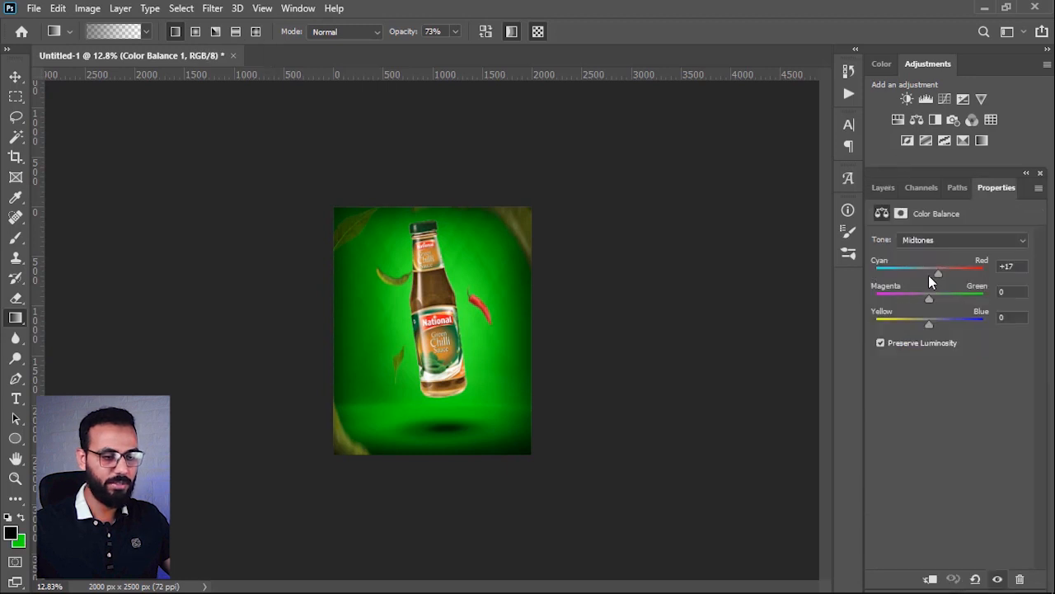
{"action": "left_click", "coordinate": [928, 272]}
{"action": "left_click_drag", "start_coordinate": [940, 273], "coordinate": [940, 321]}
{"action": "left_click", "coordinate": [928, 239]}
{"action": "left_click", "coordinate": [932, 251]}
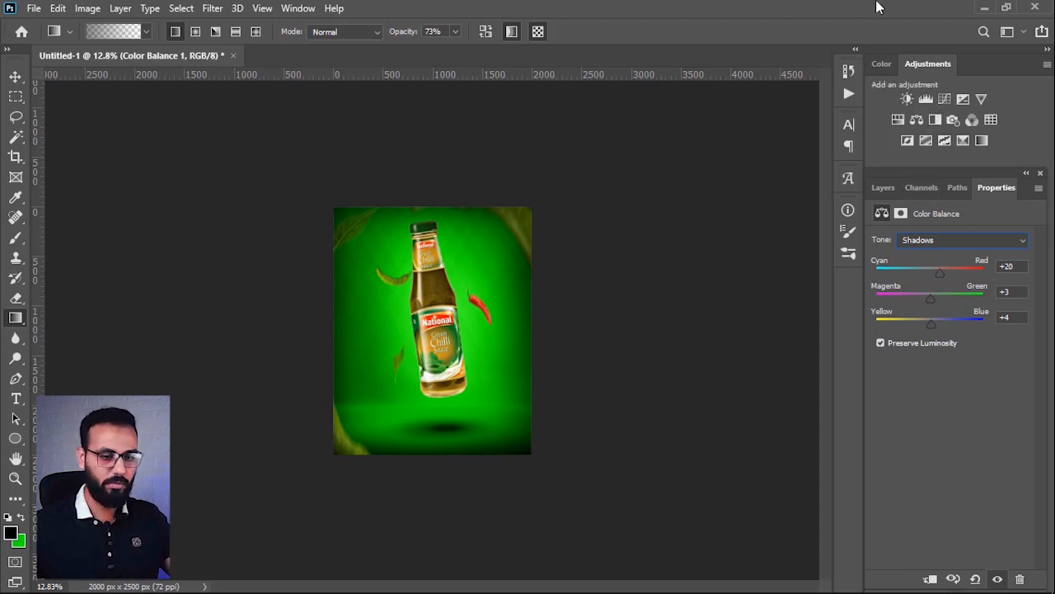
Step: Compare the poster with and without the Color Balance adjustment and inspect the bottle and chillies up close
{"action": "left_click", "coordinate": [881, 188]}
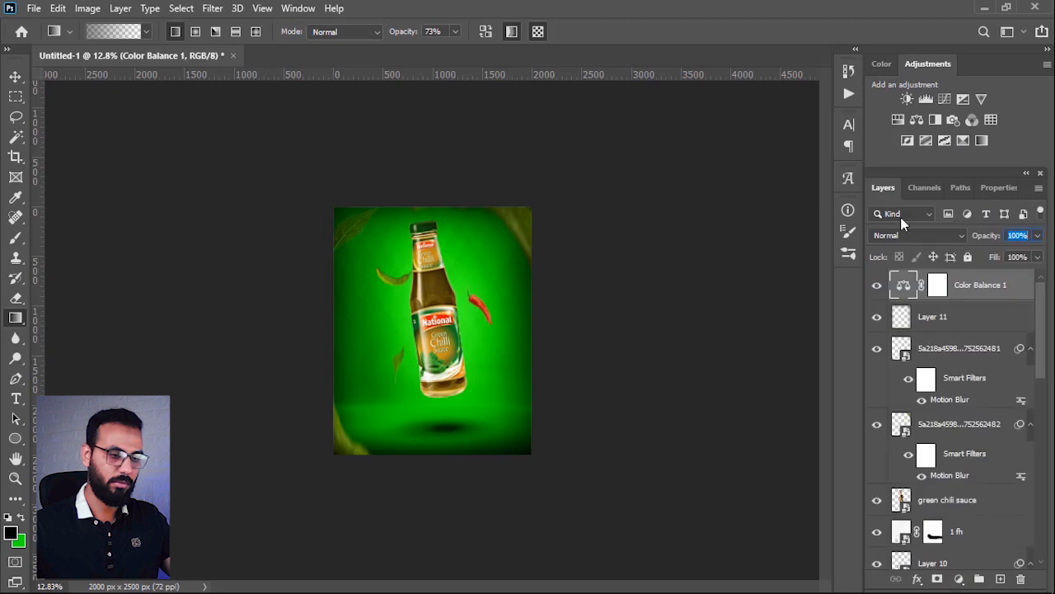
{"action": "left_click", "coordinate": [878, 285]}
{"action": "left_click", "coordinate": [878, 286]}
{"action": "scroll", "coordinate": [468, 325], "scroll_direction": "up", "scroll_amount": 8}
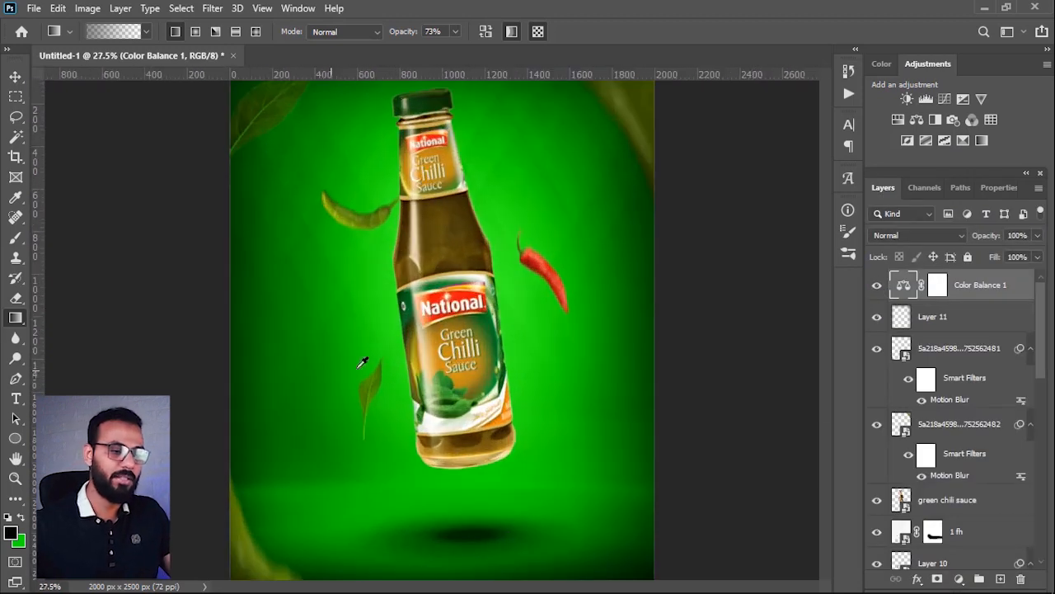
{"action": "scroll", "coordinate": [437, 297], "scroll_direction": "down", "scroll_amount": 8}
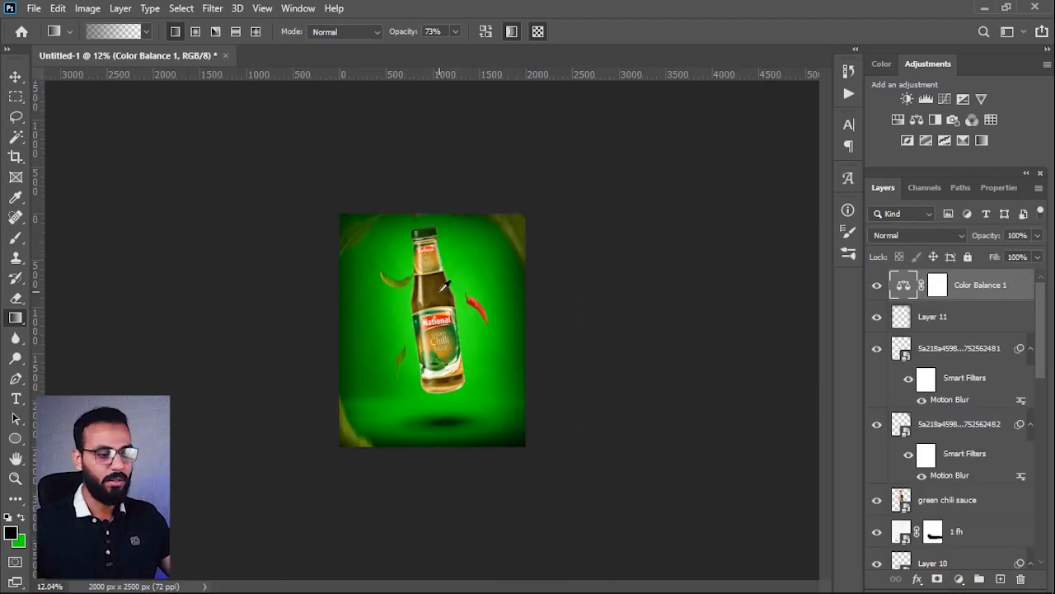